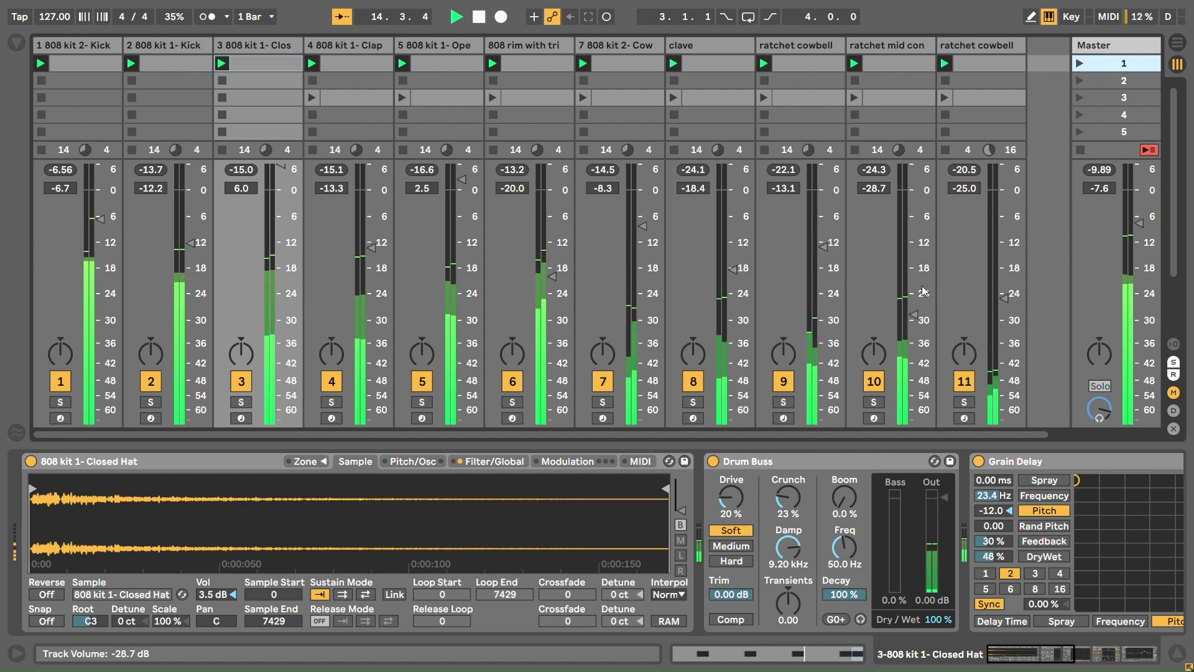
Audition scene 3 from the Master column, then relaunch scene 1
left_click(1081, 99)
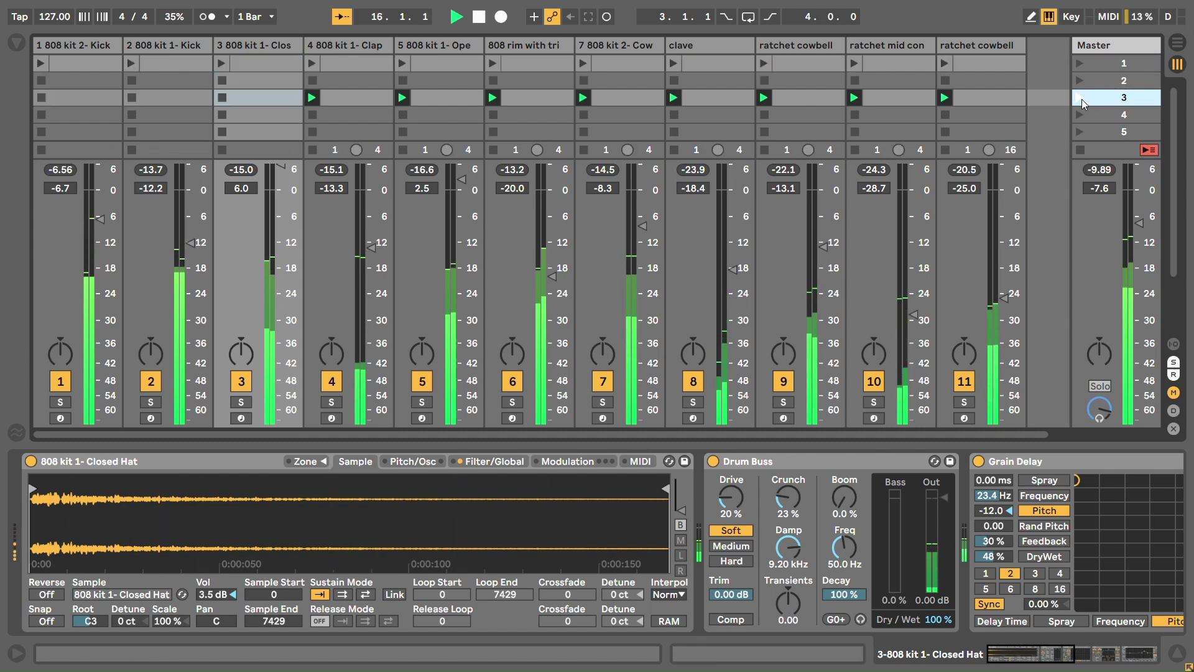
left_click(1078, 63)
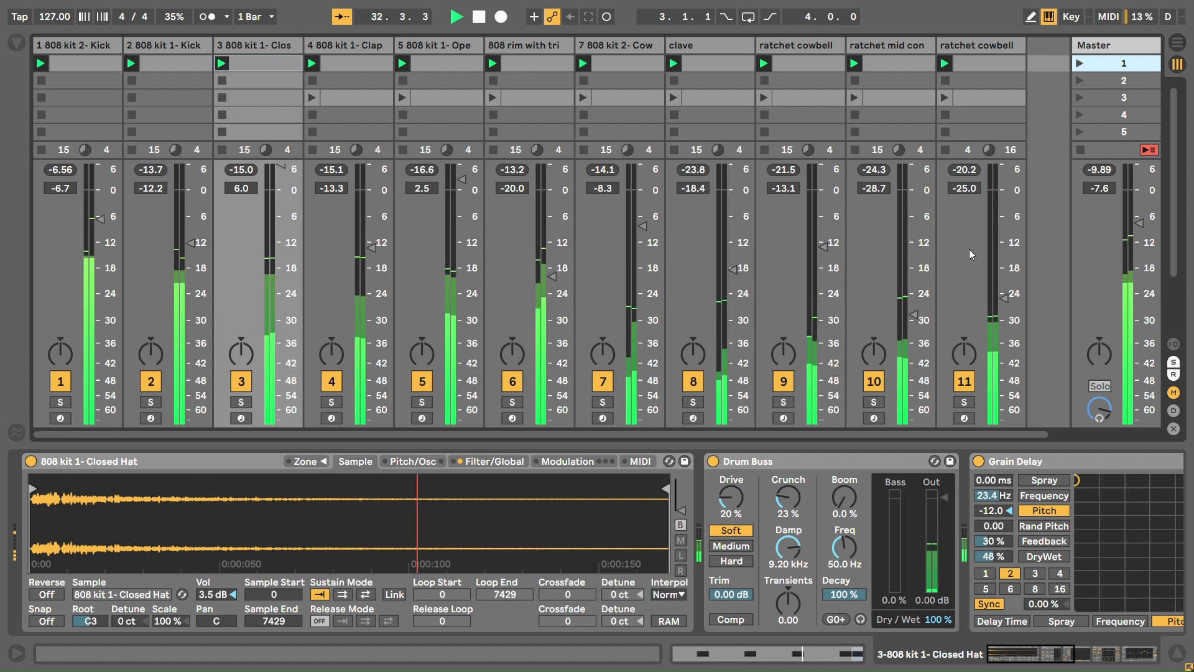
Solo the rim track, show its C3 notes, and set the grid to 1/32 triplets
left_click(522, 64)
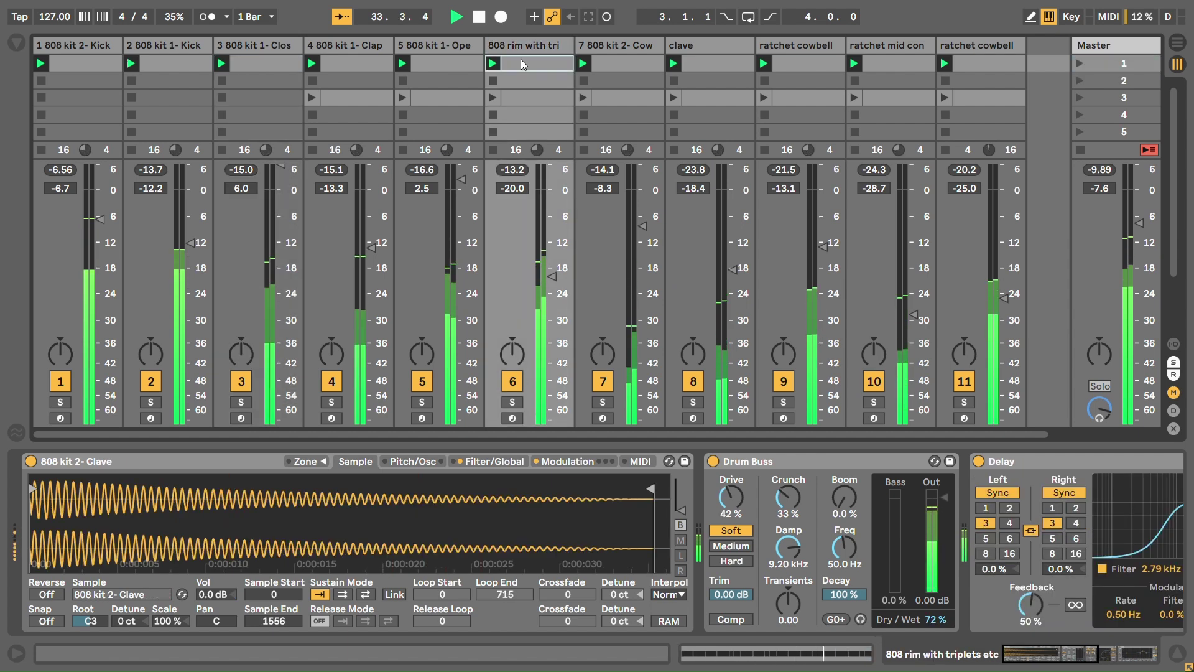
key("shift+Tab")
left_click(513, 402)
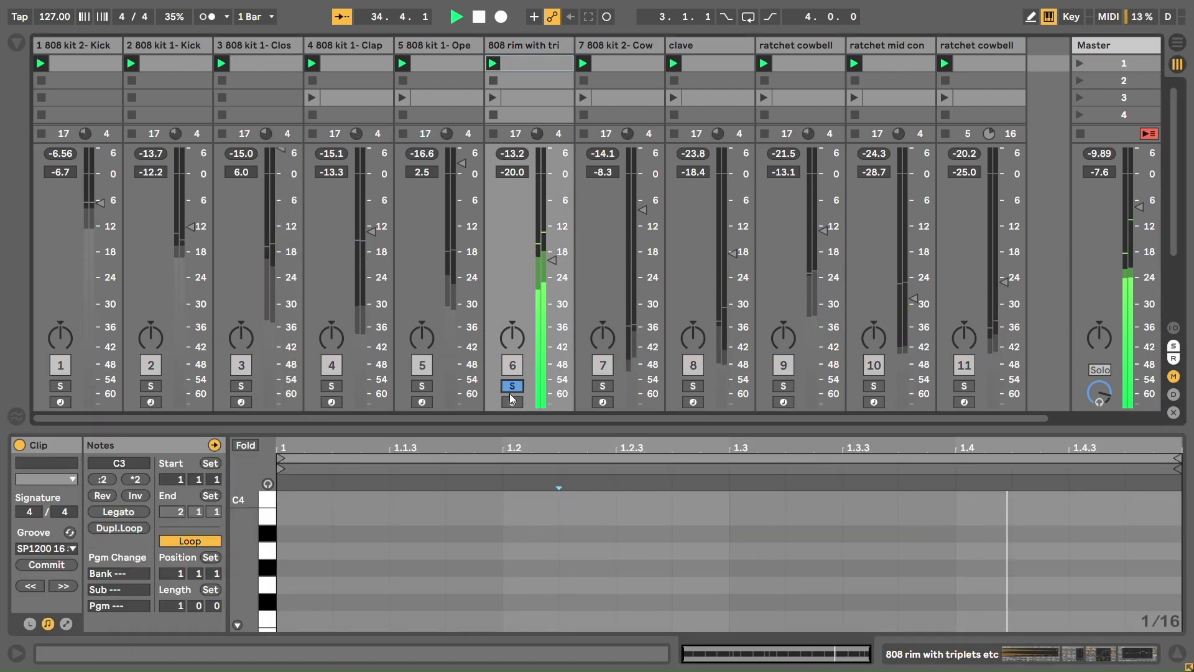
key("ctrl+a")
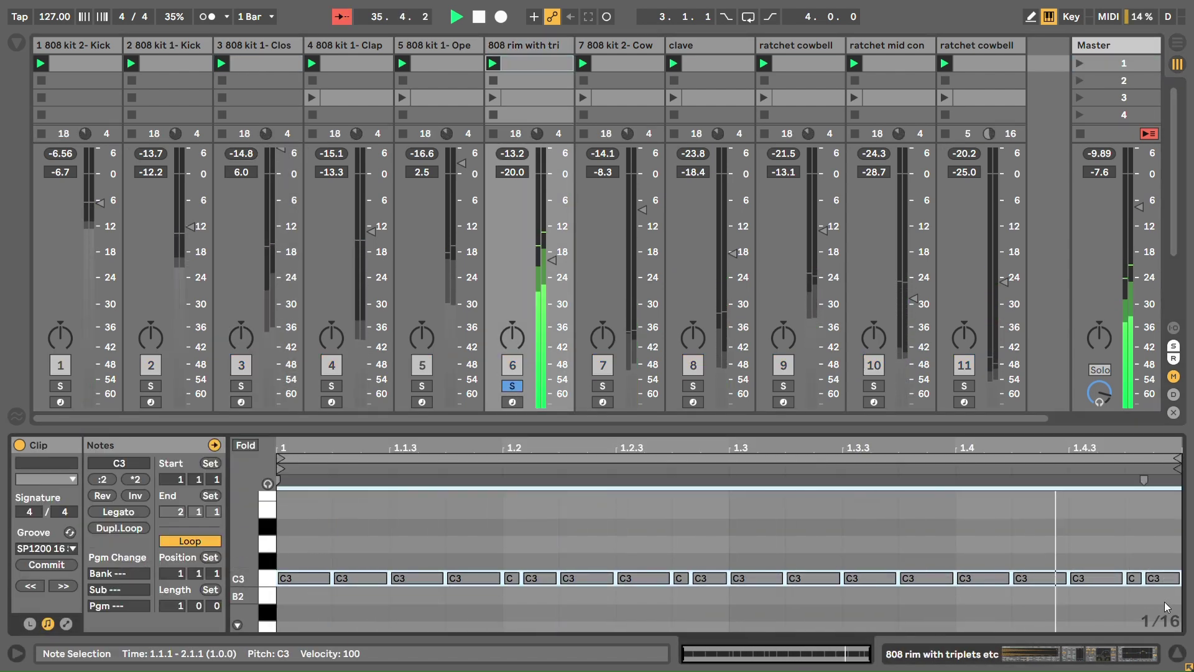
left_click_drag(306, 537, 1152, 602)
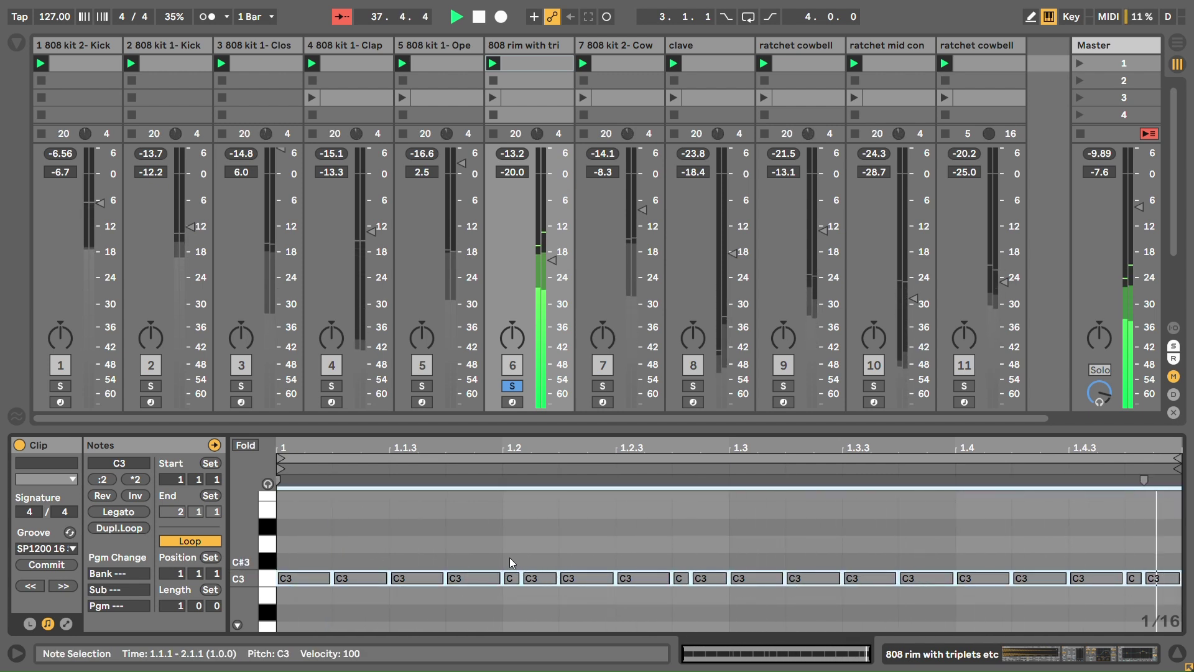
key("ctrl+1")
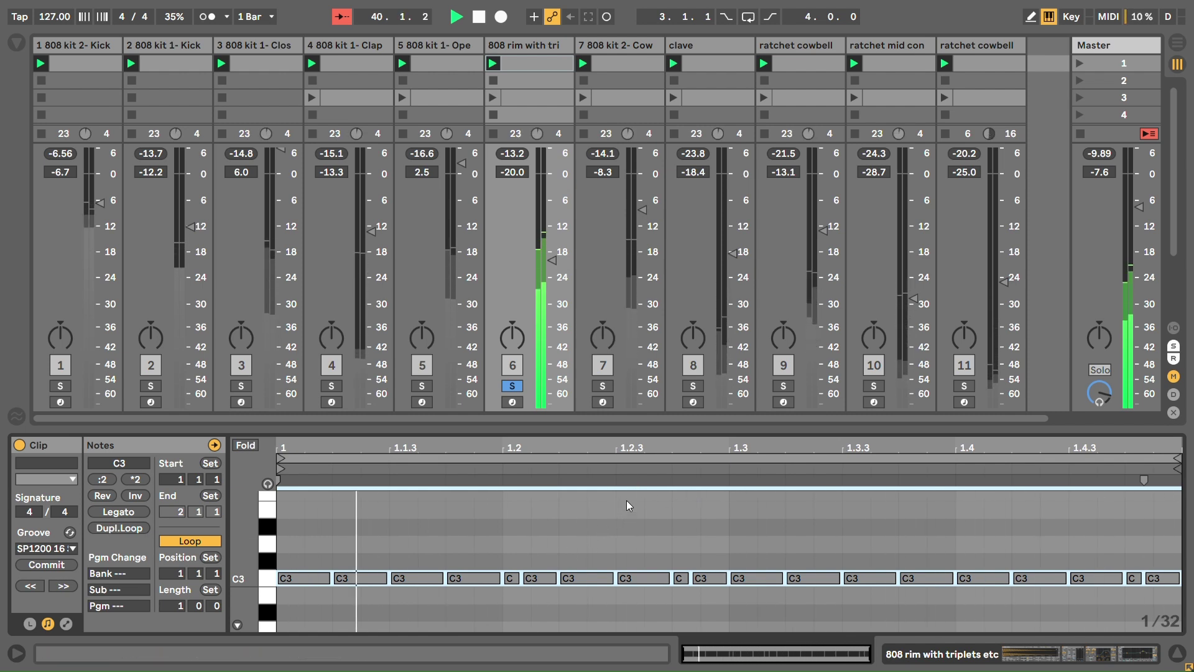
key("ctrl+3")
Add short triplet rim hits at 1.2.2 and 1.1.3, then solo the open hat track instead
scroll(552, 535, "down", 2)
left_click(561, 539)
double_click(607, 504)
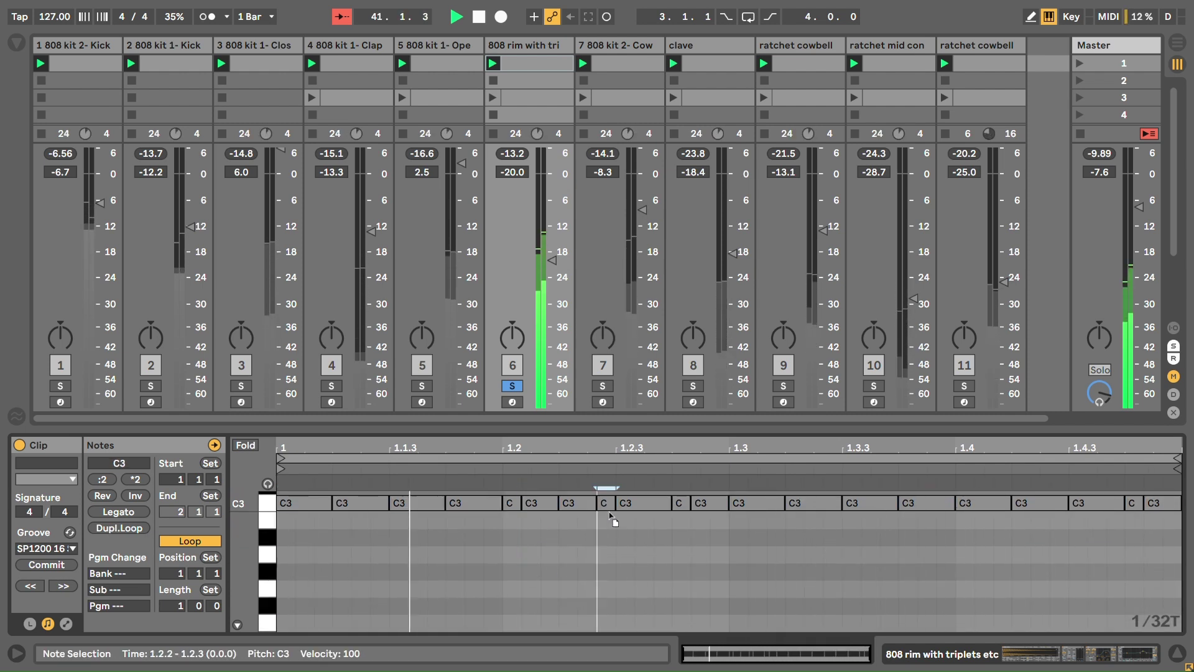
left_click(469, 568)
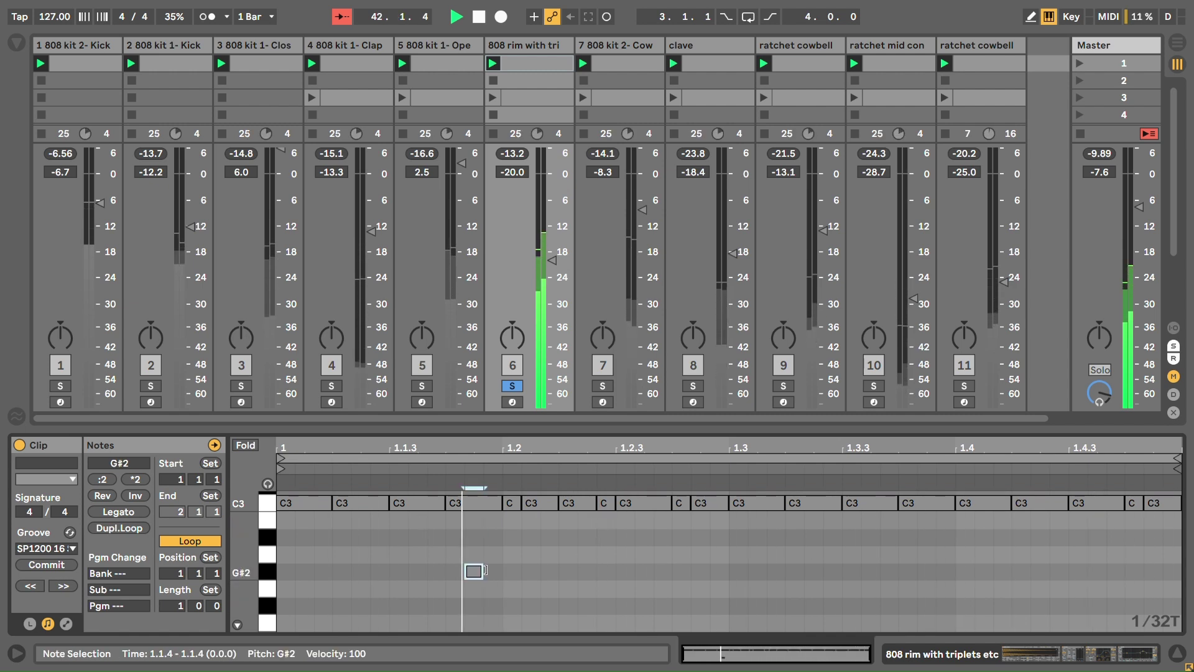
double_click(429, 503)
key("Left")
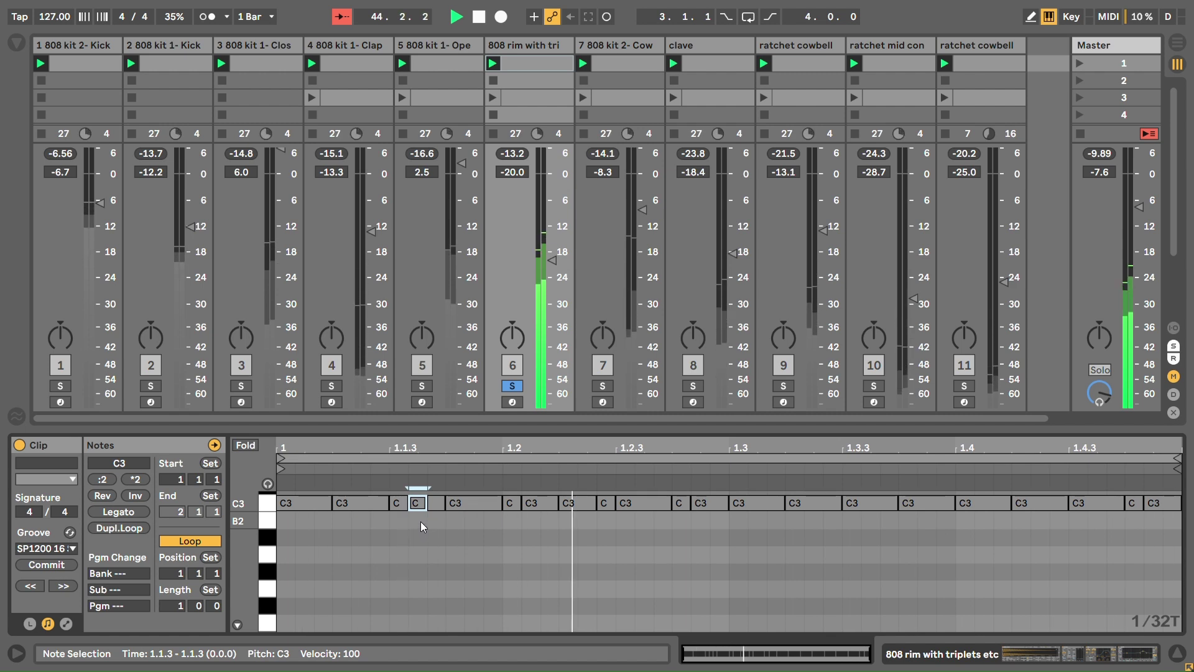
left_click(513, 386)
left_click(422, 386)
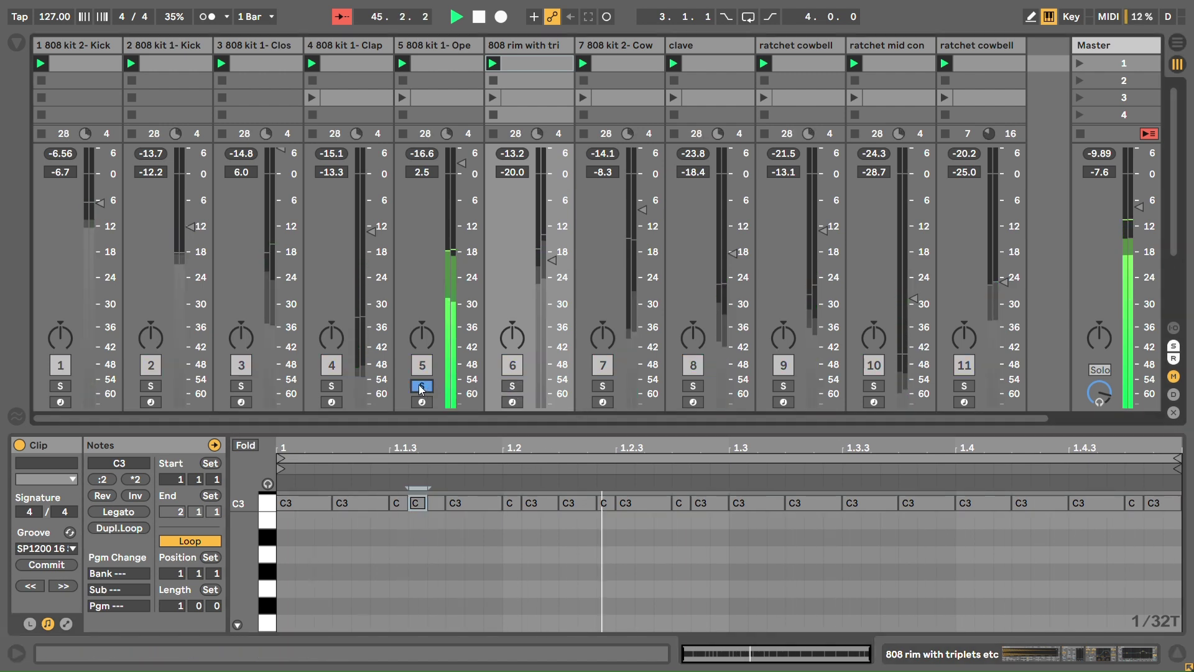
Add a C3 open hat note at 1.4, shorten it to one 1/32T step, and duplicate it
left_click(455, 56)
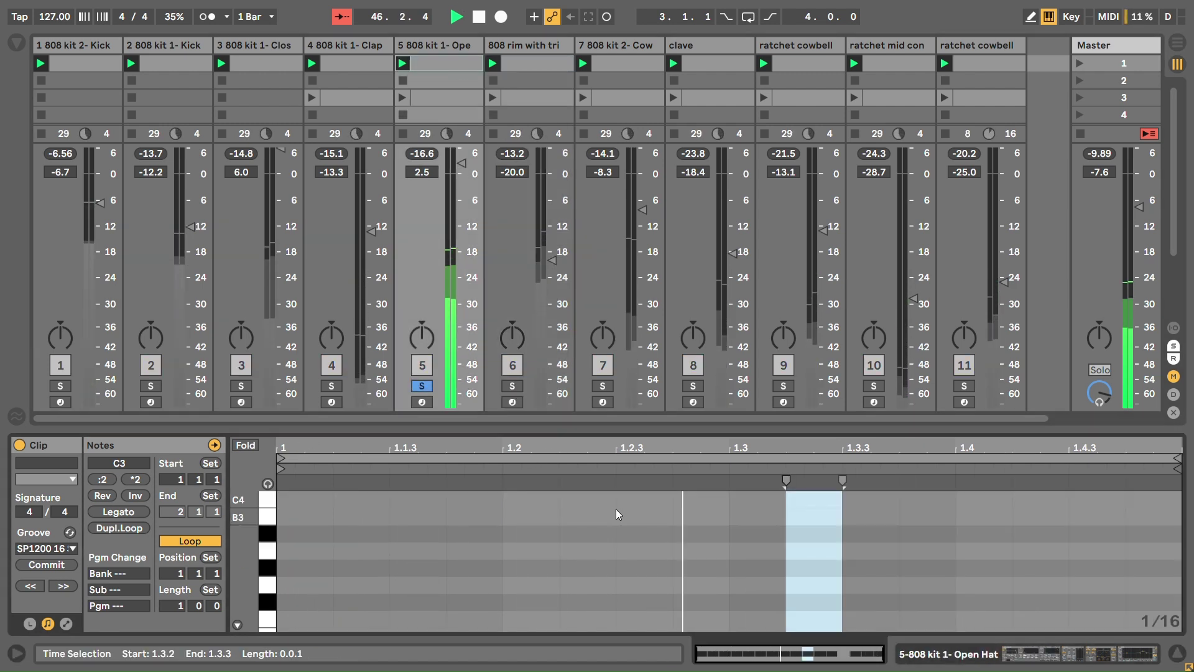
scroll(612, 554, "down", 3)
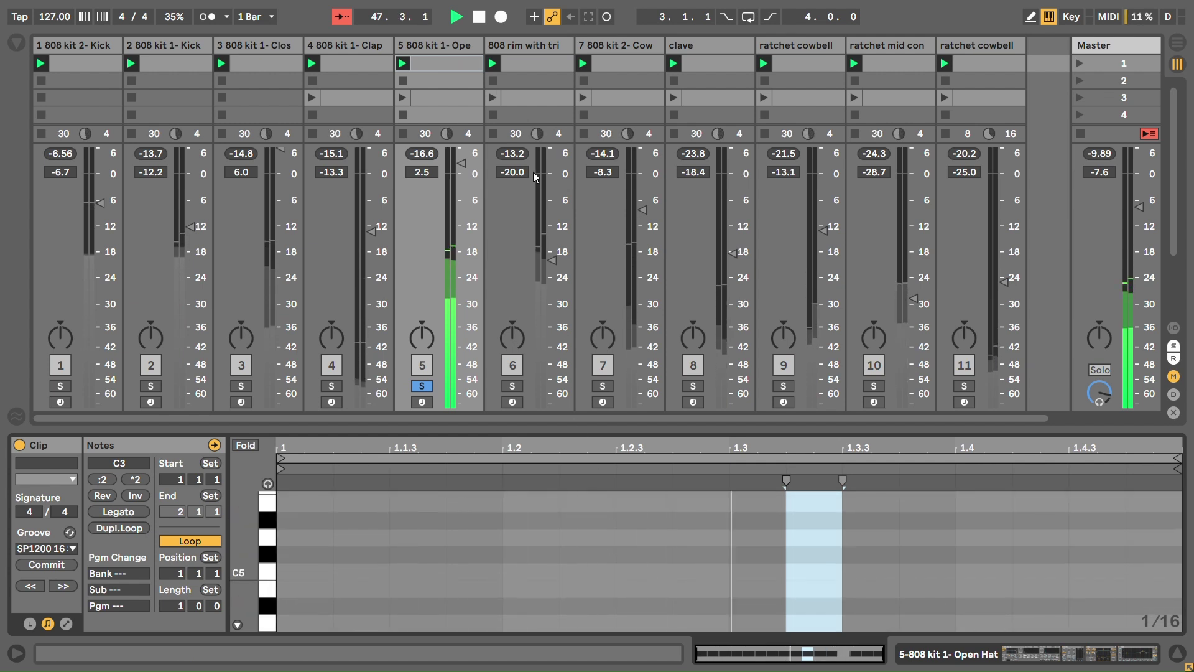
scroll(635, 561, "down", 3)
scroll(634, 561, "down", 1)
left_click(902, 535)
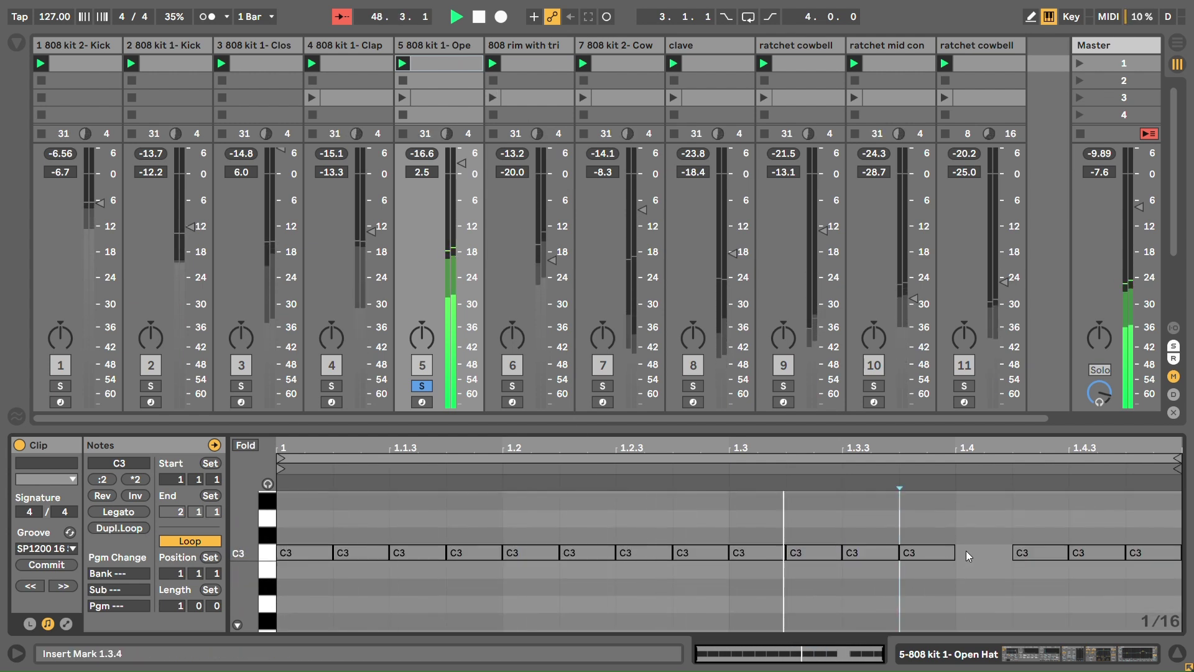
double_click(983, 553)
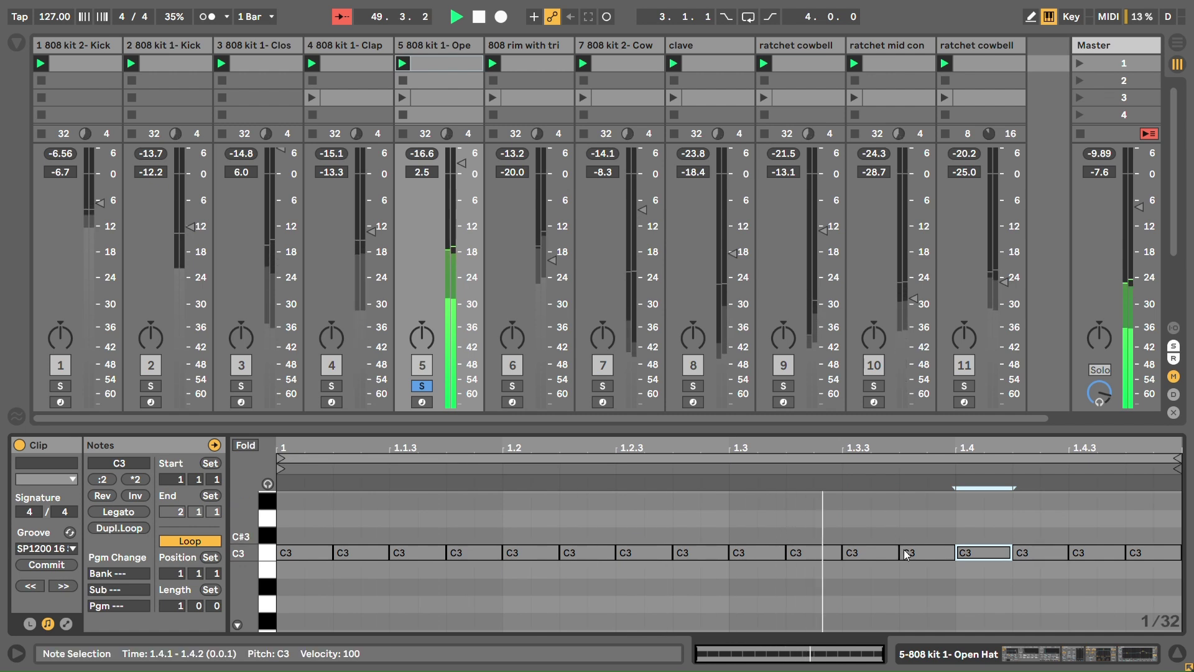
key("ctrl+1")
key("ctrl+3")
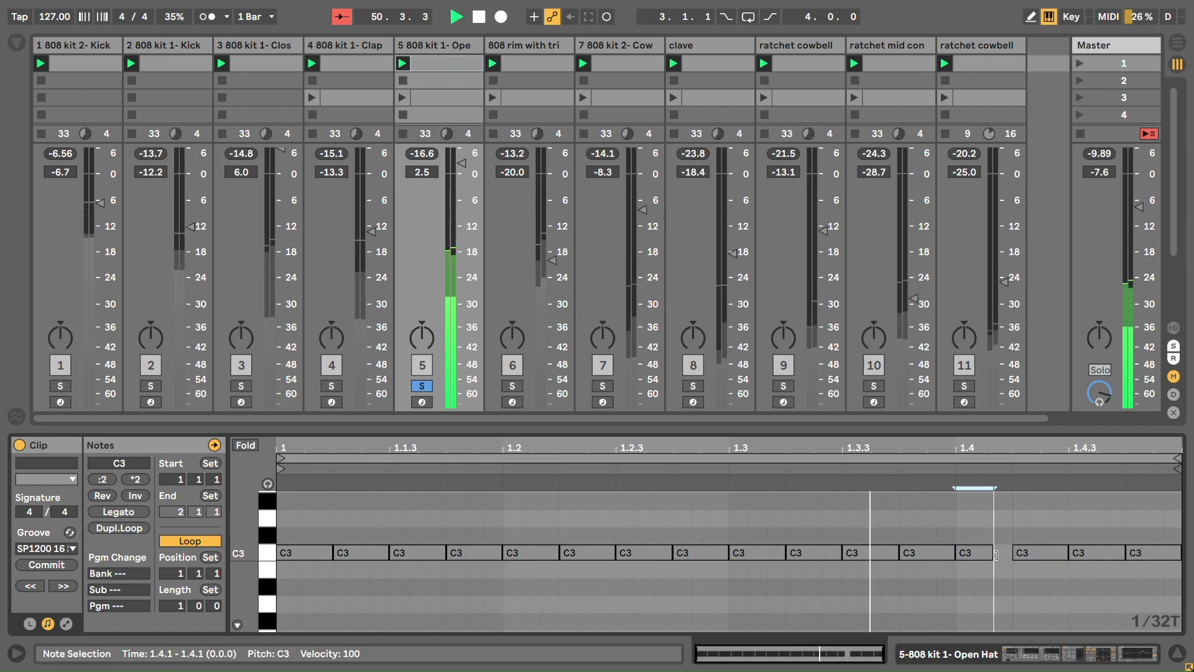
left_click_drag(1010, 553, 975, 552)
key("ctrl+d")
key("ctrl+d")
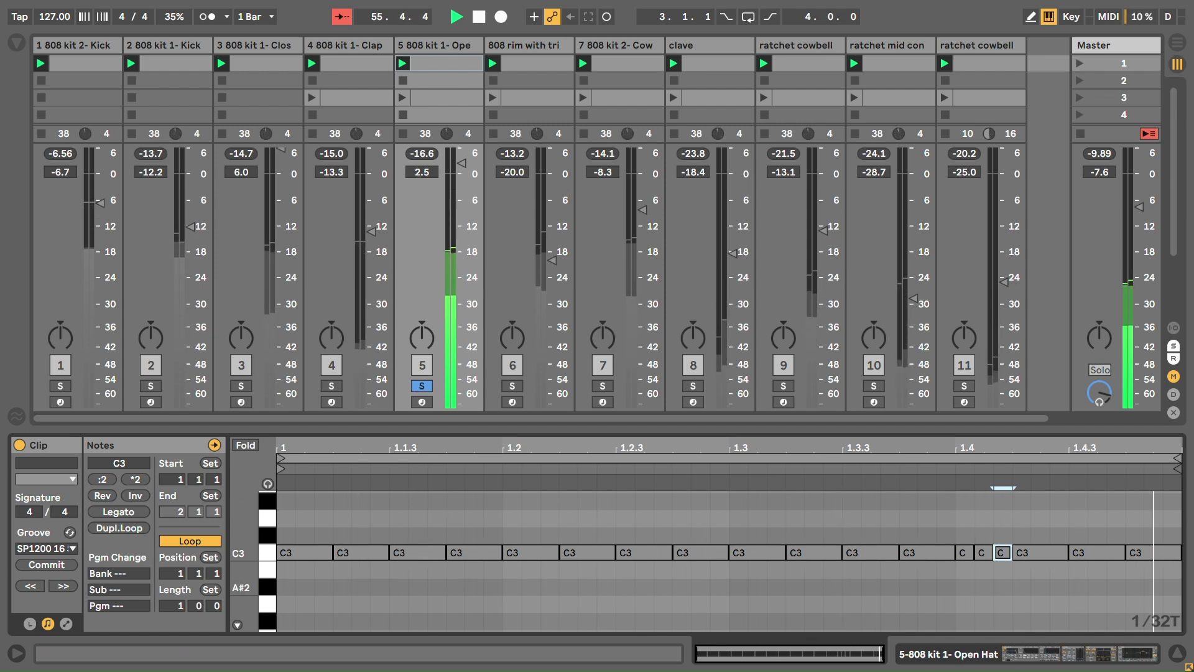
Raise the Groove Pool's Global Amount, compare kick and open hat soloed, then unsolo both
left_click(71, 533)
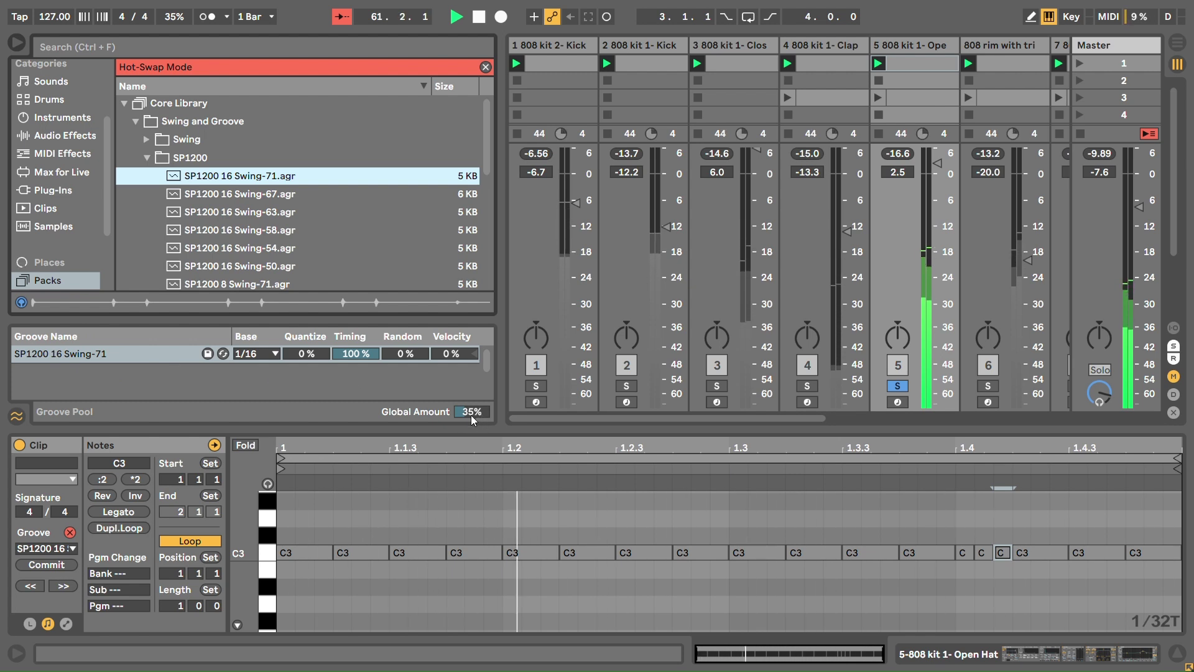
left_click_drag(472, 420, 472, 397)
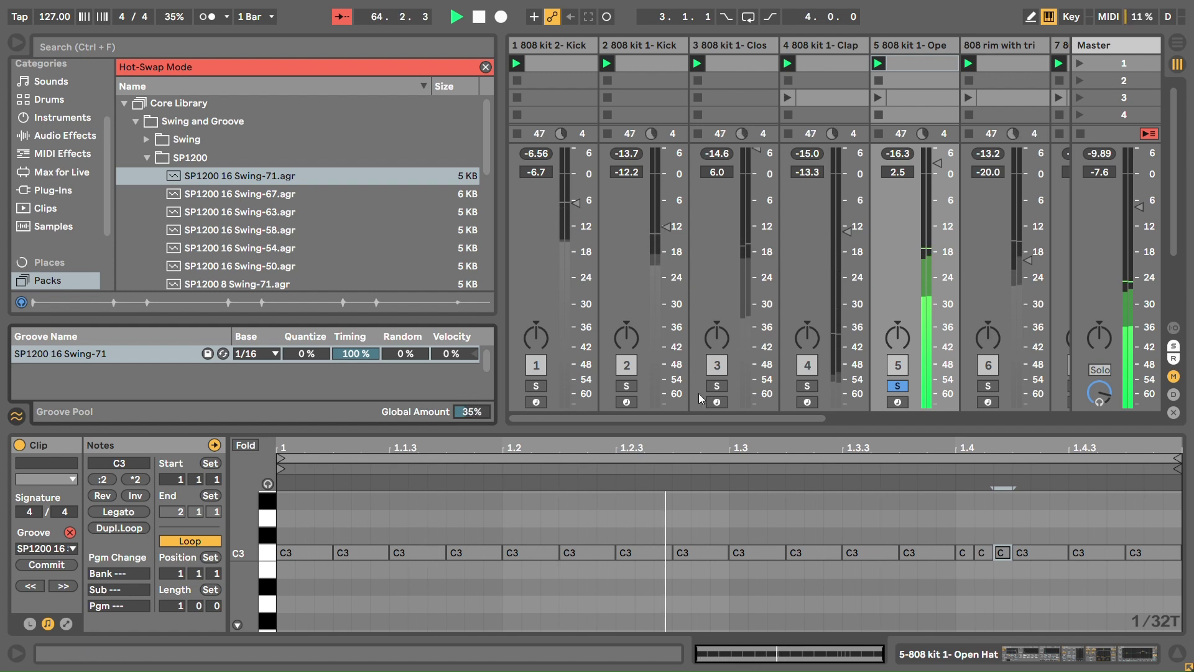
left_click(537, 386, "ctrl")
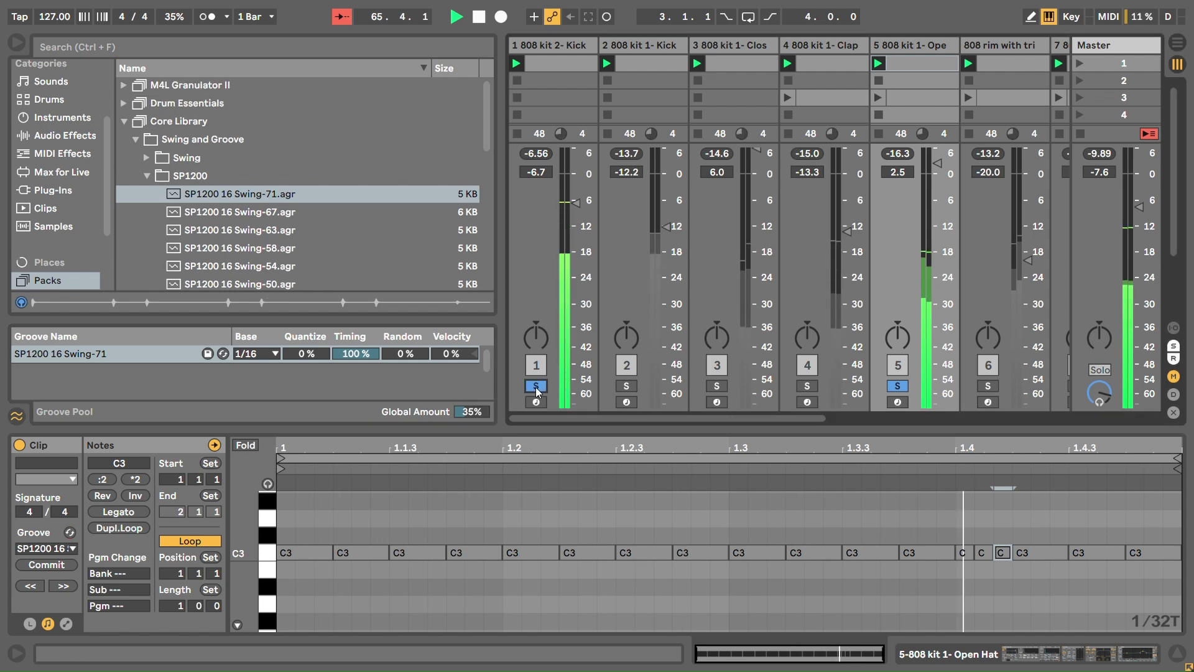
left_click(898, 385)
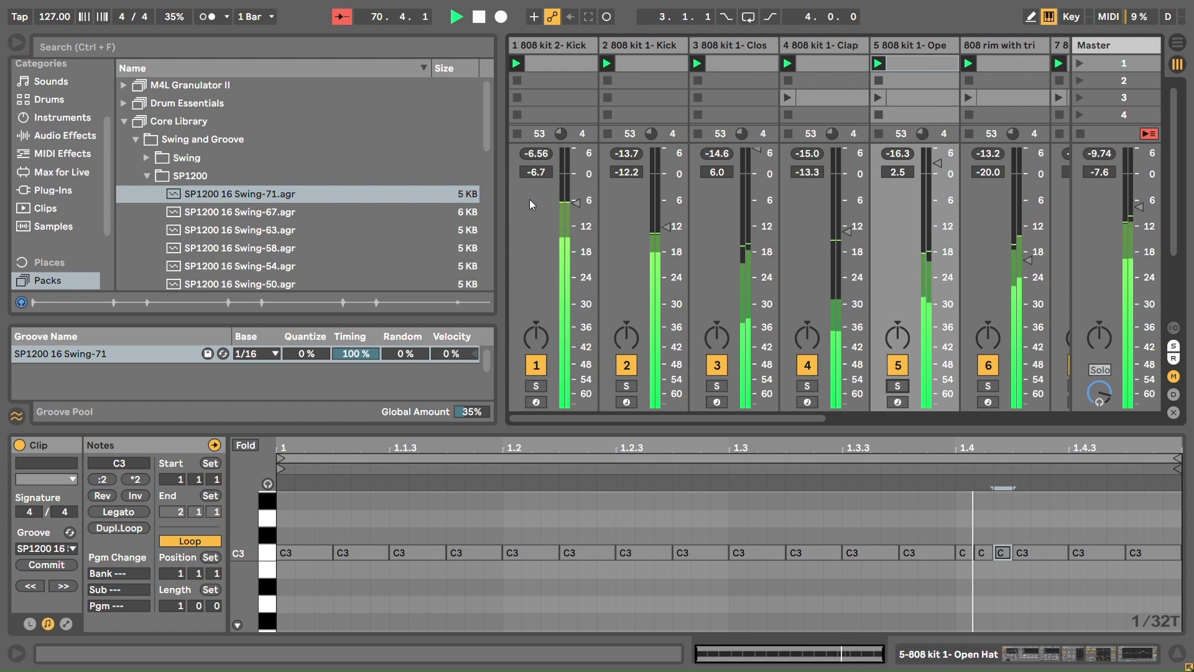
left_click_drag(501, 218, 315, 217)
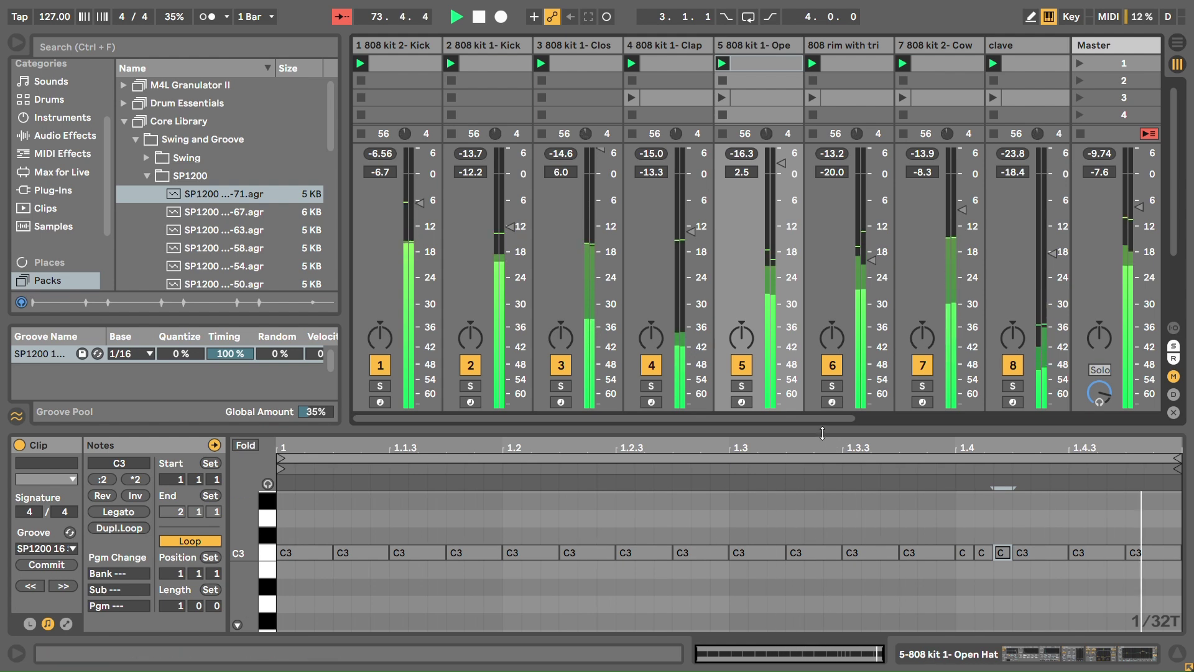
Inspect track 9's ratchet cowbell device chain, then solo and select track 11's cowbell
left_click_drag(560, 418, 778, 418)
left_click(977, 666)
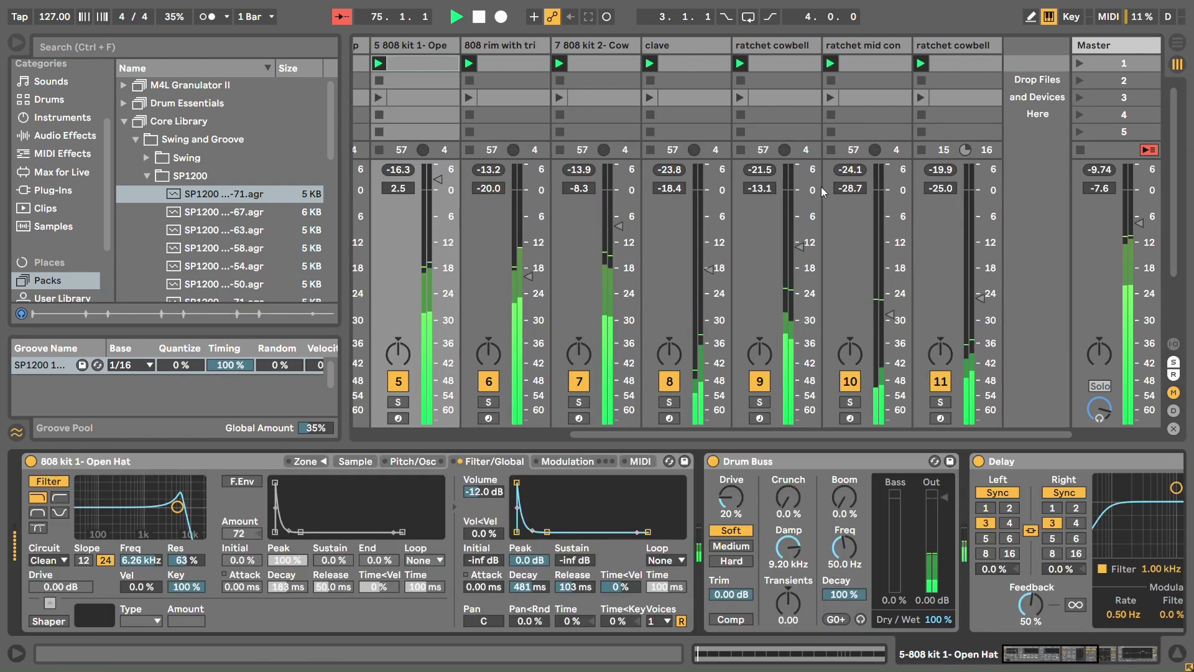
left_click(771, 45)
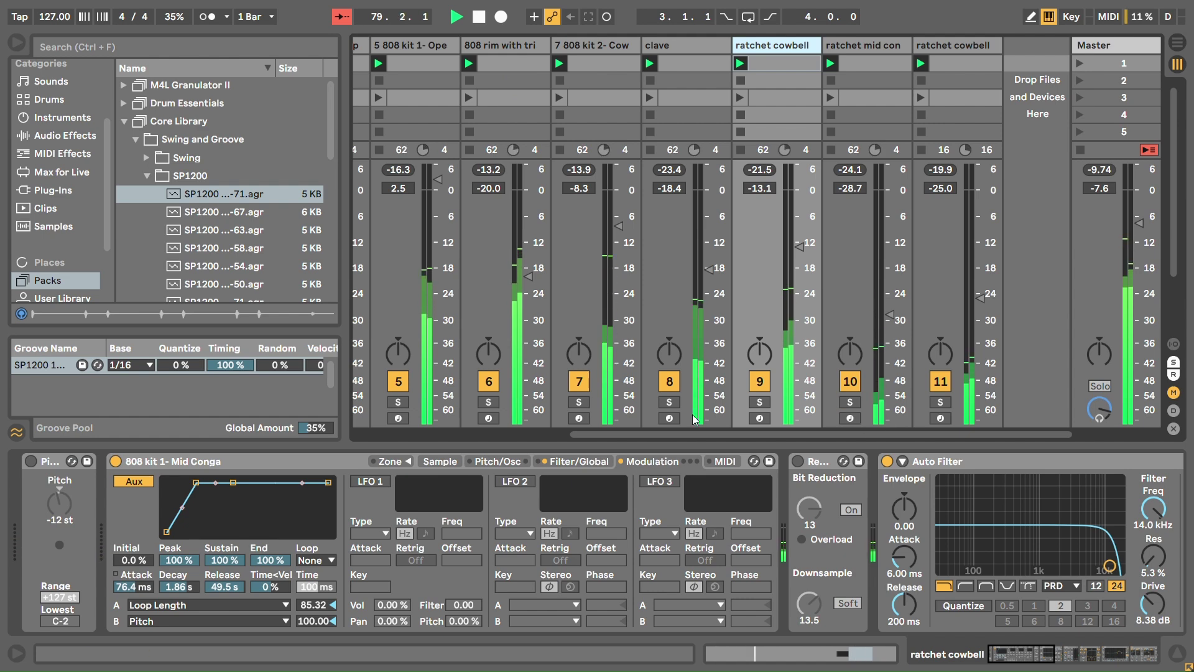
left_click_drag(664, 434, 445, 432)
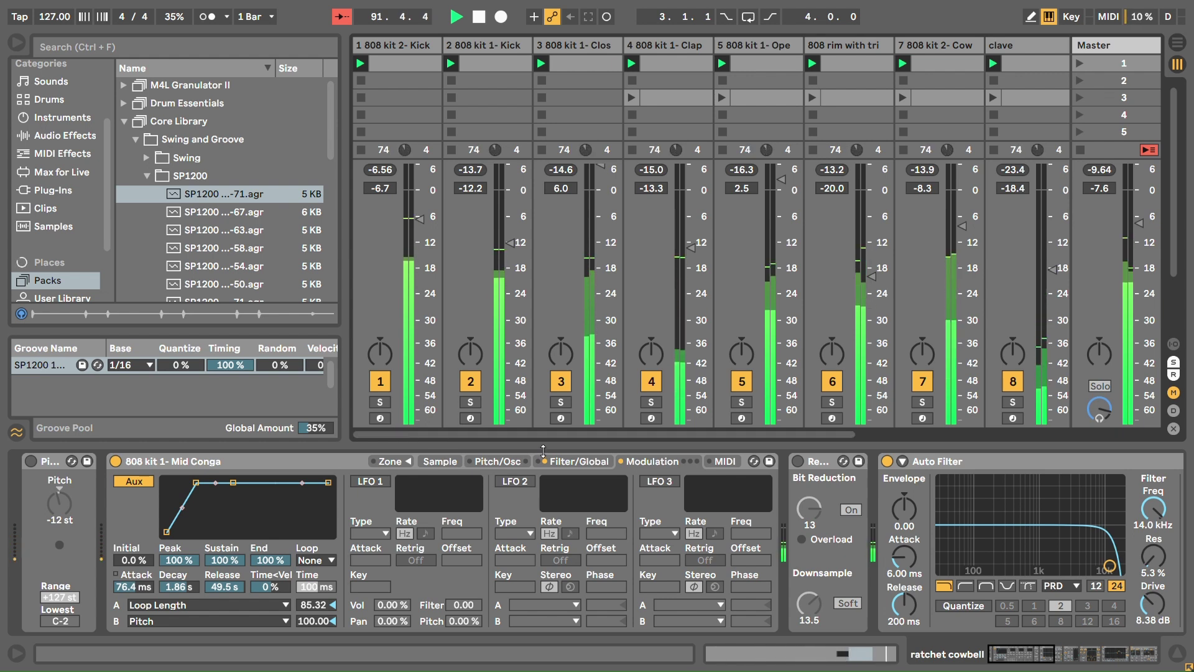
left_click_drag(543, 434, 759, 438)
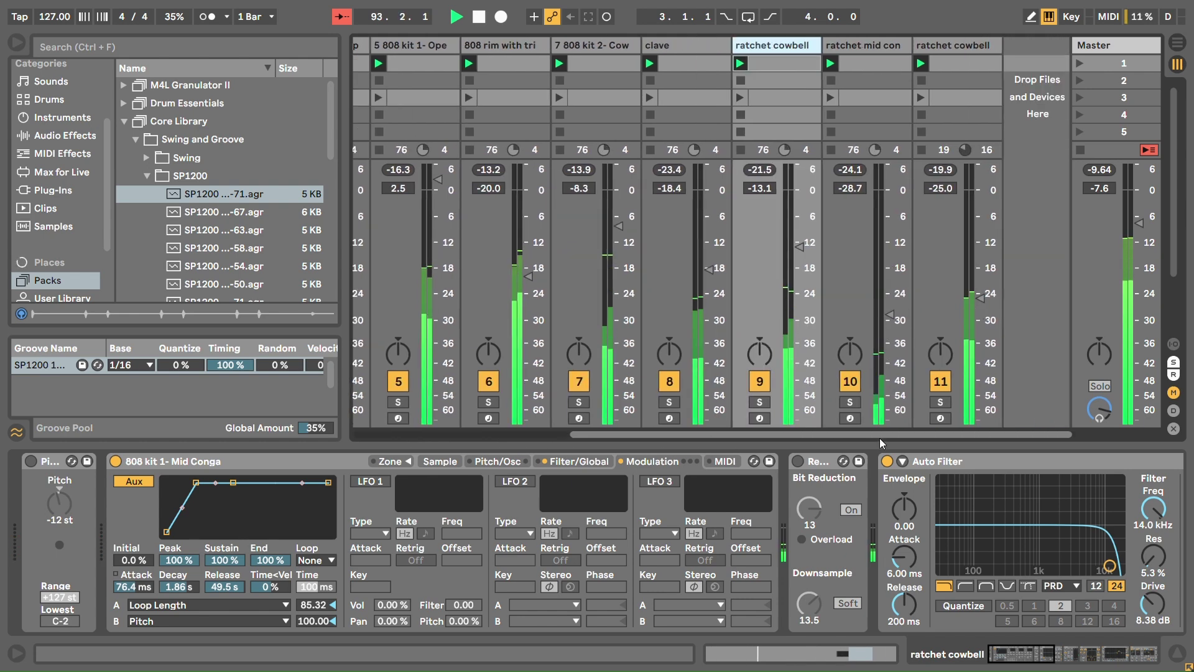
left_click(942, 402)
left_click(927, 231)
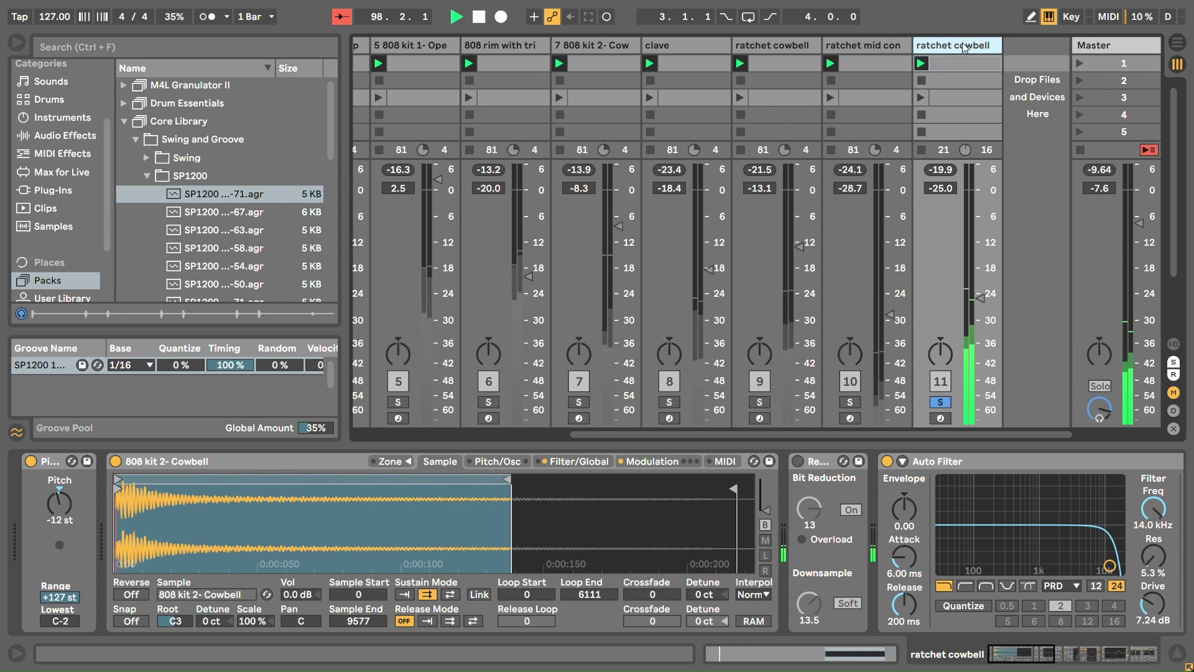
Duplicate the ratchet cowbell track, play its clip soloed, and start the loop just before 3.3
key("ctrl+d")
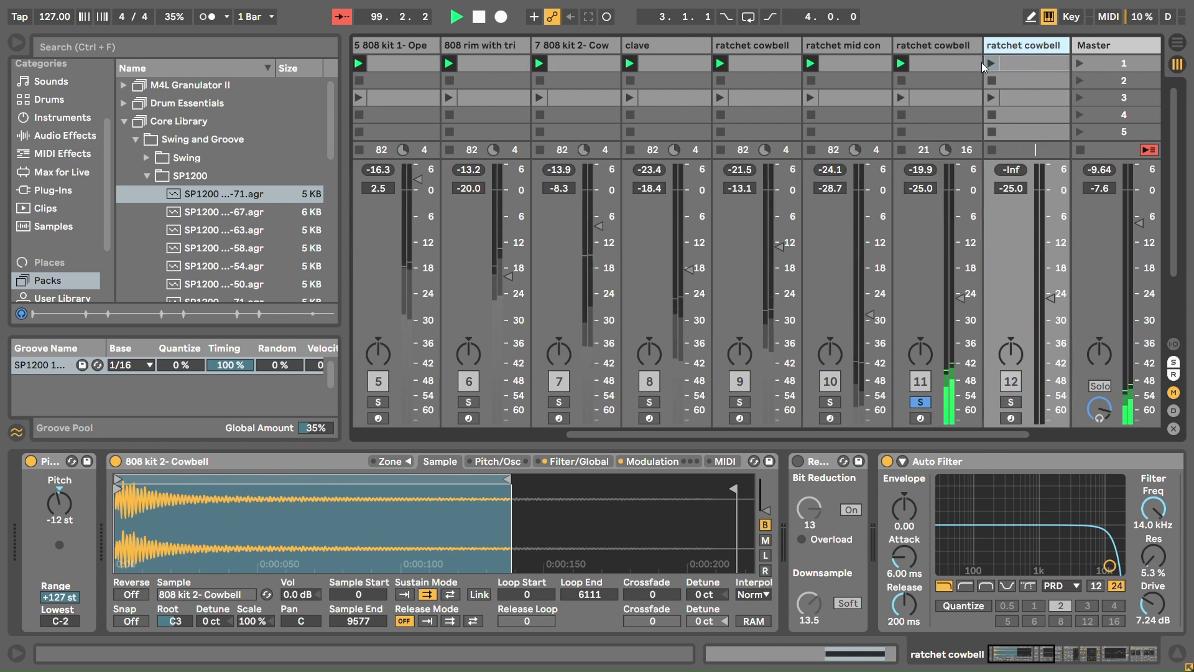
left_click(991, 63)
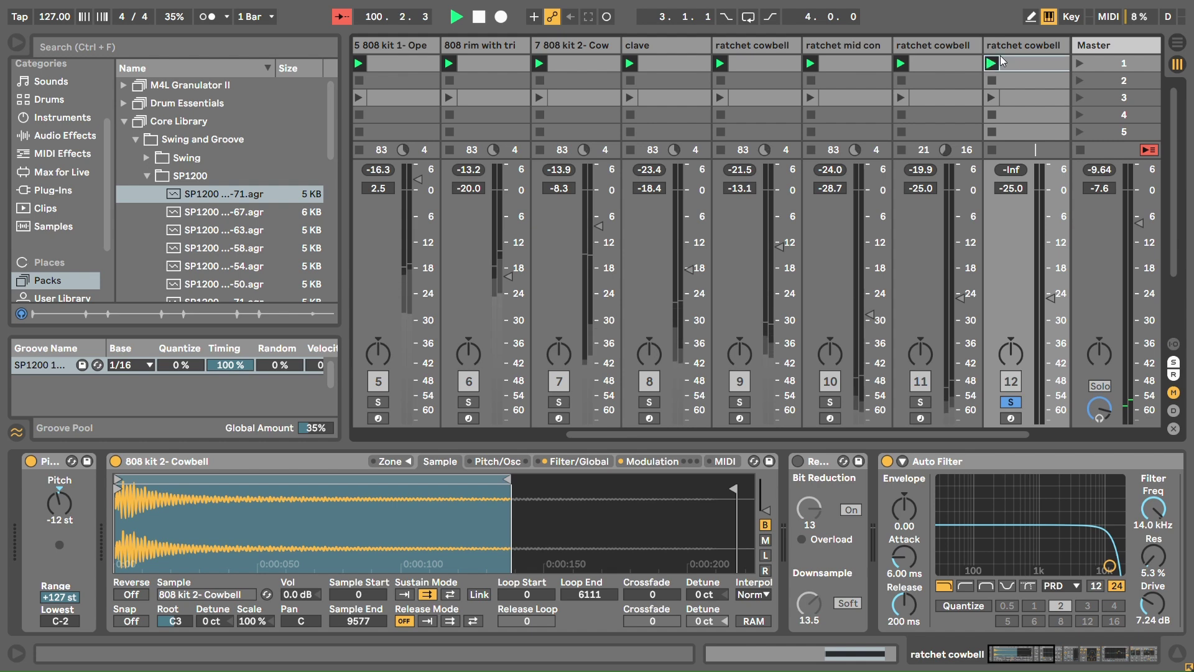
left_click(1003, 60)
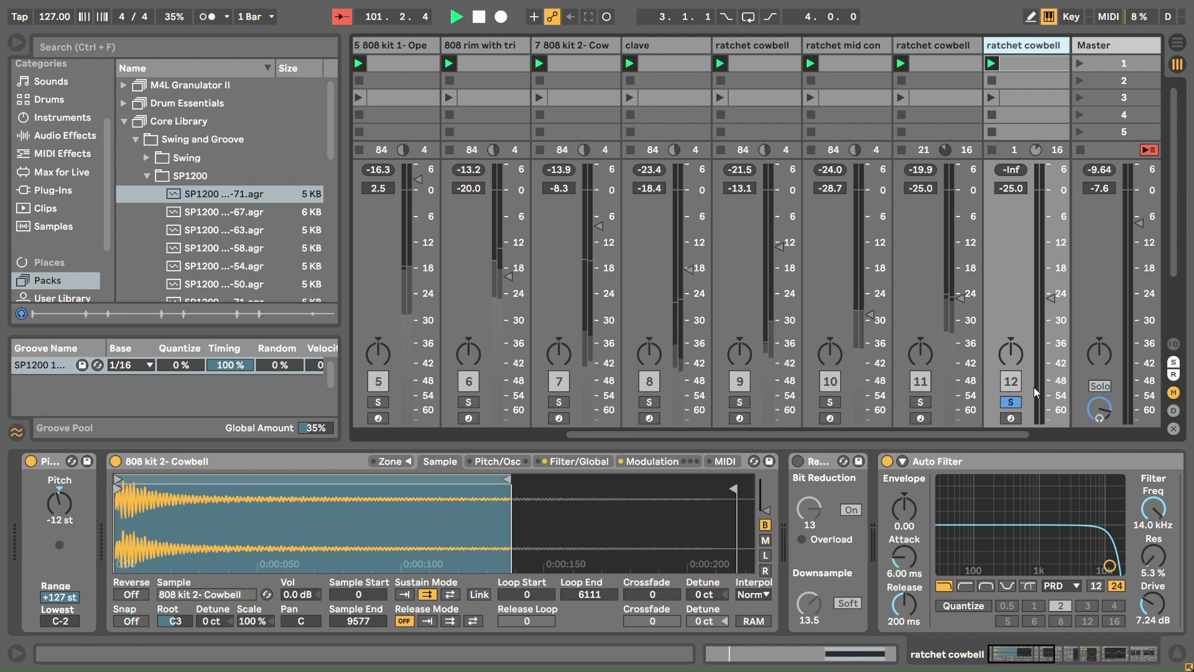
left_click(1020, 64)
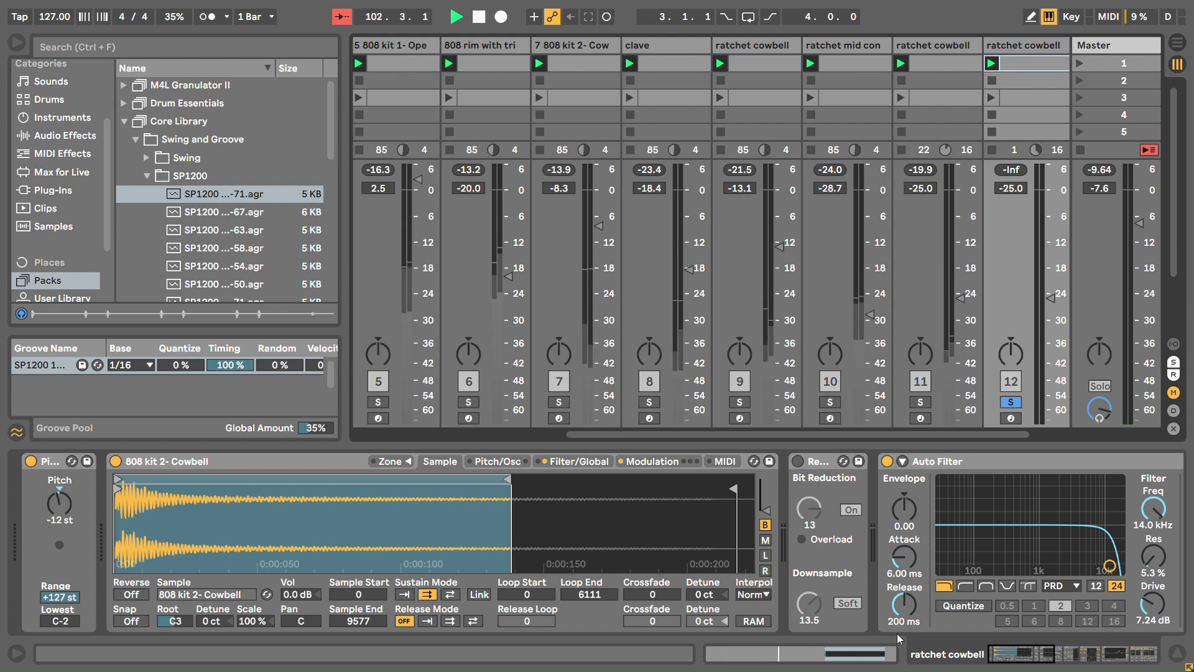
key("shift+Tab")
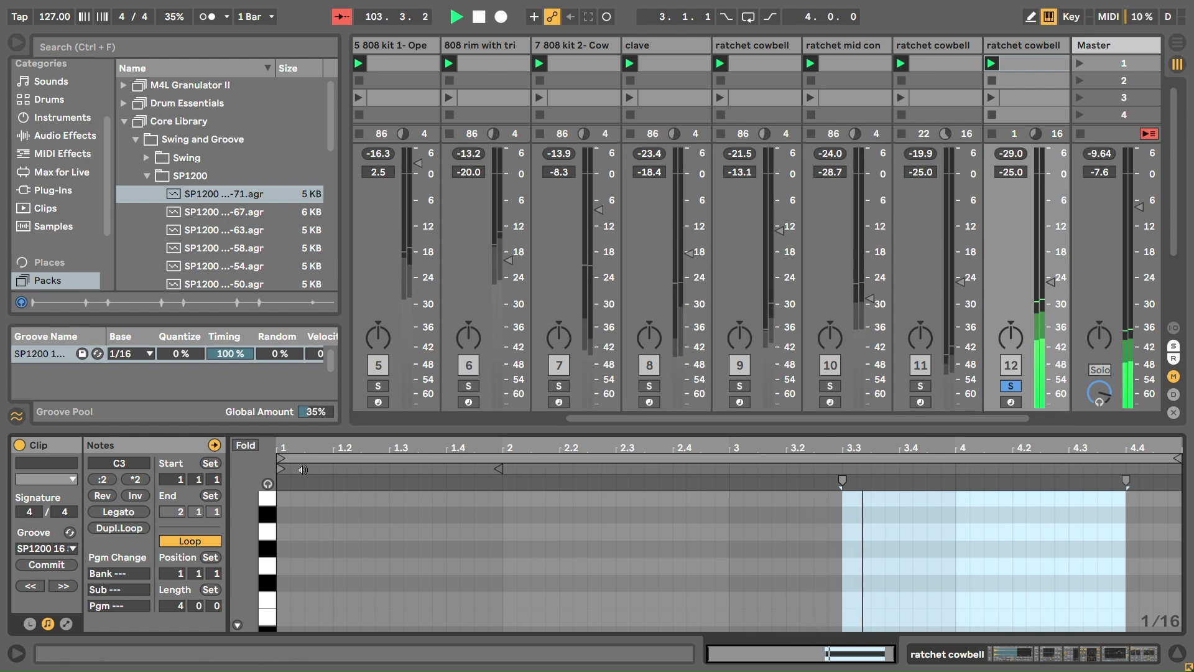
mouse_move(302, 469)
left_mouse_down()
mouse_move(933, 473)
mouse_move(837, 464)
left_mouse_up()
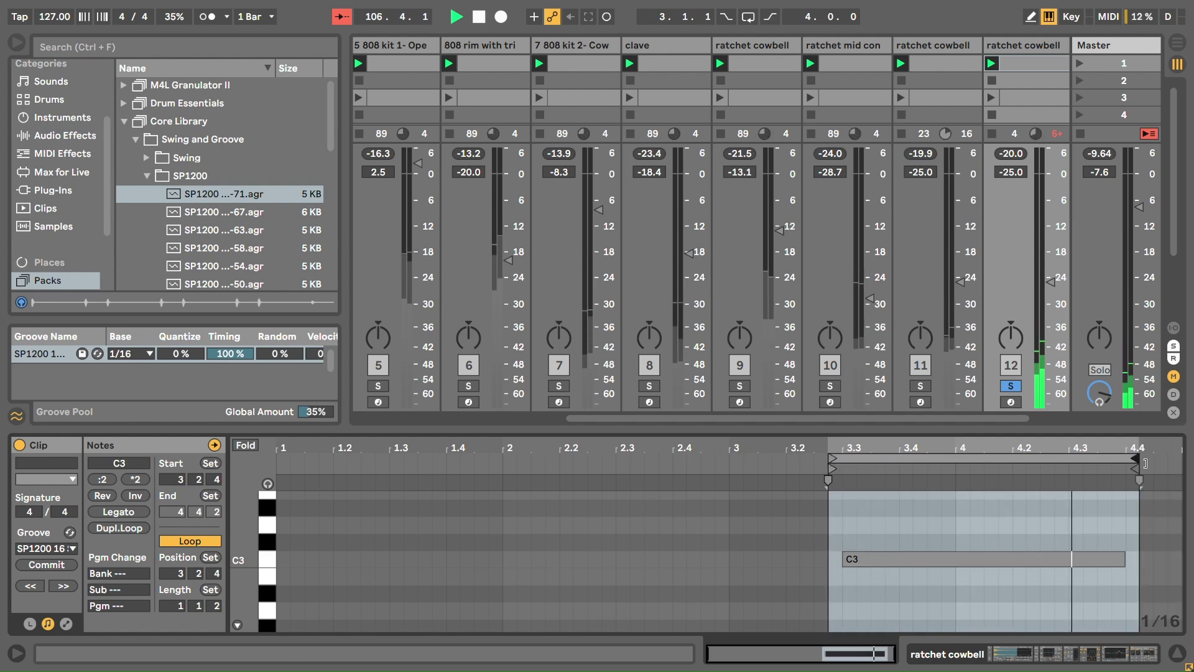
key("shift+Tab")
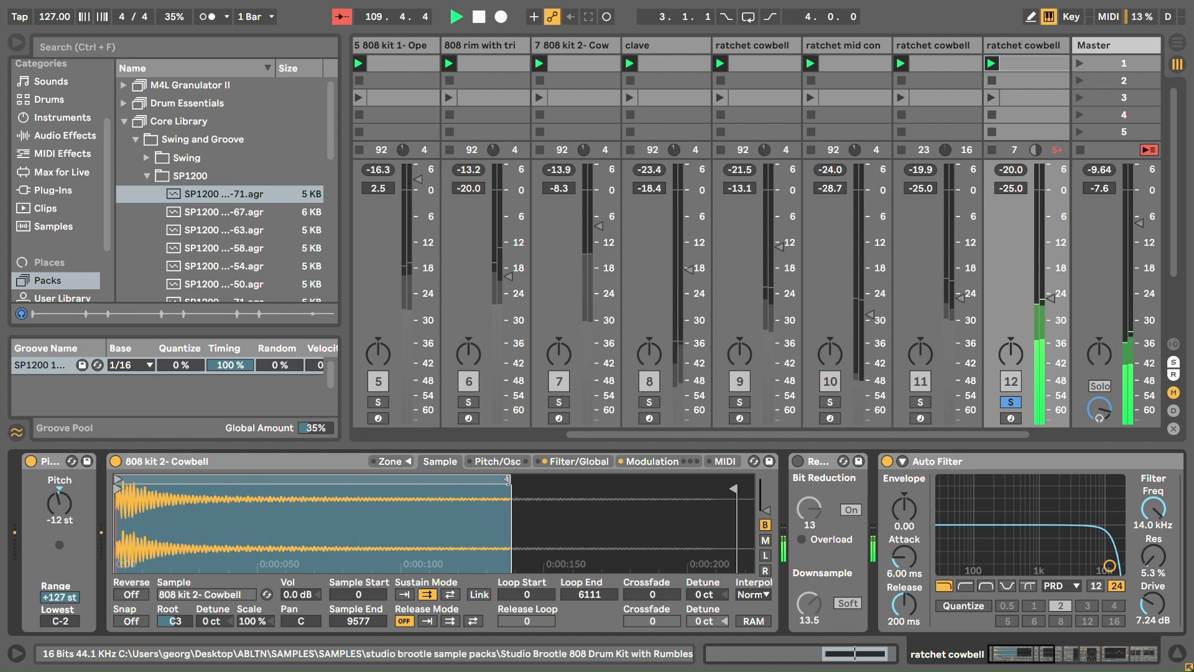
Turn off the cowbell Sampler's Aux envelope and try a 4123 loop end, undoing back to 6111
left_click(650, 460)
left_click(126, 486)
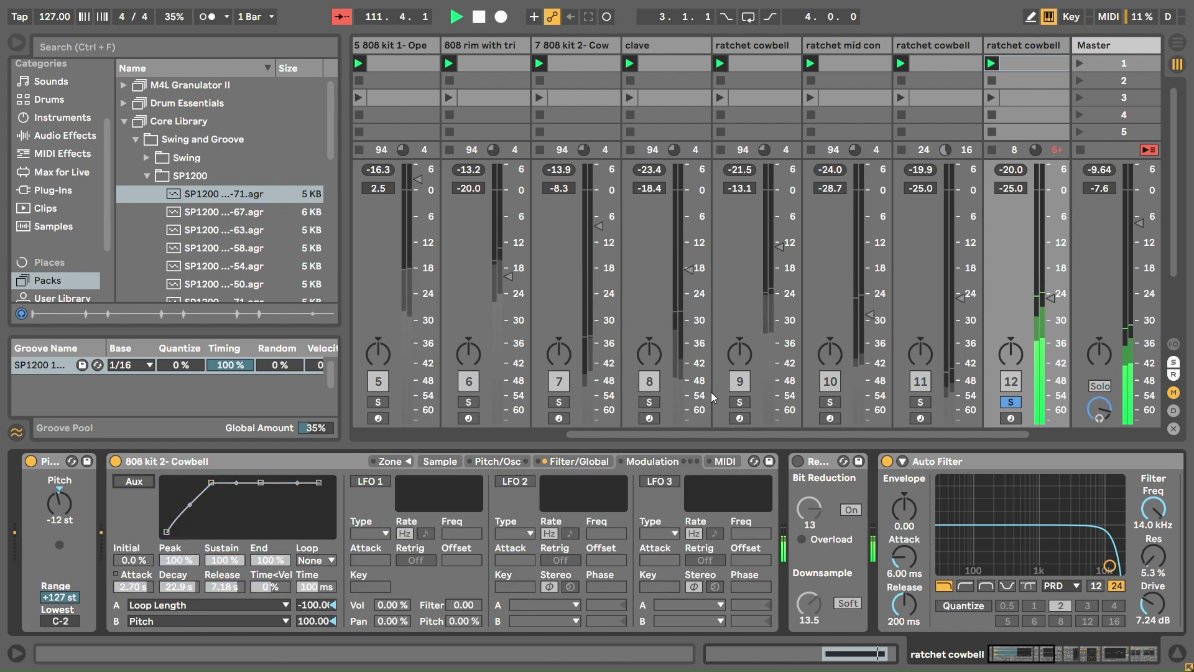
left_click(499, 464)
left_click(443, 463)
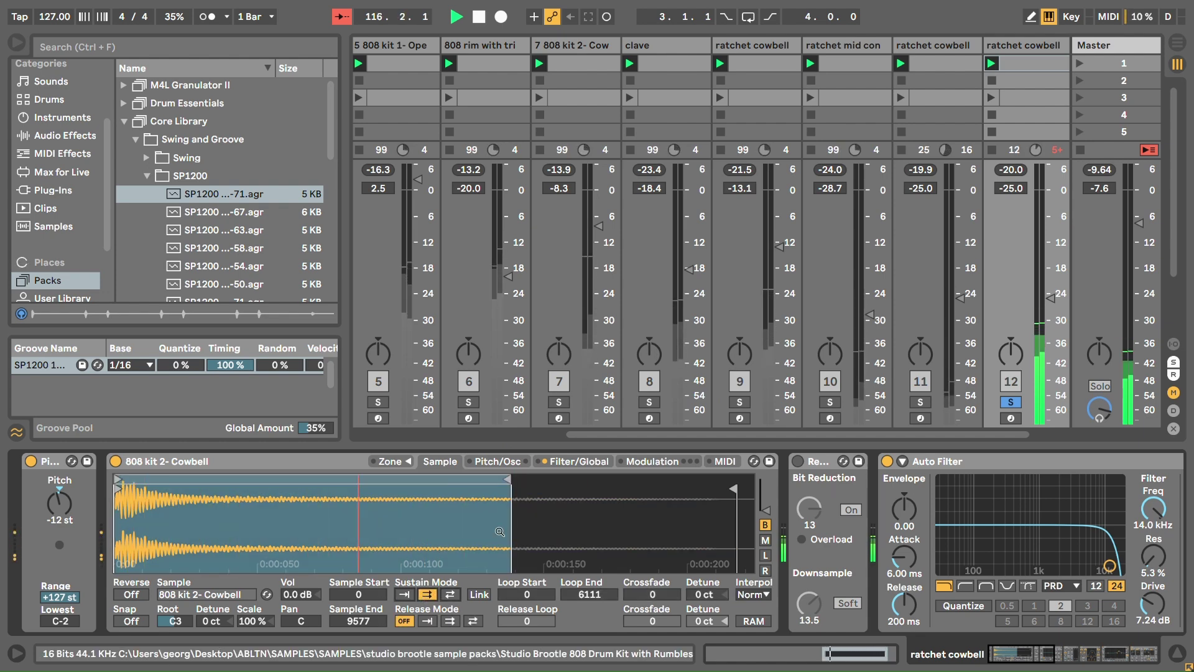
mouse_move(514, 485)
left_mouse_down()
mouse_move(120, 491)
mouse_move(140, 522)
left_mouse_up()
key("ctrl+z")
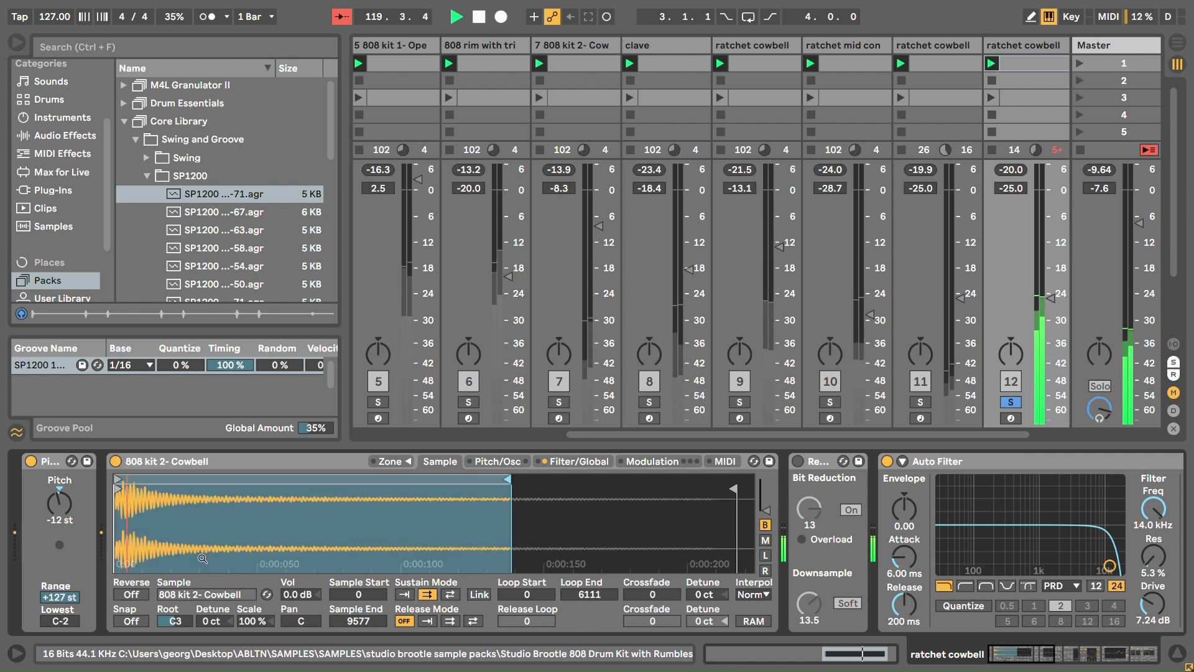
Re-enable the Aux envelope and bring up the ratchet cowbell clip's looped C3 note
left_click(637, 463)
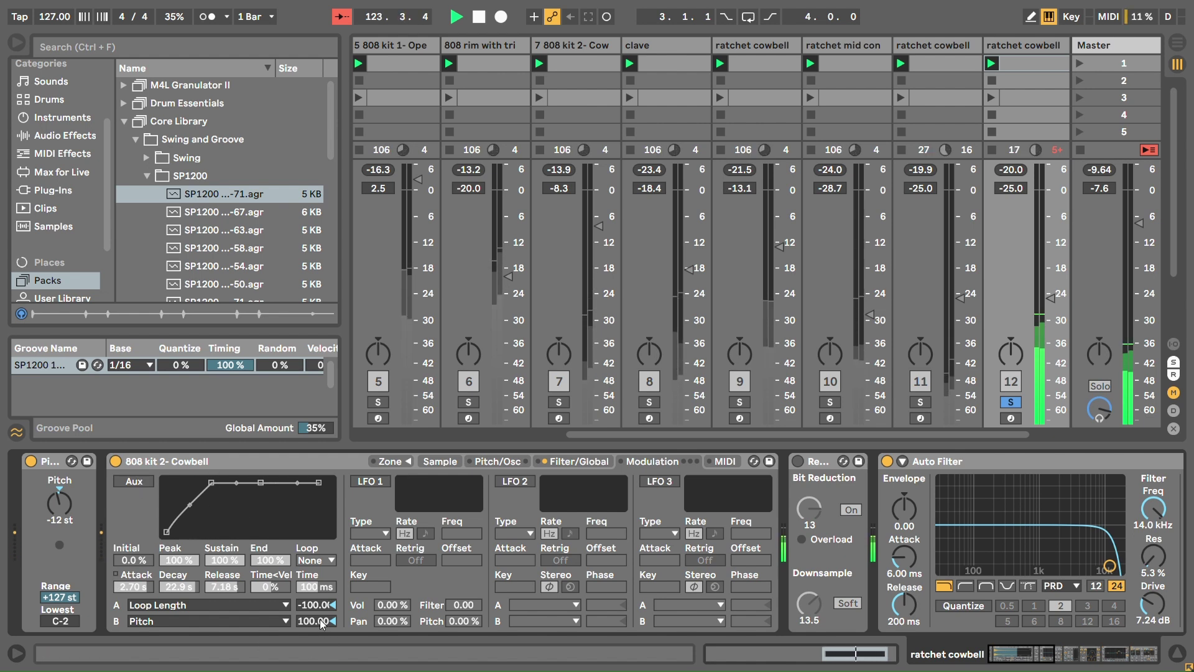
left_click(133, 481)
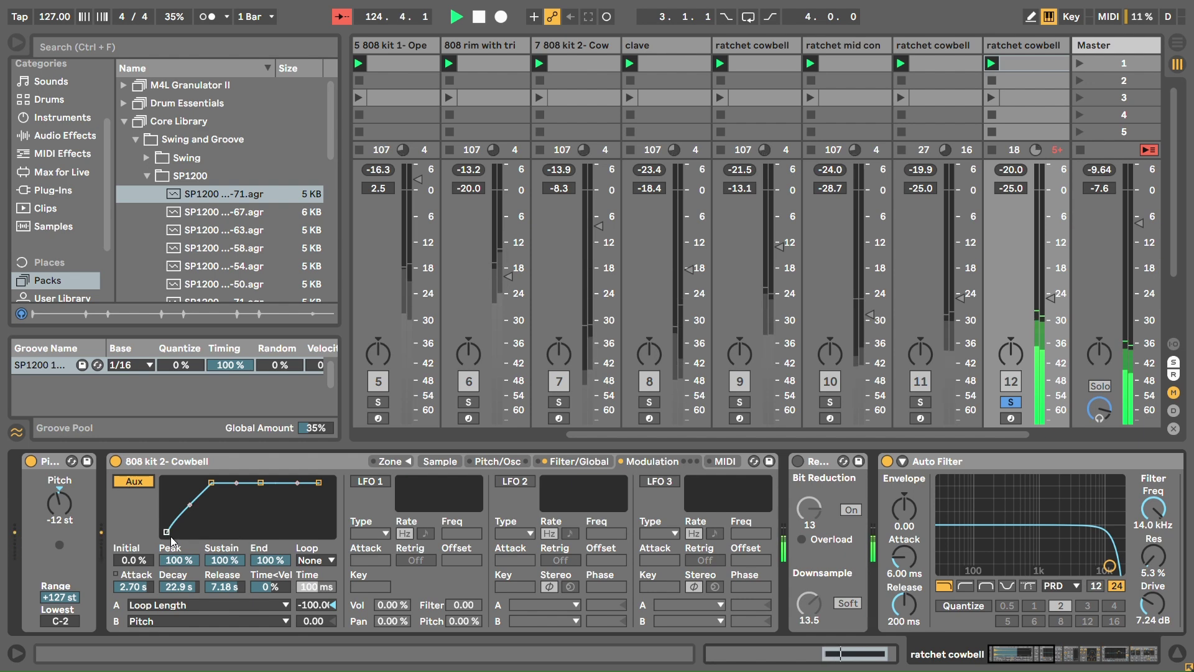
left_click(440, 461)
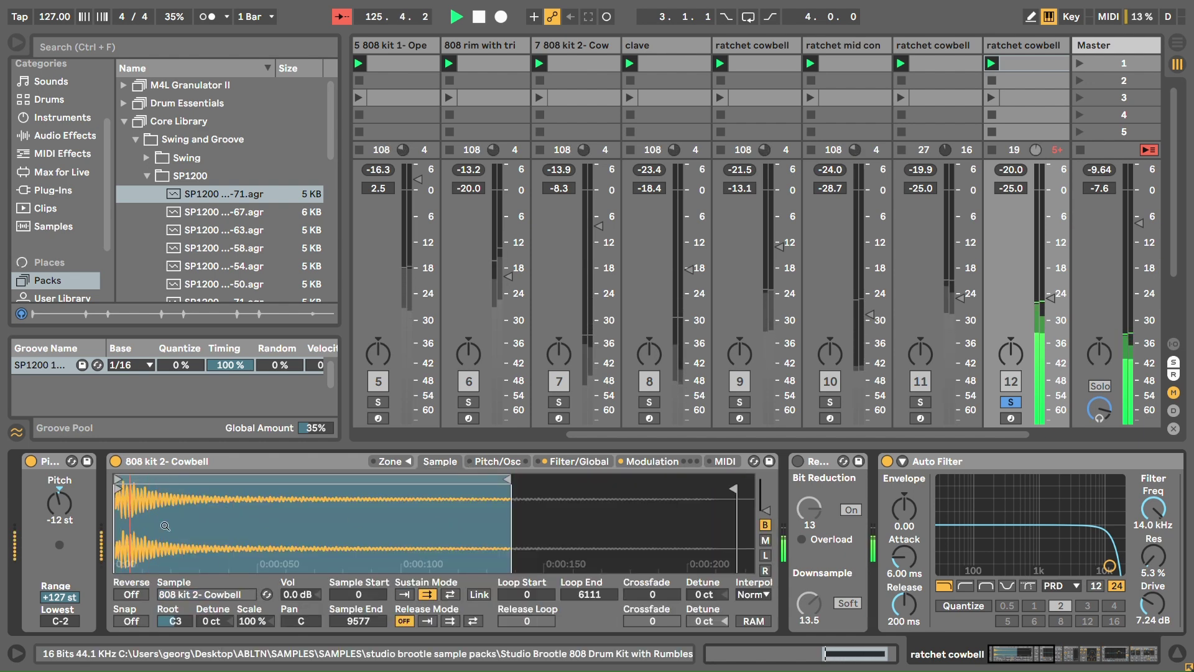
left_click(827, 654)
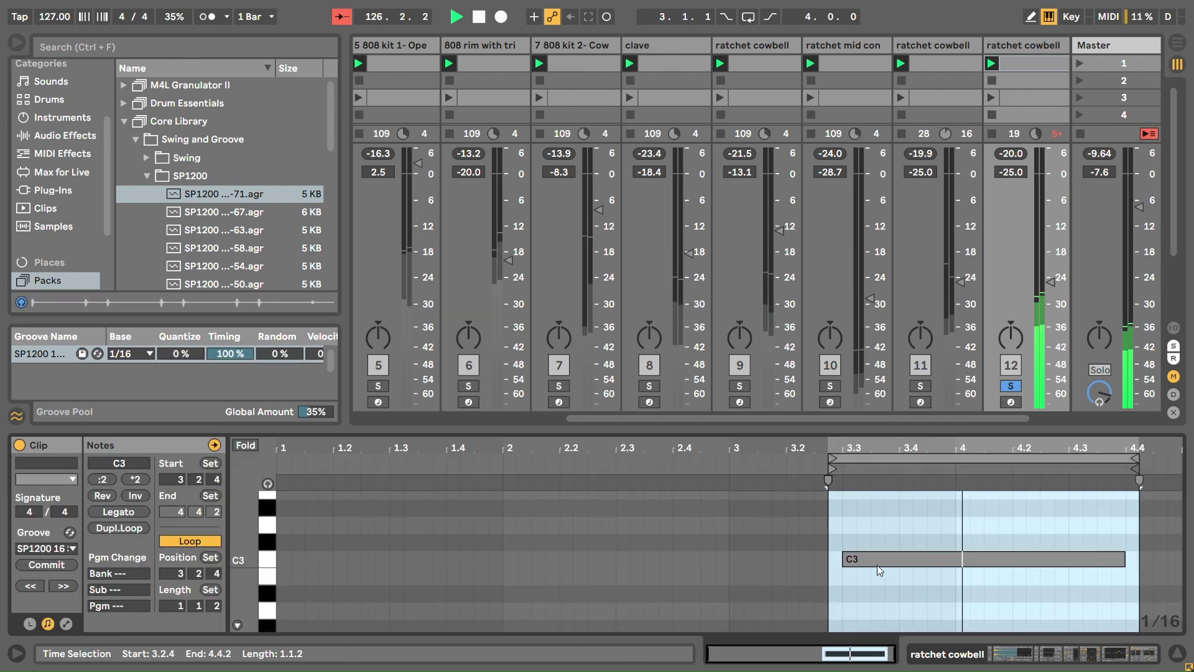
Show the Cowbell Sampler's Modulation page and unsolo the ratchet cowbell track
left_click(966, 663)
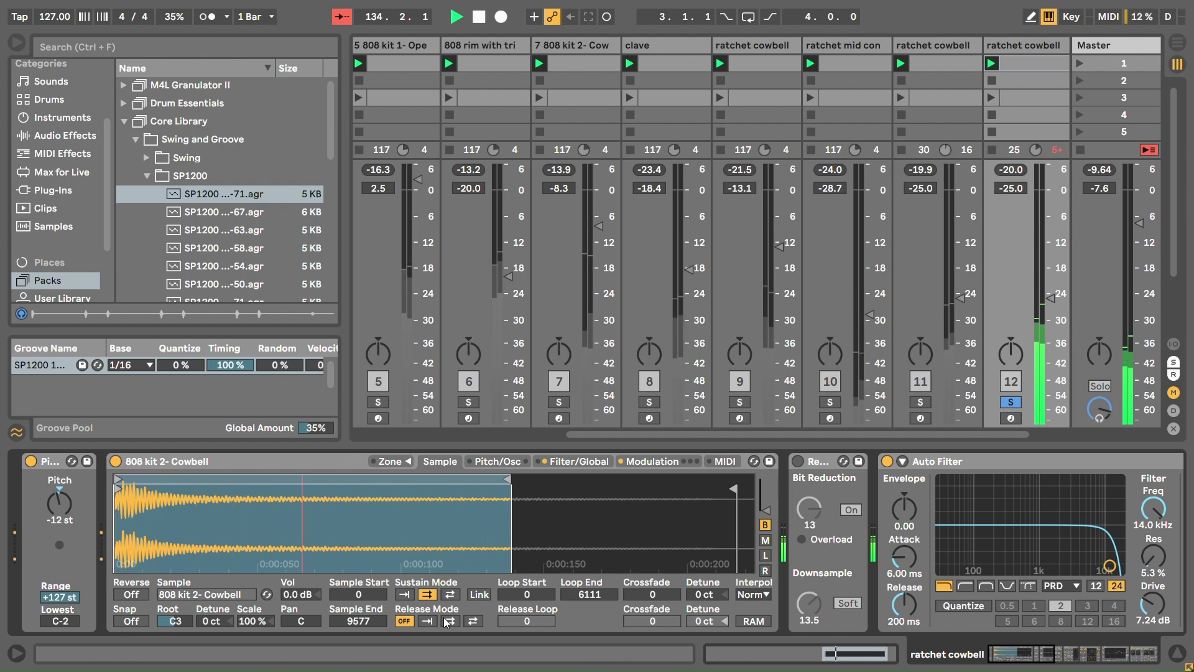
left_click(672, 465)
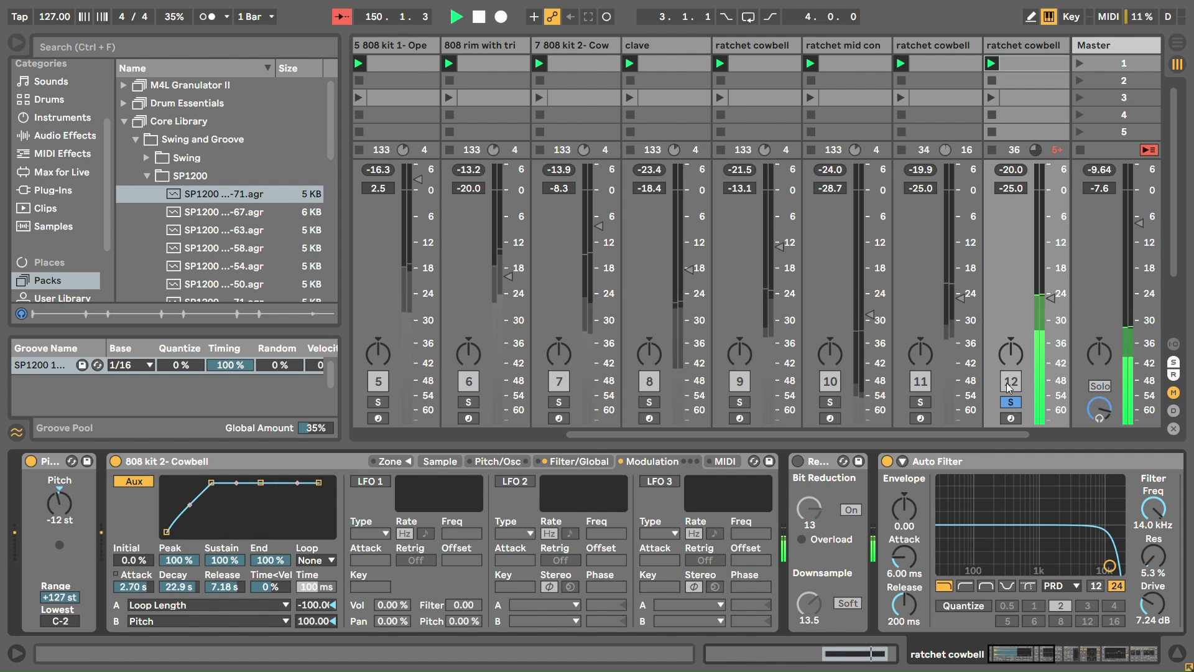
left_click(1006, 404)
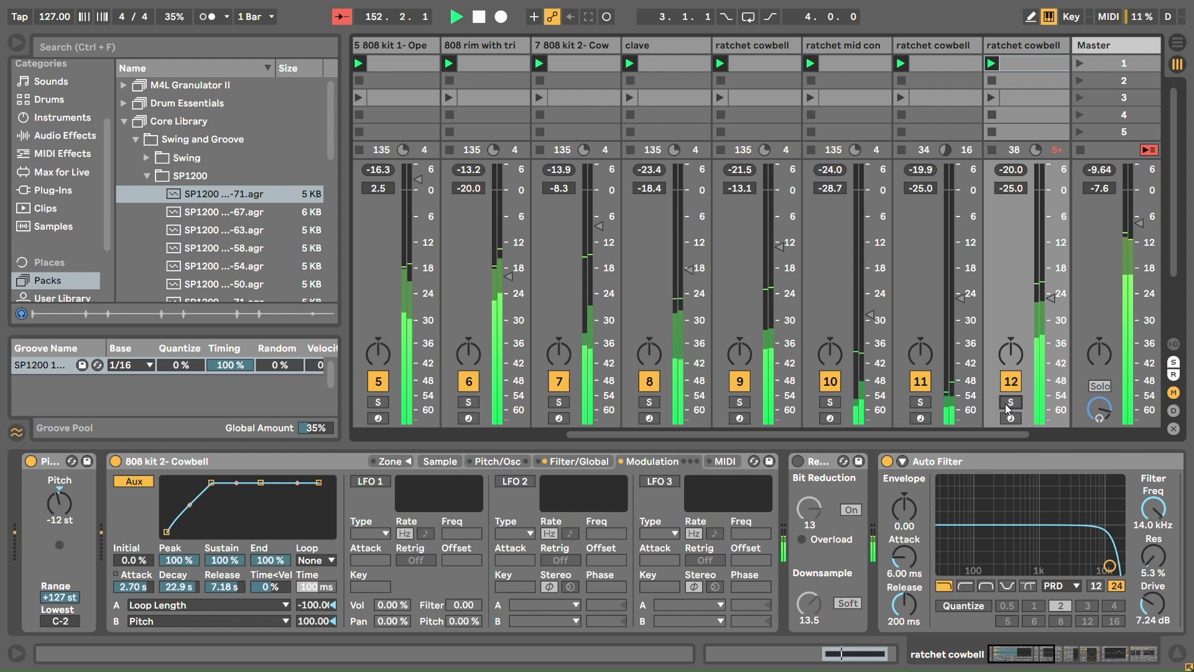
Play scene 3 with a sharply shortened cowbell loop end, then scene 1 with 6111 restored
left_click(1081, 97)
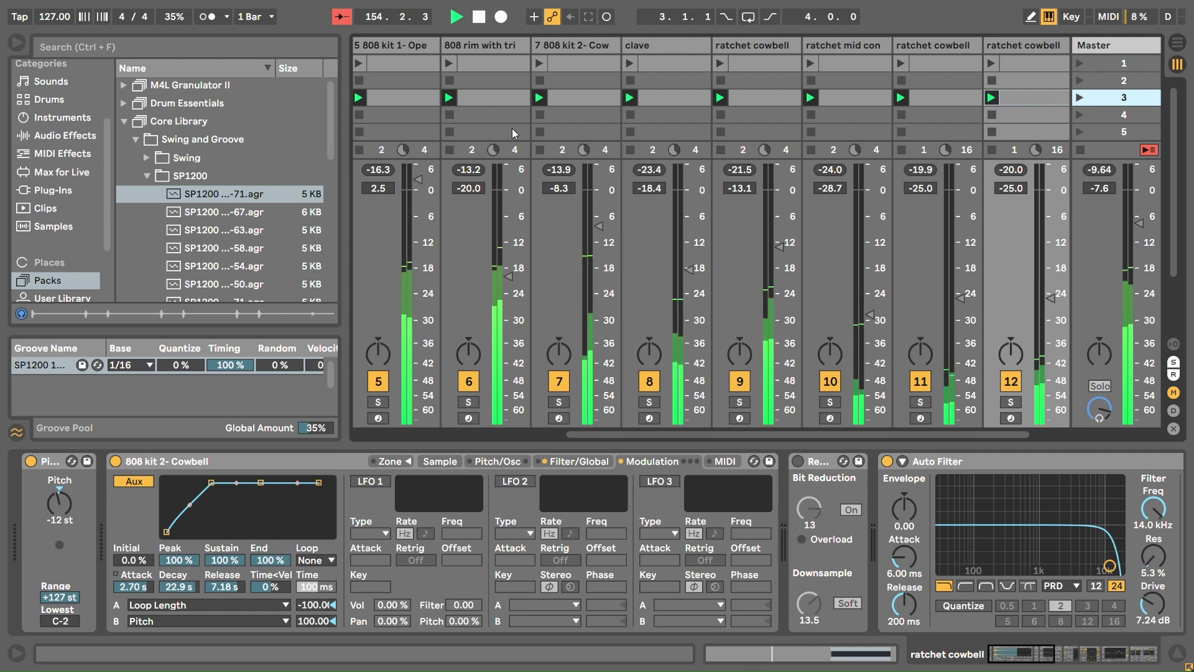
left_click(1018, 101)
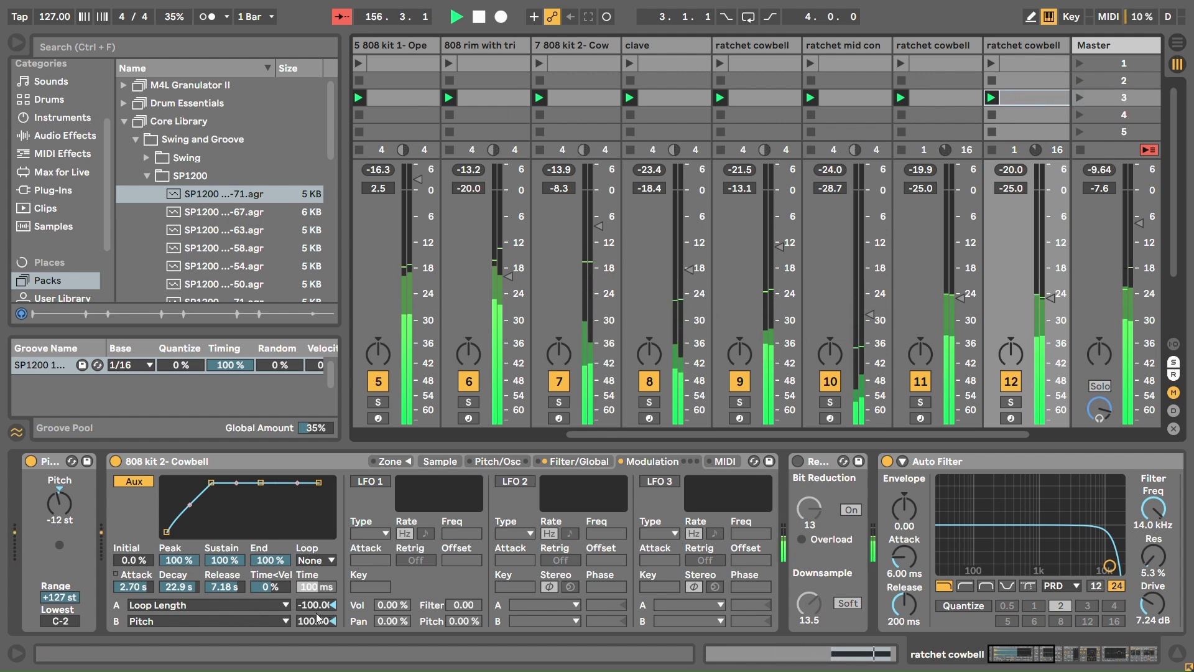
left_click(440, 461)
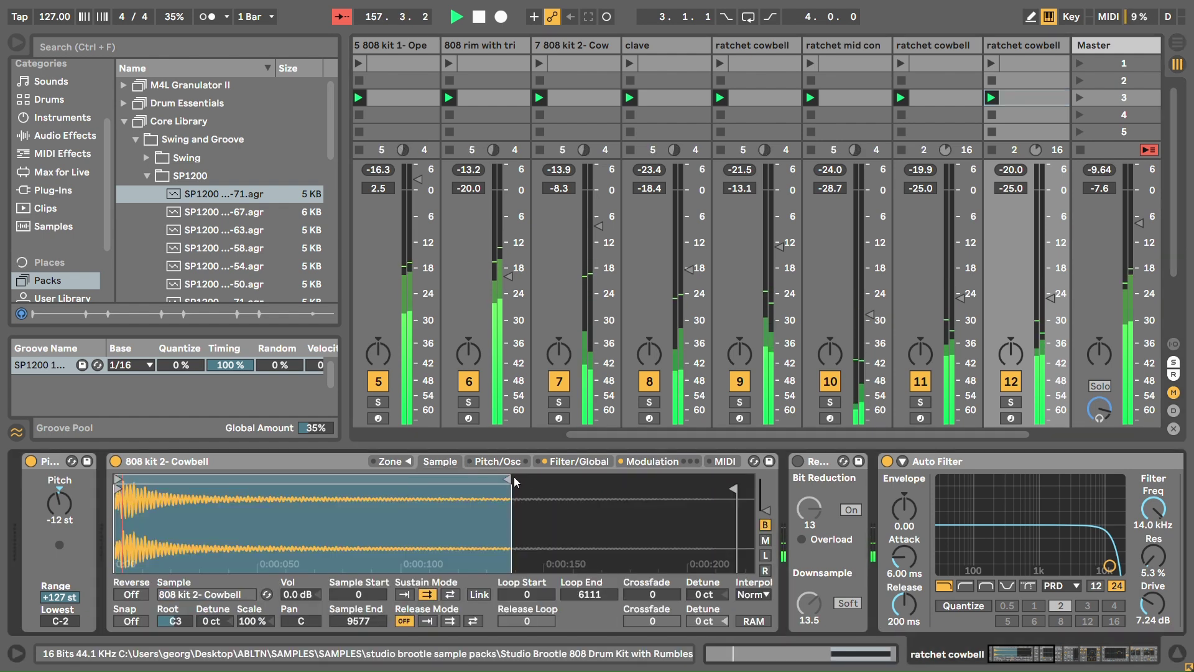
left_click_drag(462, 484, 242, 489)
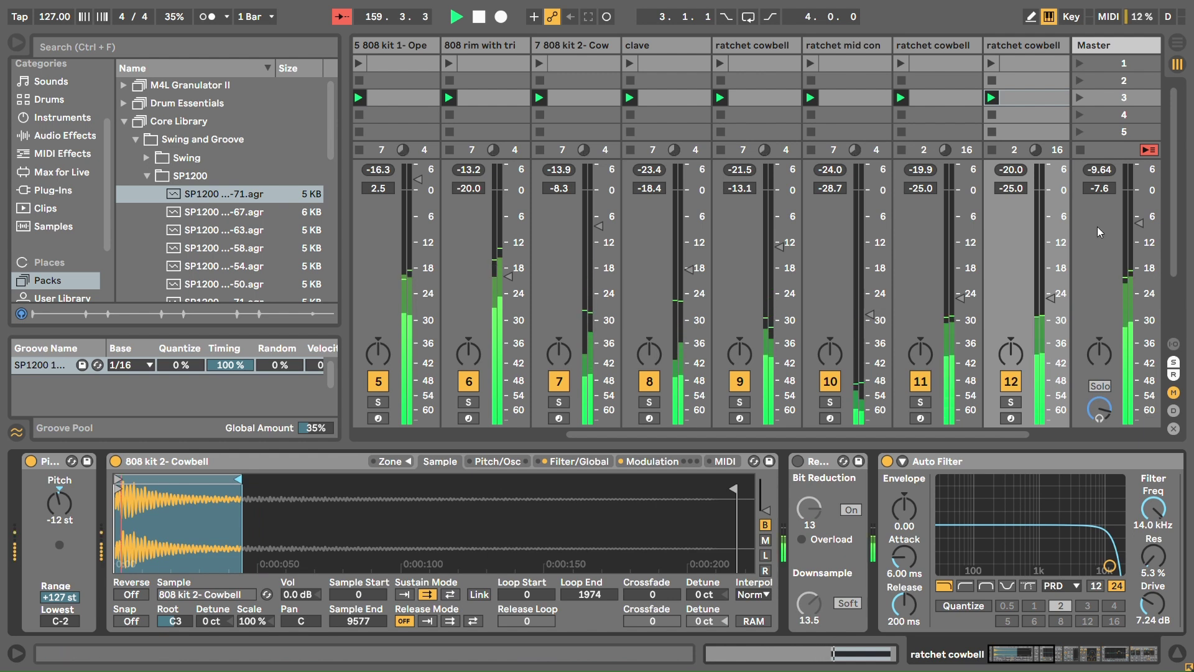
left_click(1081, 63)
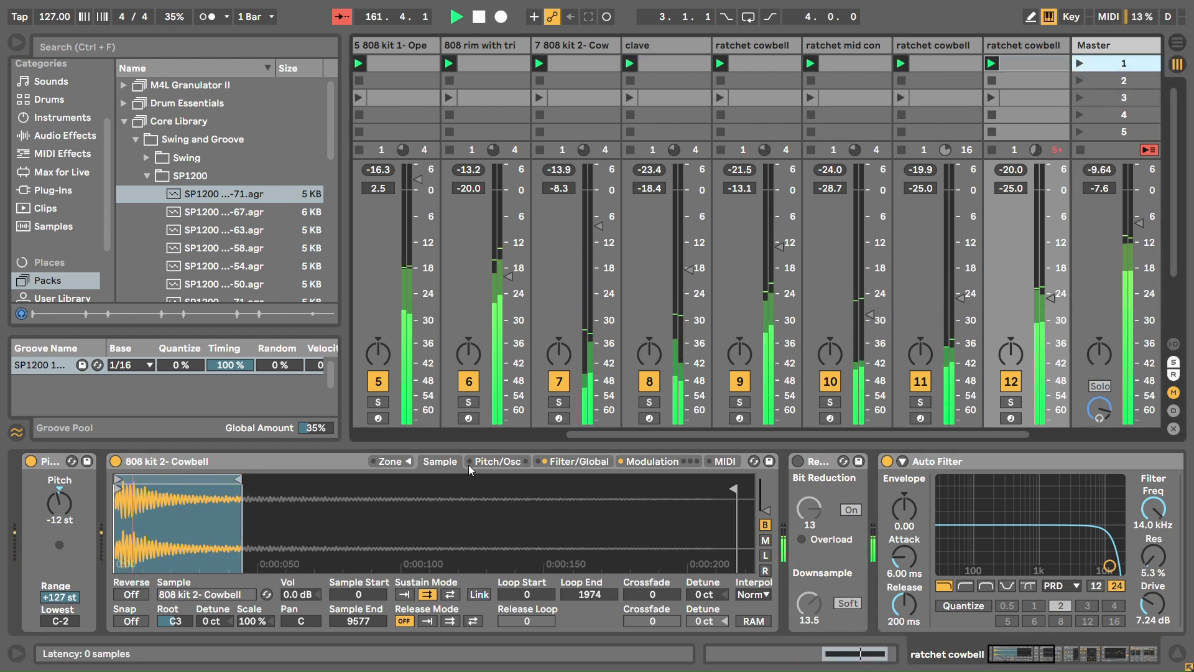
left_click_drag(242, 489, 511, 488)
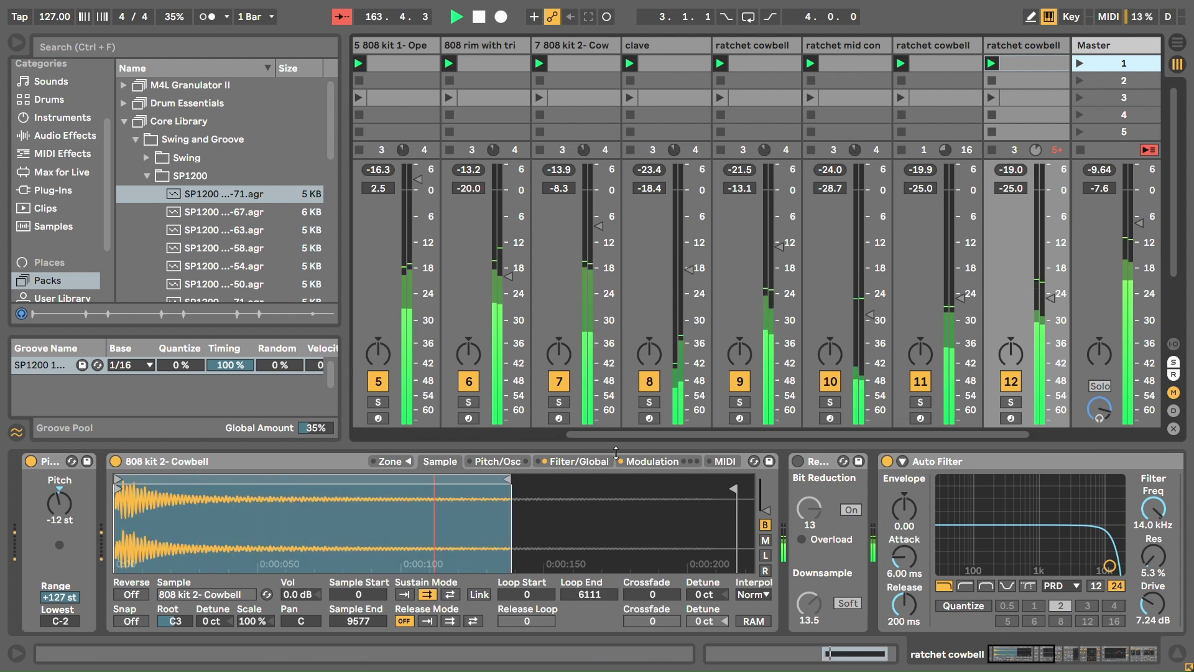
left_click_drag(611, 433, 360, 423)
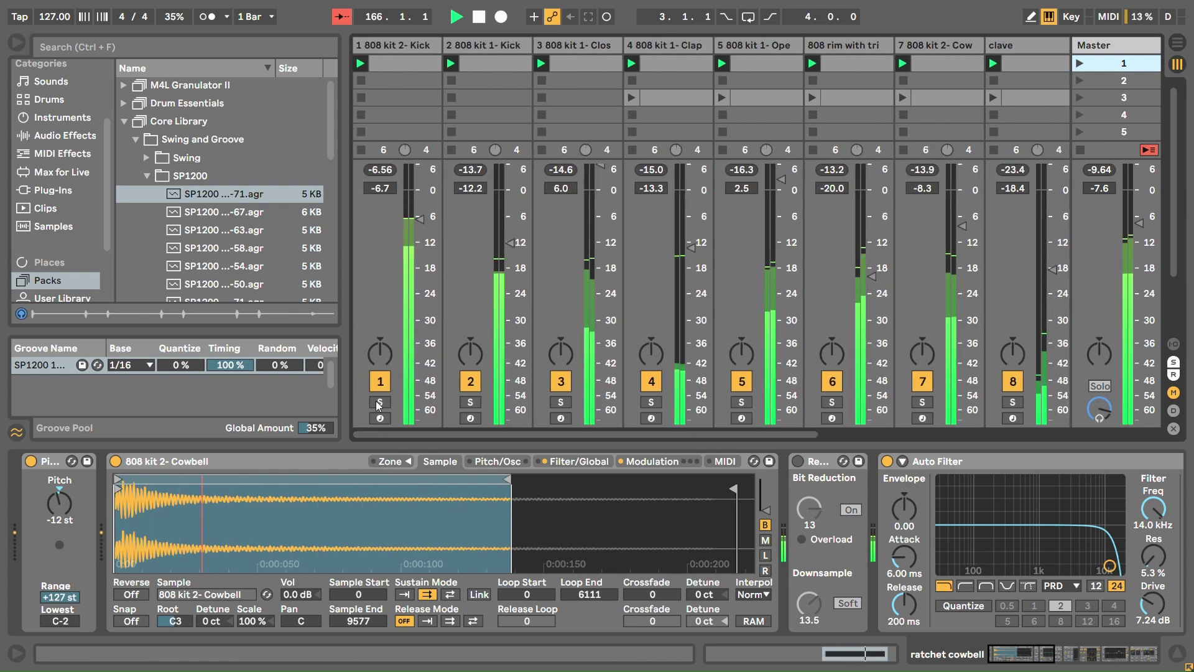
Solo the 808 kit 1- Kick track and show its kick sampler and sidechained Compressor
left_click(380, 402)
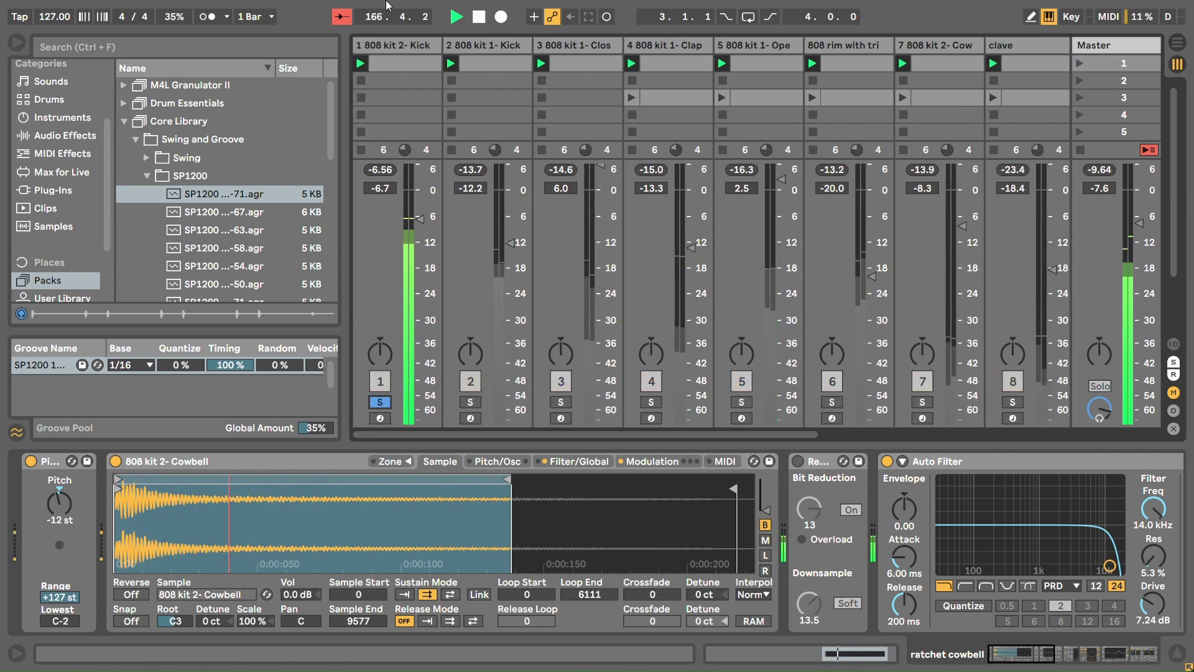
left_click(394, 47)
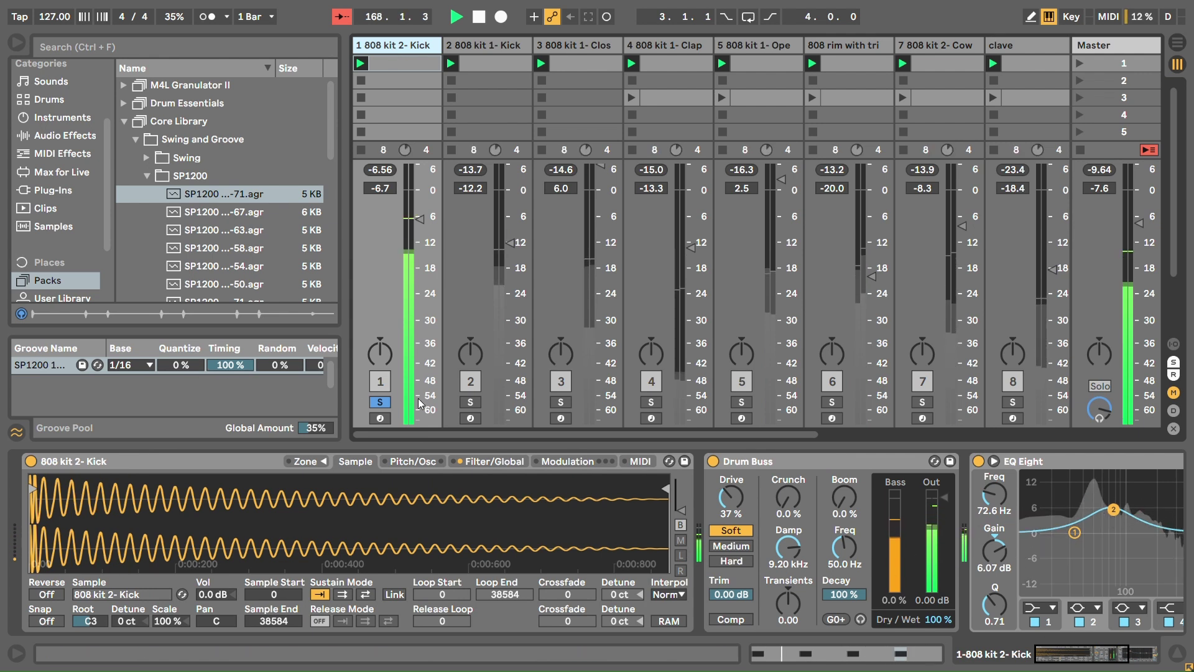
left_click(474, 404)
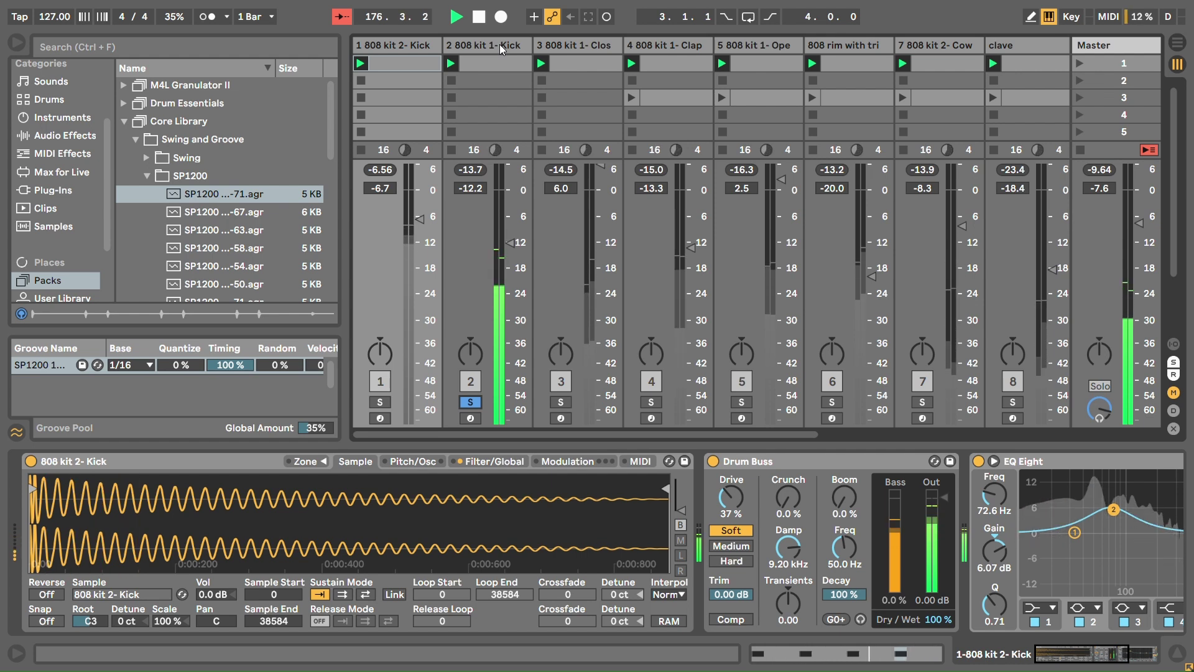
left_click(402, 42)
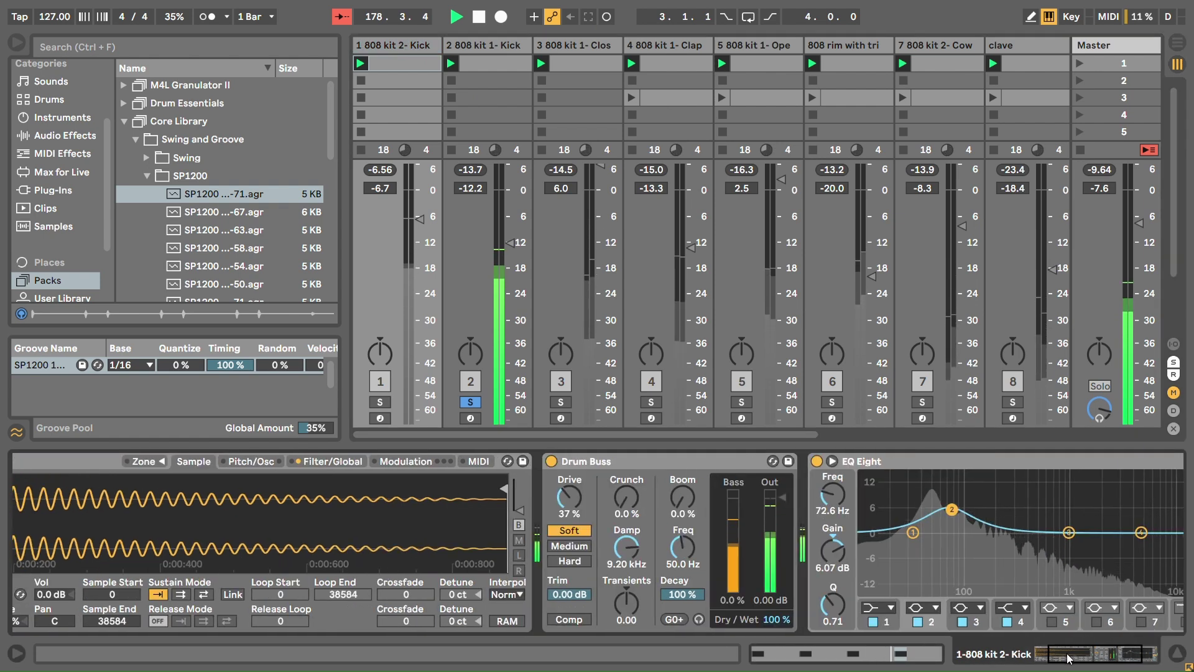
mouse_move(1054, 652)
left_mouse_down()
mouse_move(1081, 652)
mouse_move(1055, 651)
left_mouse_up()
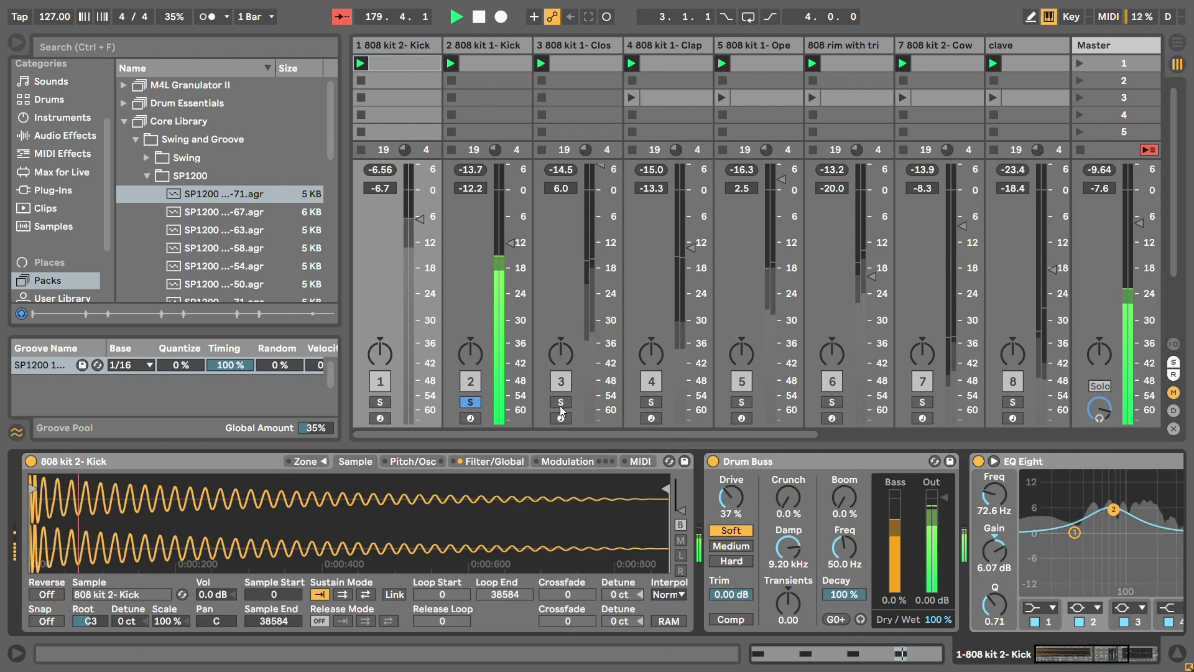
left_click(468, 47)
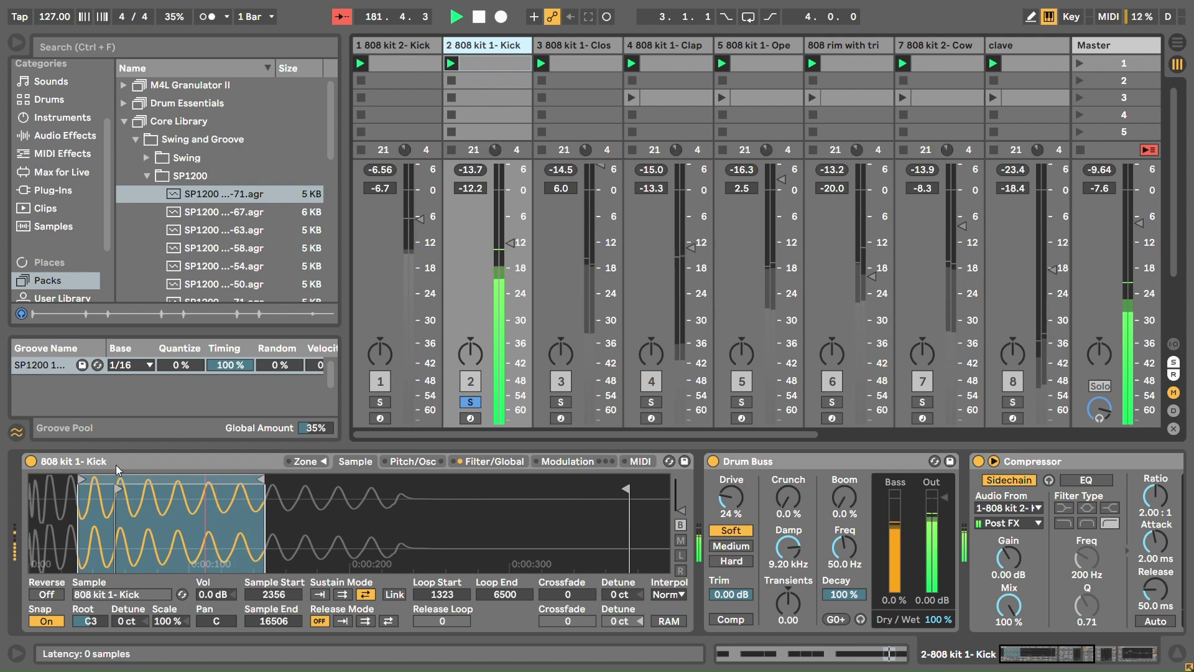
Restore the kick Sampler's sample start of 2356 and ping-pong loop from 1323 to 6500
key("ctrl+z")
key("ctrl+z")
key("ctrl+z")
key("ctrl+z")
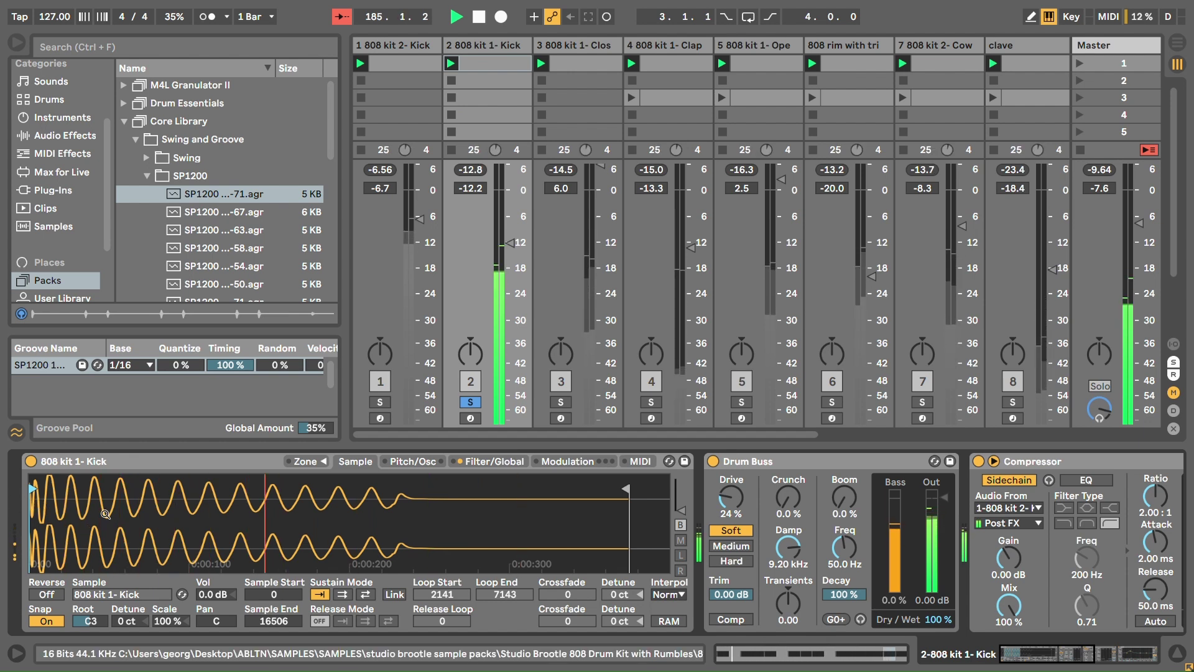
key("ctrl+y")
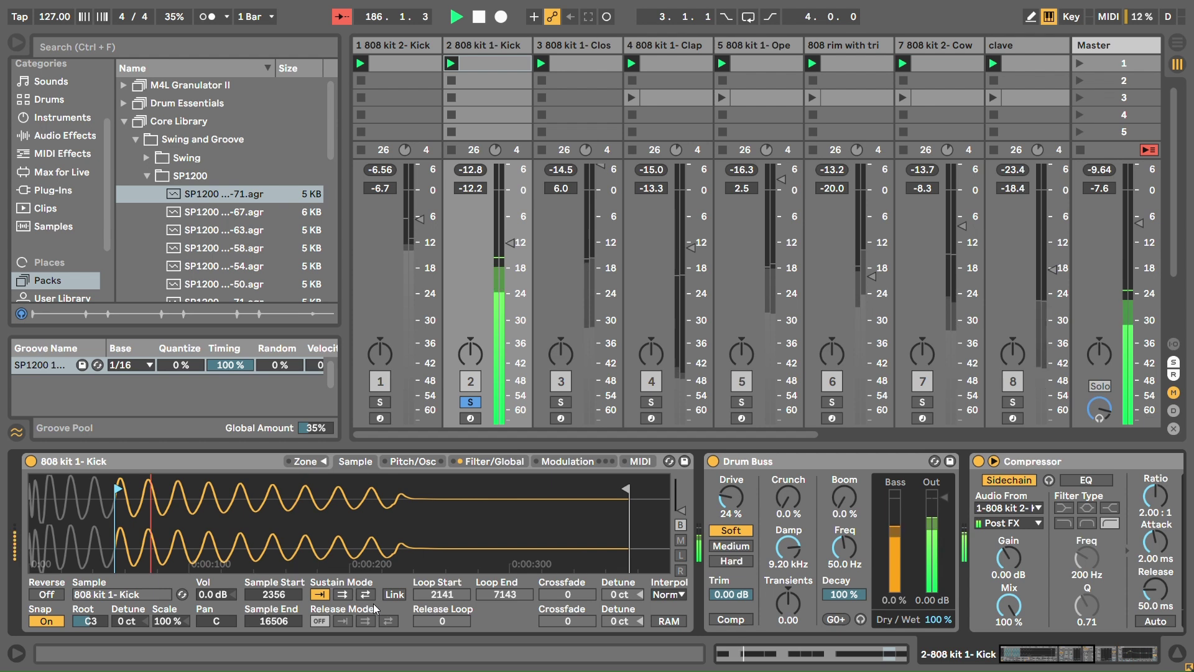
key("ctrl+y")
key("ctrl+y")
key("ctrl+y")
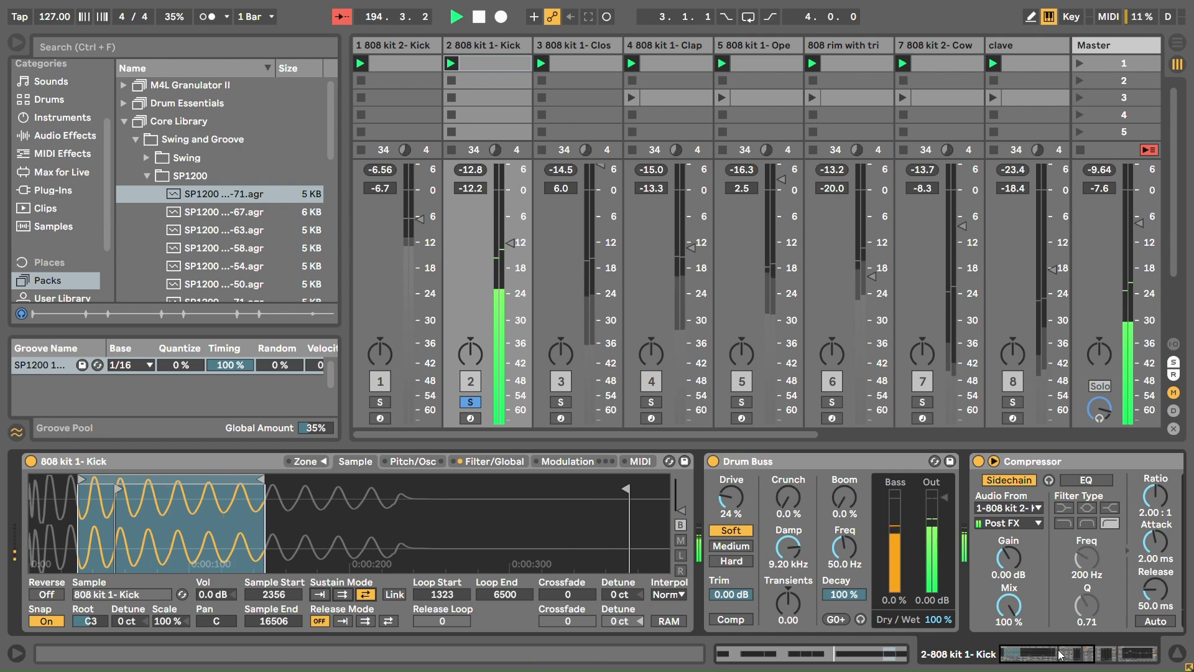
Solo the closed hat track instead of the kick and show its device chain
left_click(1141, 661)
left_click_drag(1141, 660, 1076, 668)
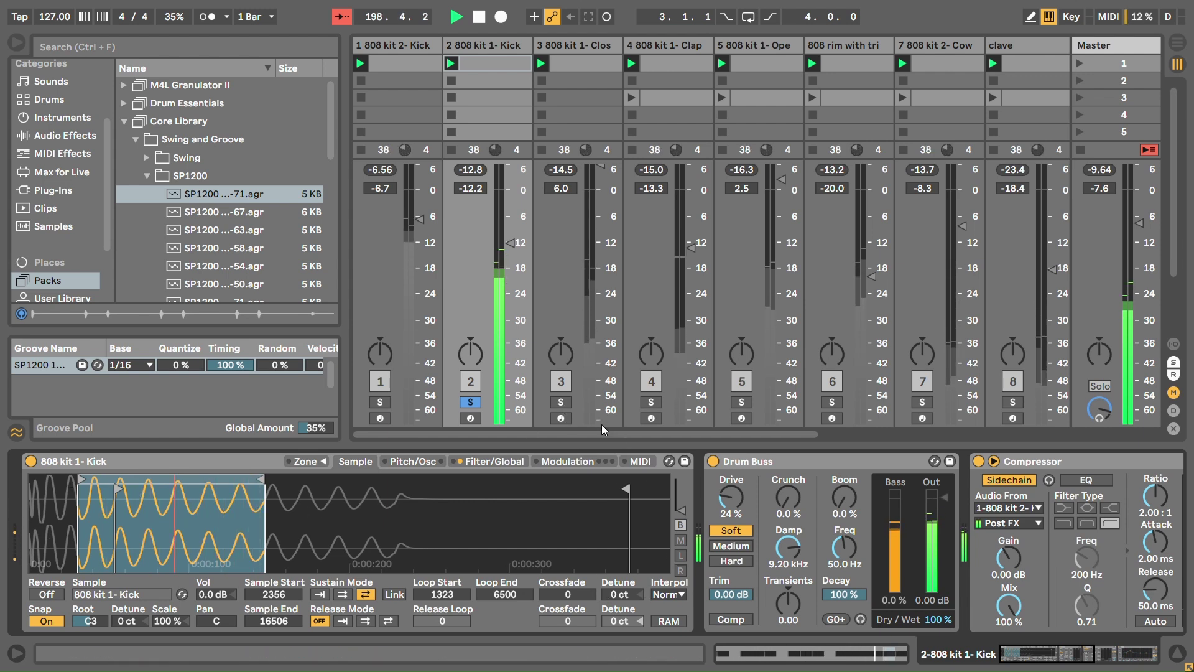
left_click(564, 401)
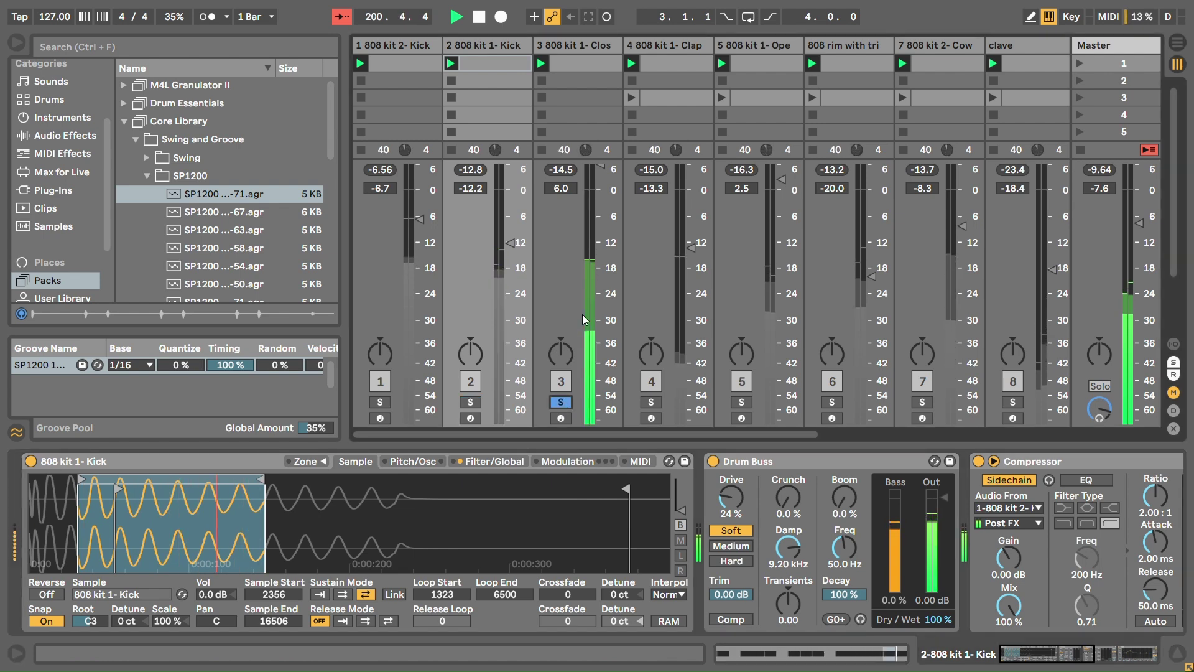
left_click(590, 46)
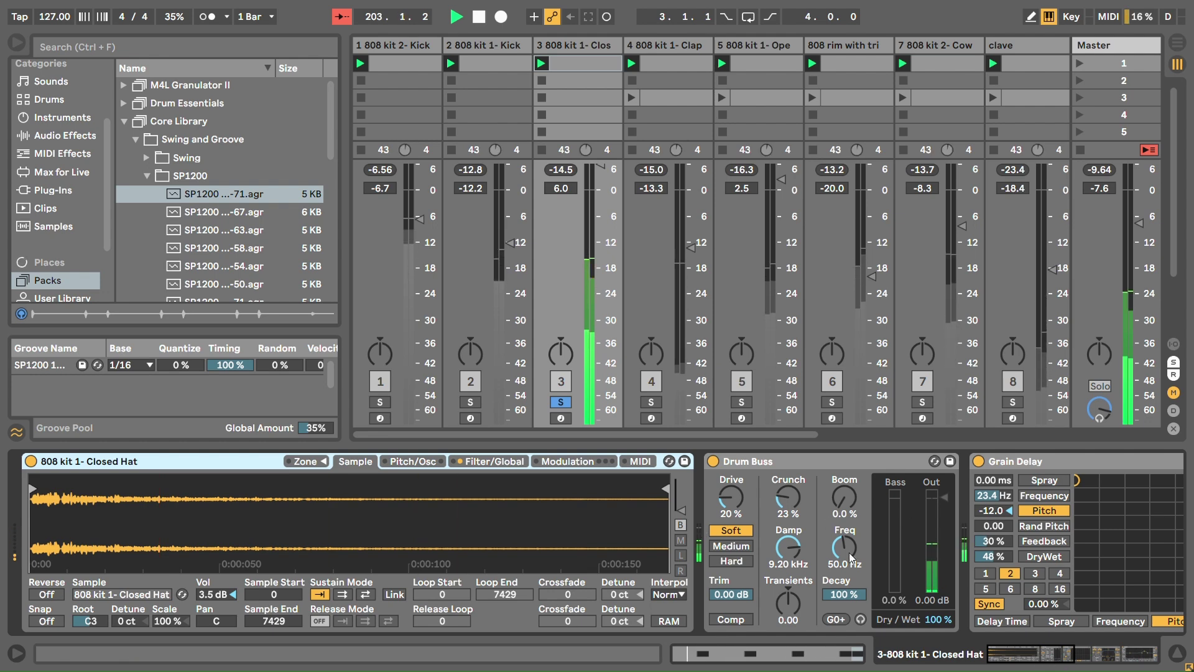
Turn off the closed hat's Delay, briefly bypassing Grain Delay to compare, then re-enabling it
left_click(797, 550)
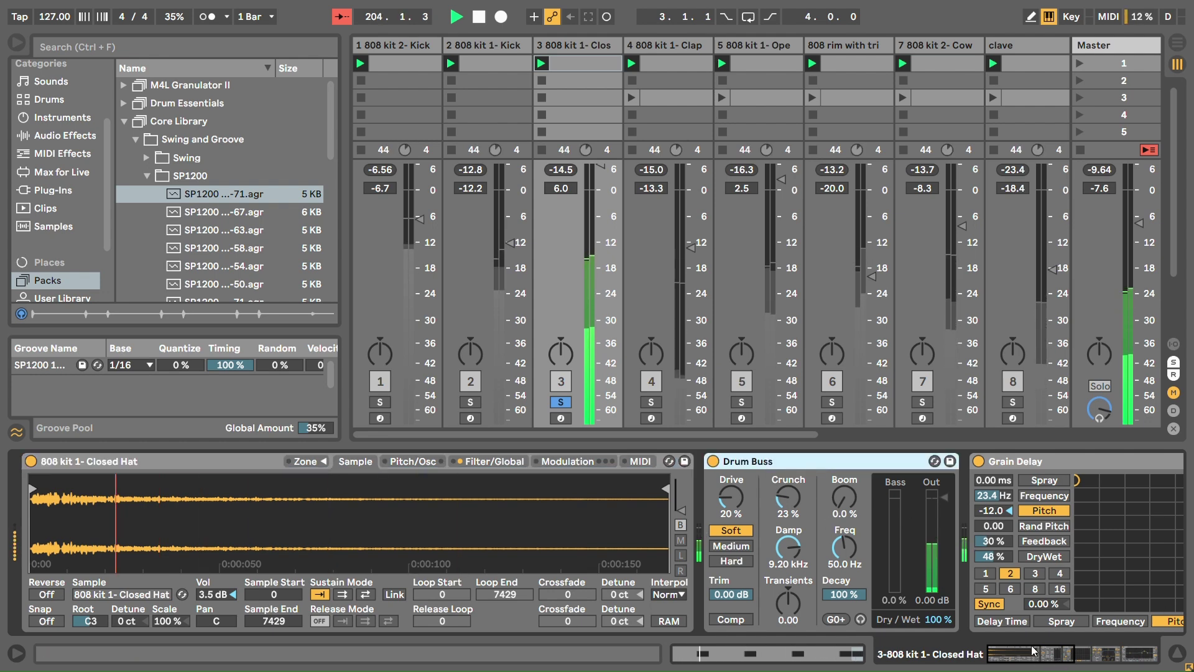
scroll(871, 559, "right", 5)
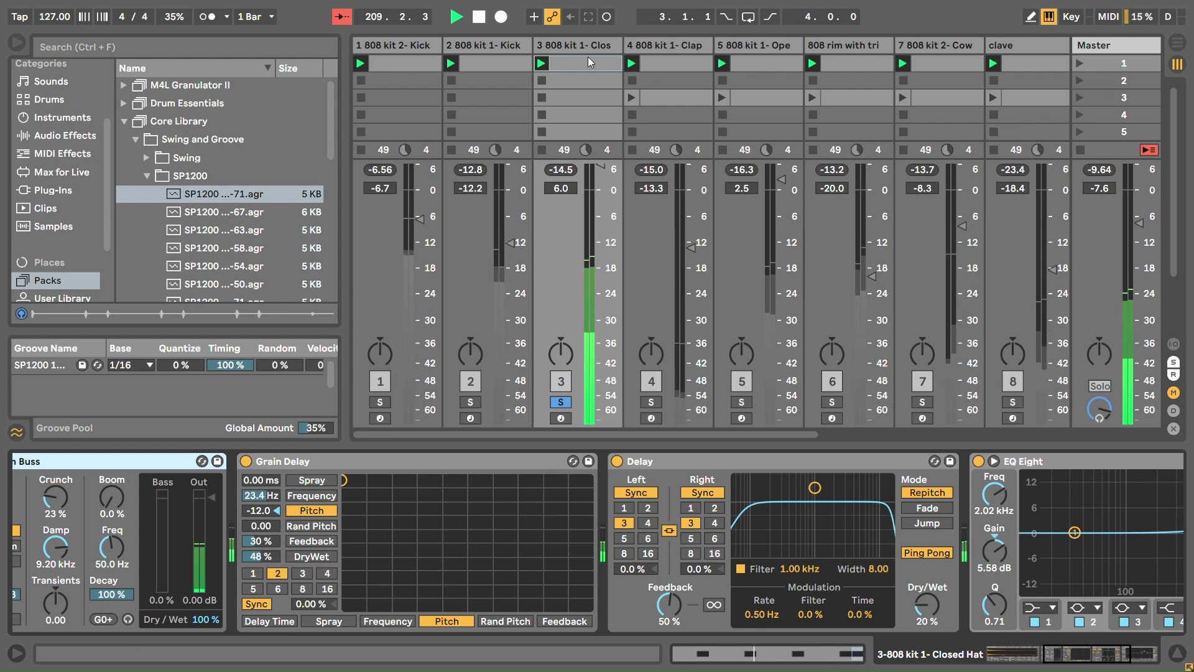
left_click(611, 96)
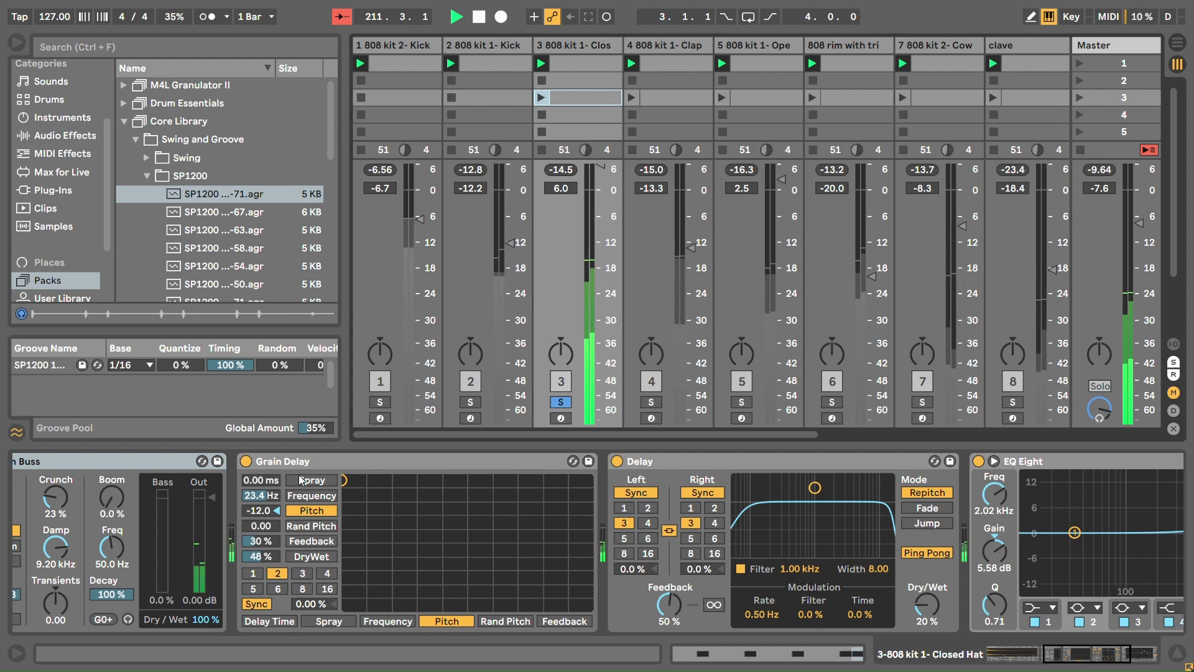
left_click(616, 460)
left_click(246, 461)
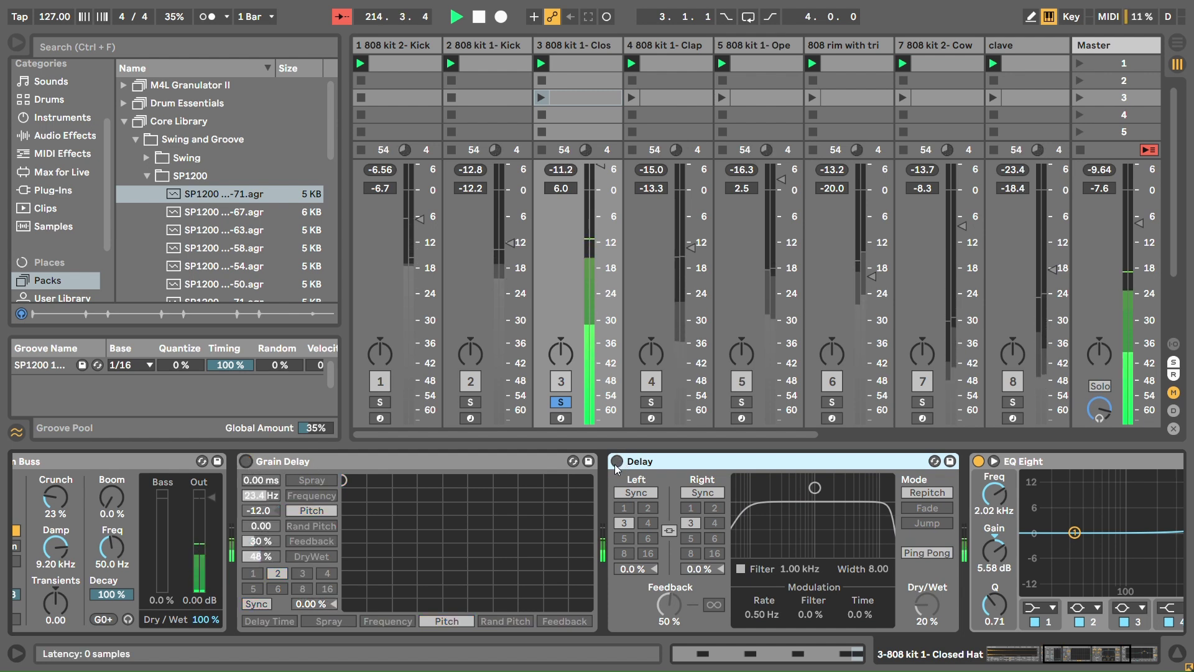
left_click(246, 461)
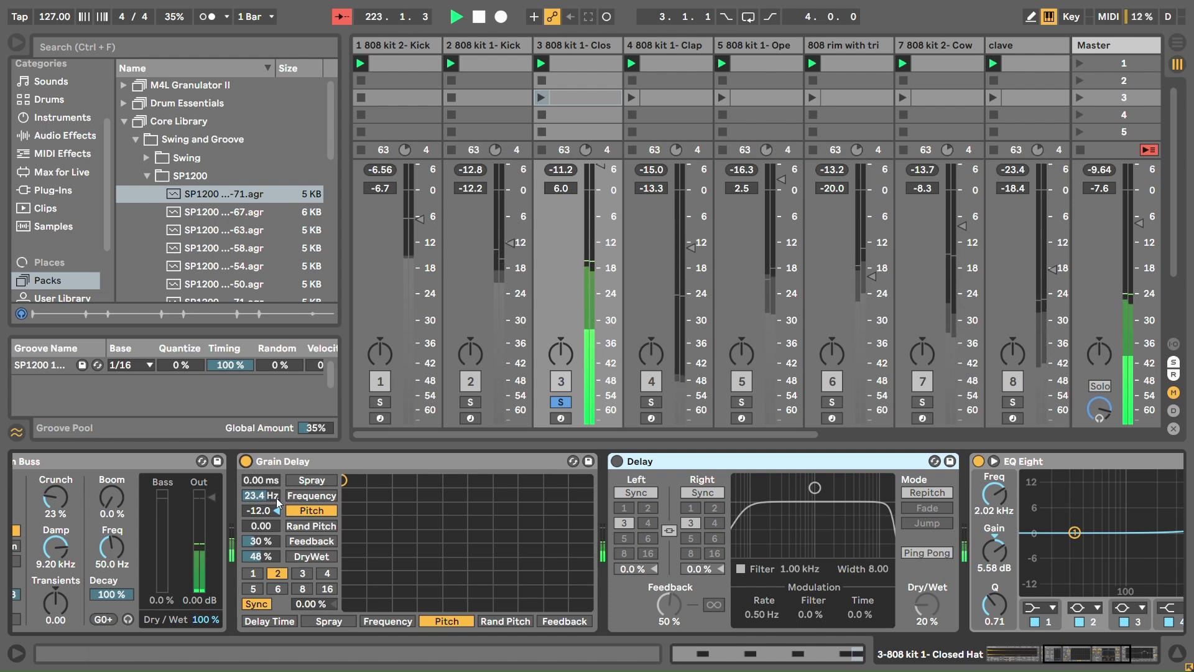
Retune the closed hat Grain Delay to 33.9 Hz with grain pitch -24.2, rechecking it soloed
left_click_drag(261, 541, 261, 500)
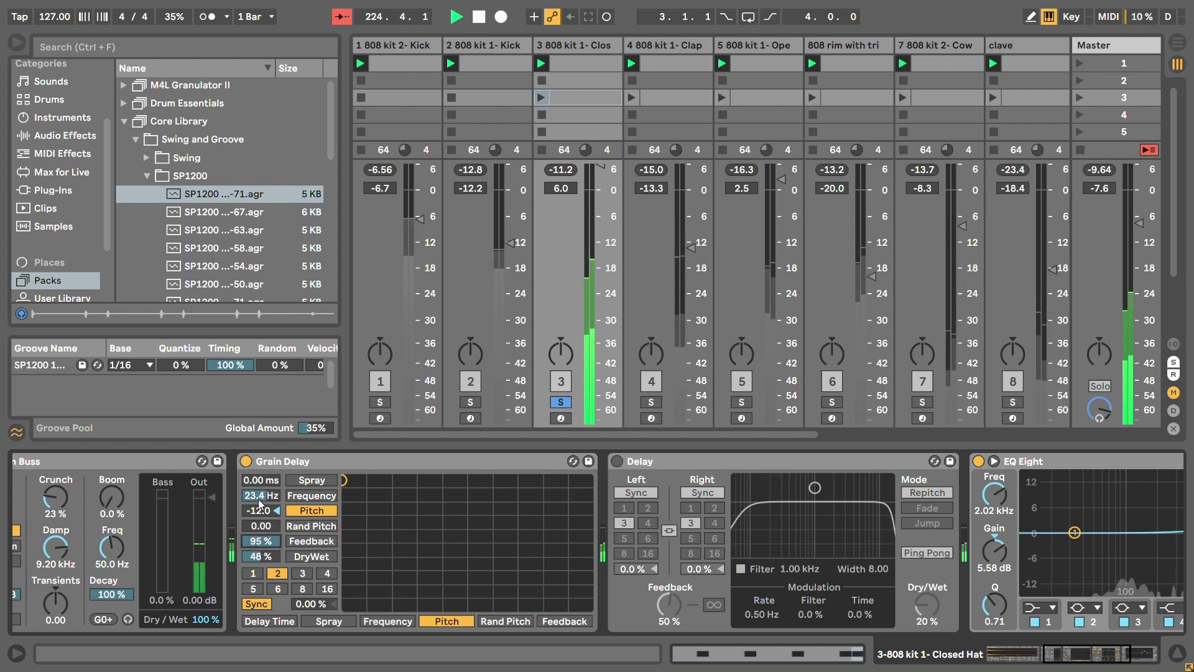
left_click_drag(267, 513, 262, 460)
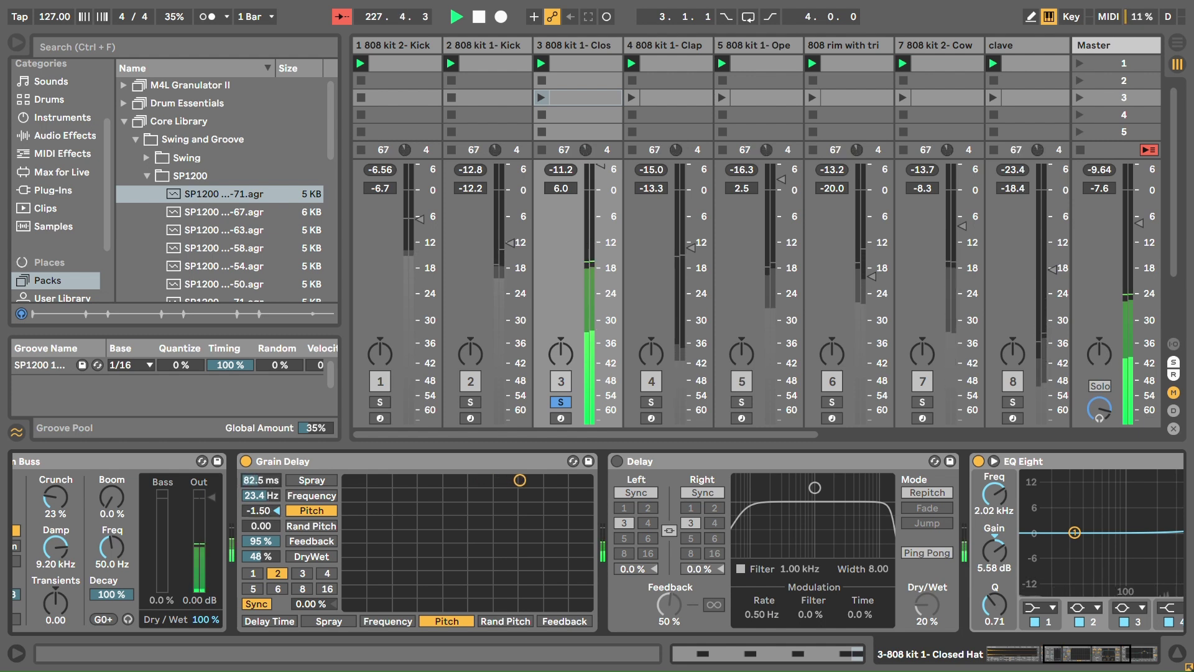
left_click(563, 403)
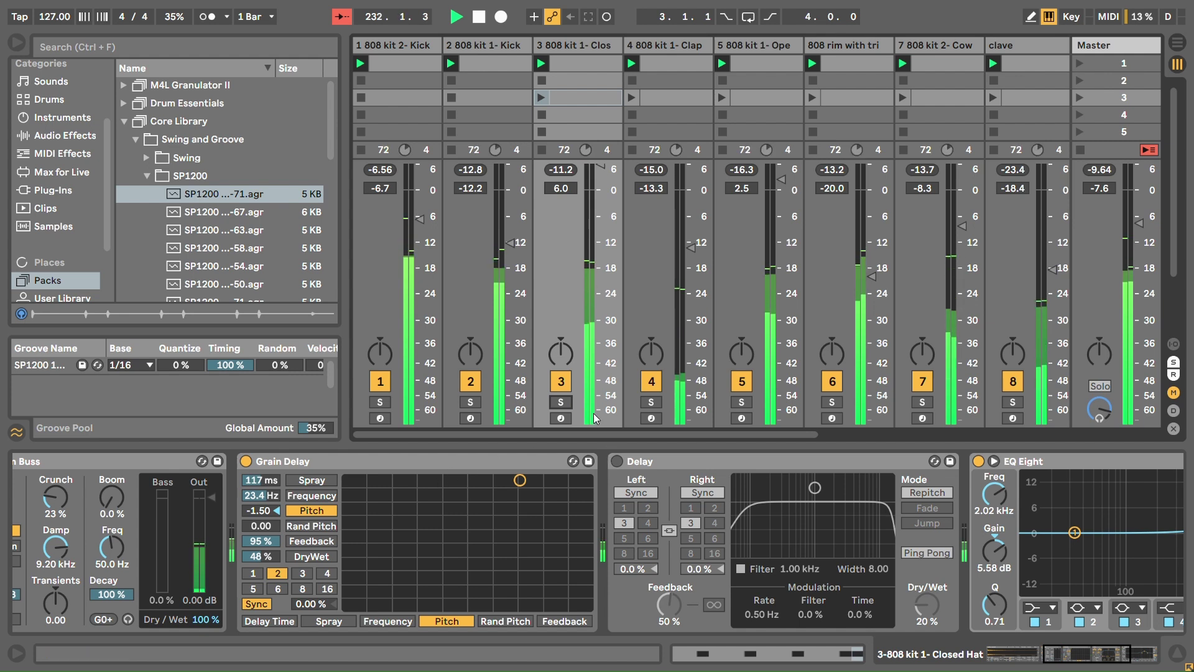
left_click(562, 403)
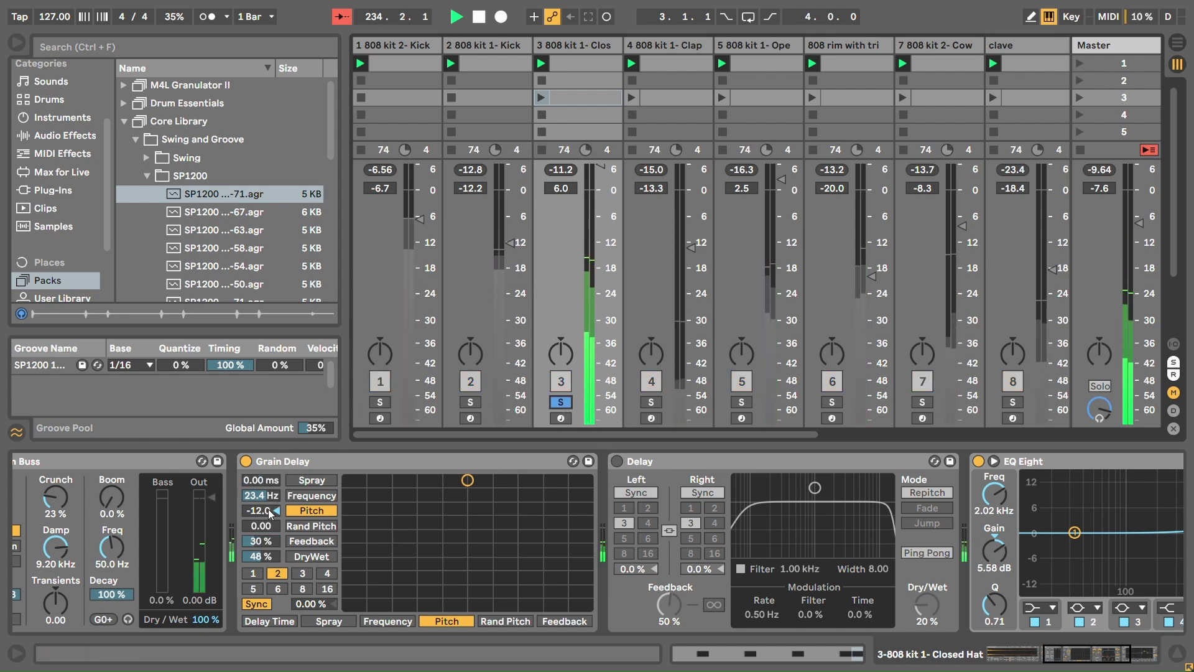
left_click_drag(269, 510, 236, 509)
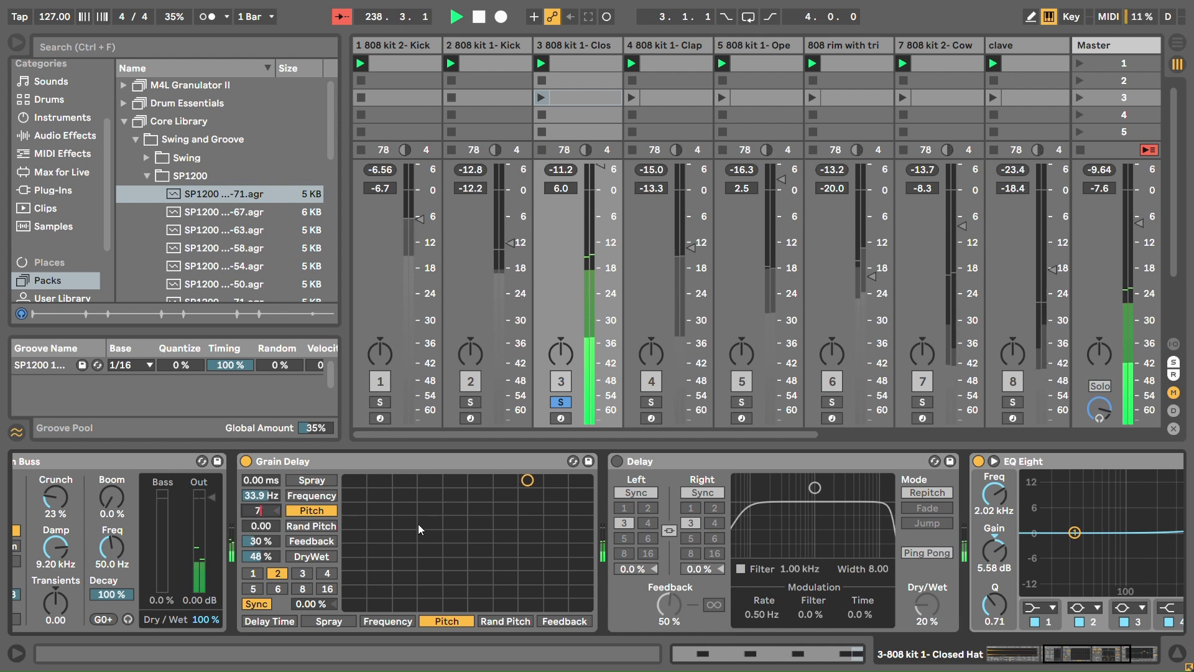
left_click(406, 553)
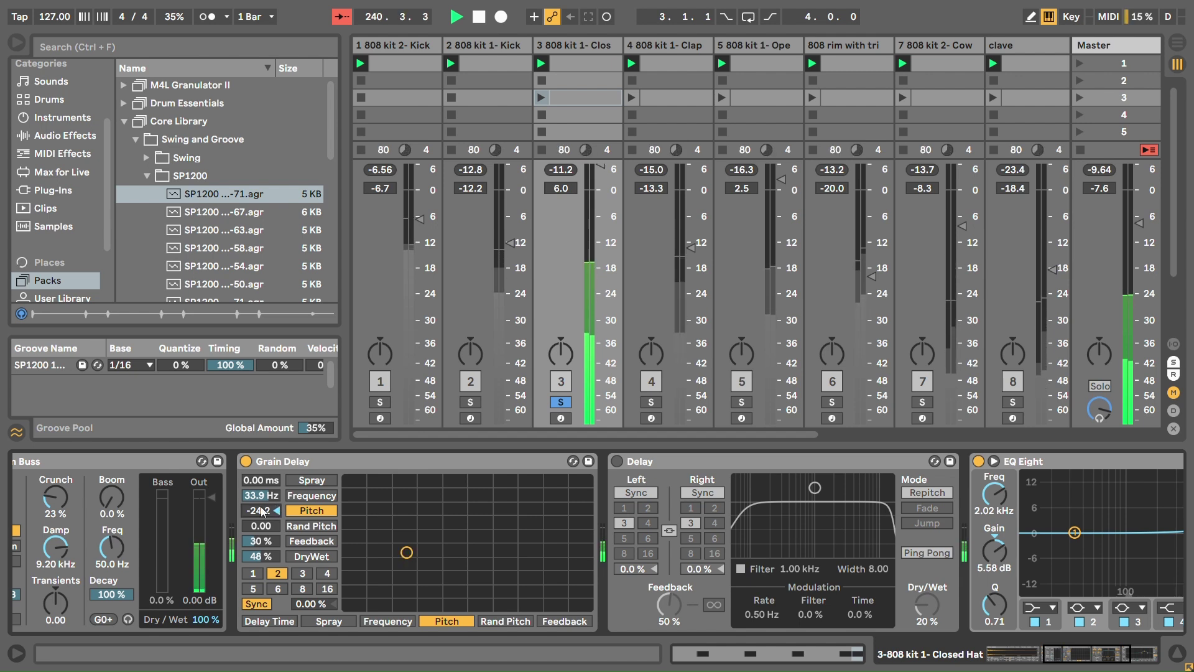
Reset Grain Delay pitch to -12.0 and re-enable Delay with 69% feedback and 20% dry/wet
scroll(262, 511, "up", 5)
scroll(262, 512, "up", 3)
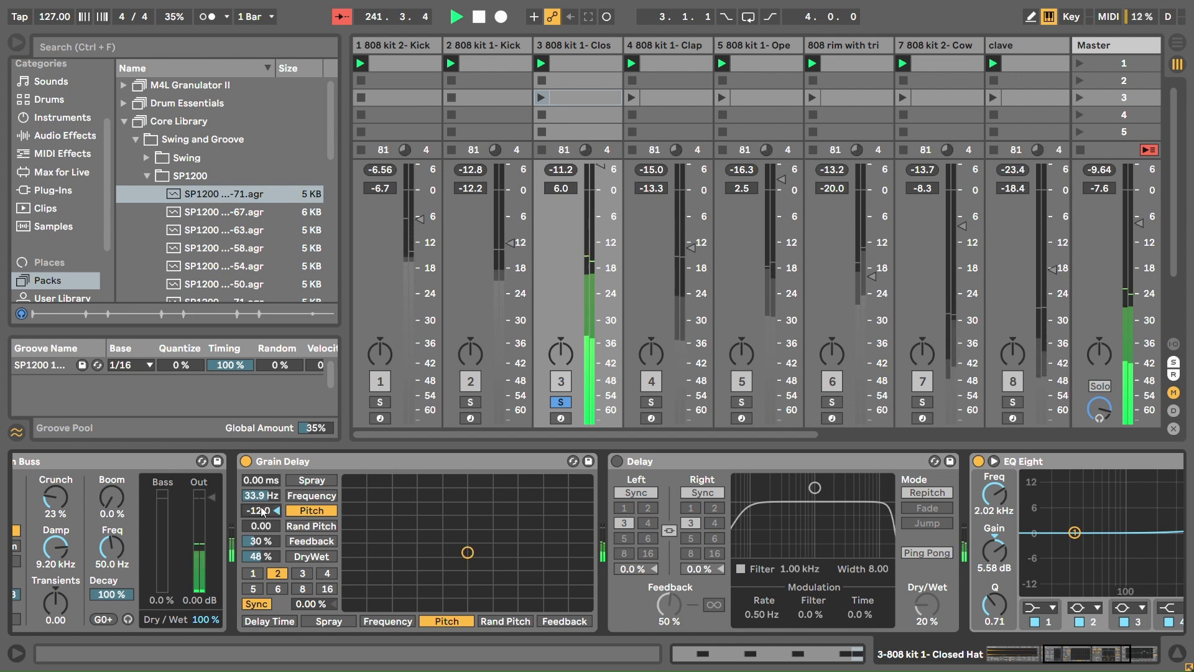
left_click(617, 461)
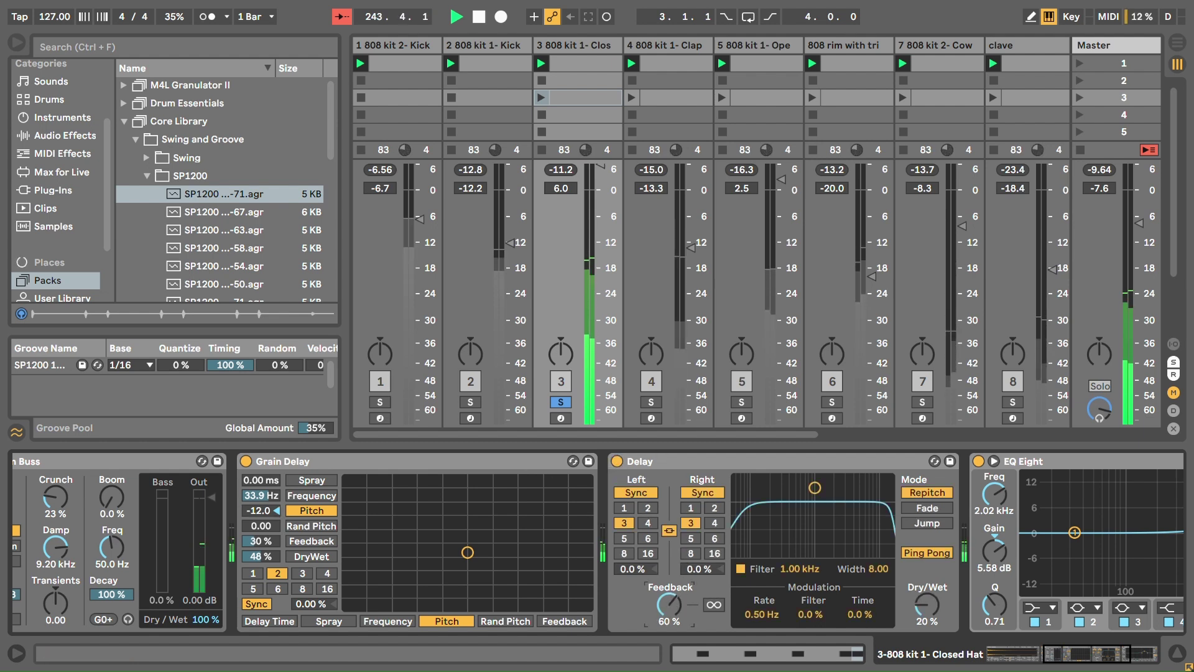
scroll(676, 609, "up", 3)
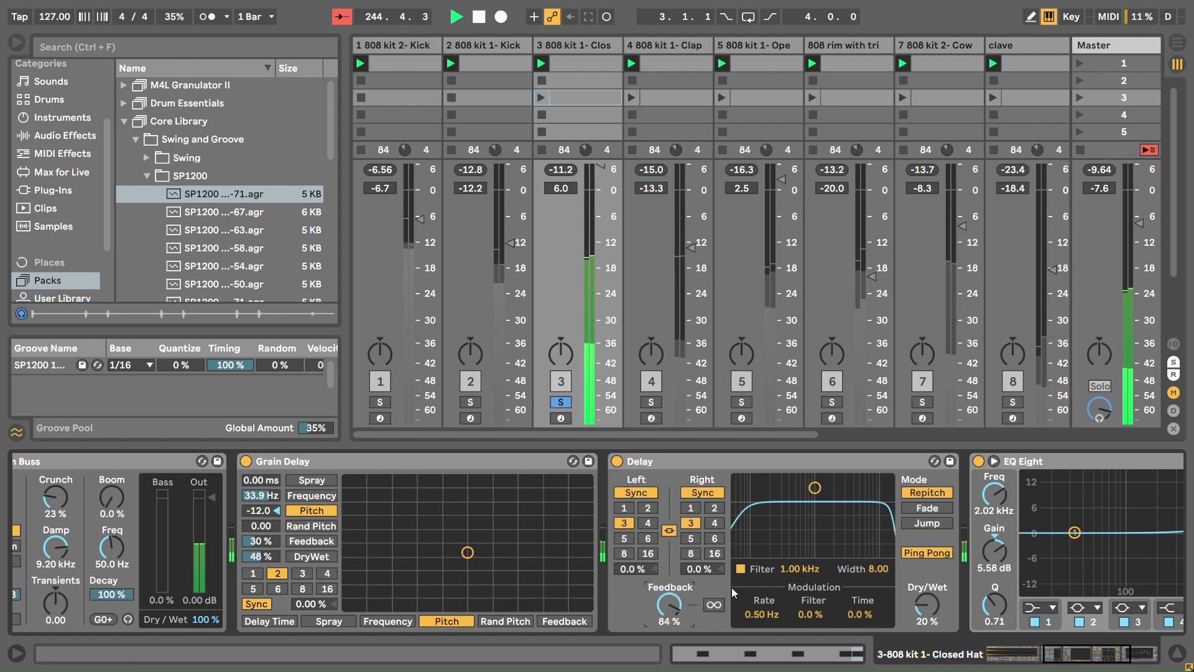
scroll(927, 605, "up", 1)
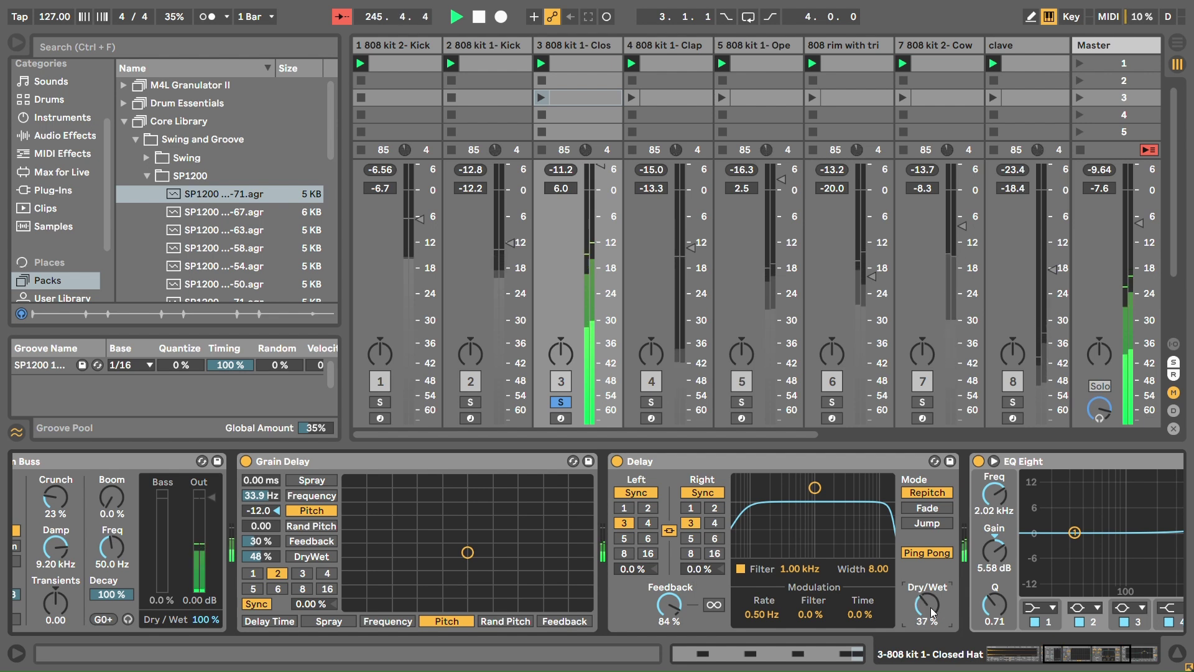
scroll(927, 607, "down", 8)
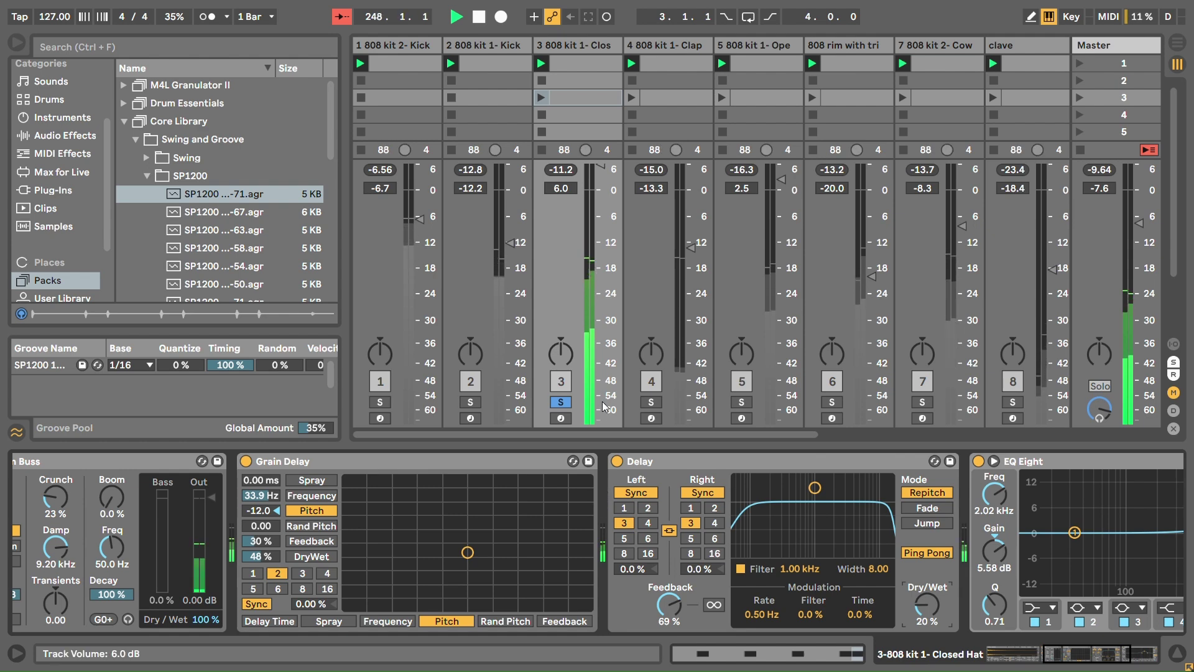
left_click_drag(1053, 655, 1079, 655)
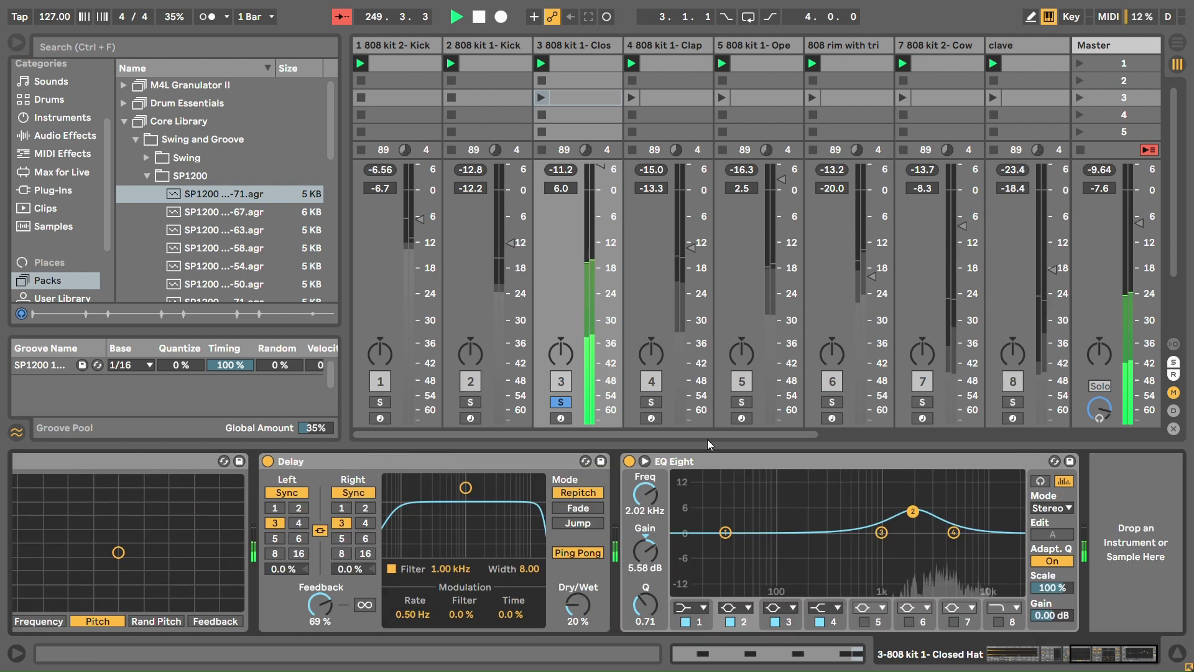
Solo and select the clap track, then select the open hat track and show its clip's notes
left_click(658, 405)
left_click(650, 46)
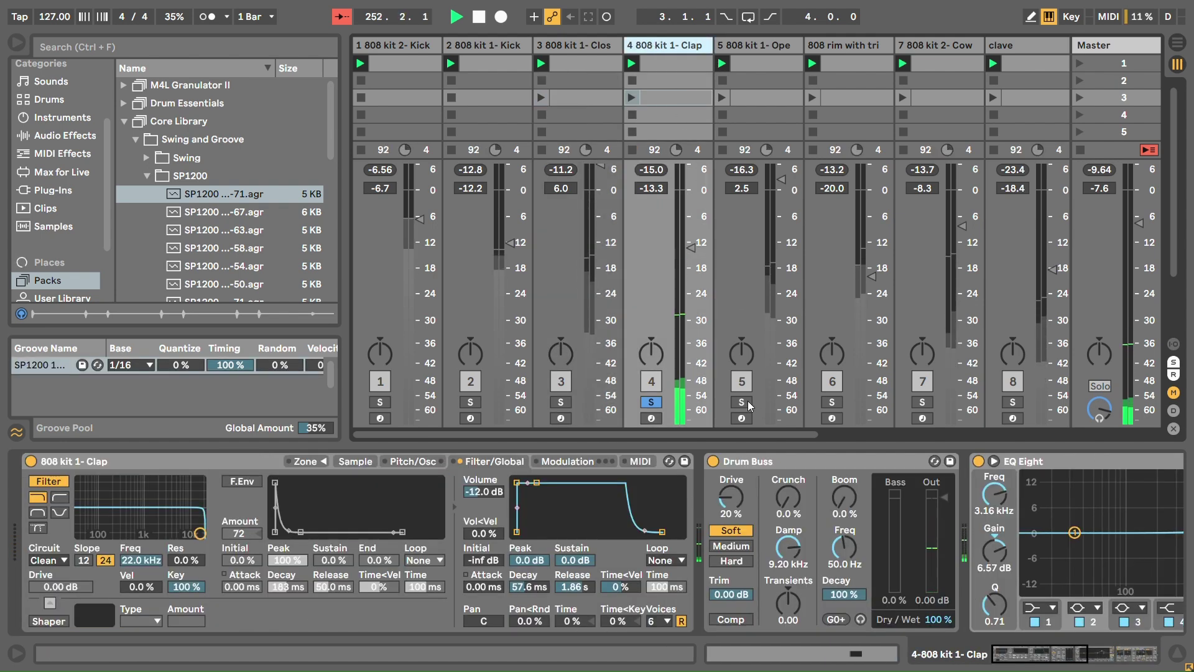
scroll(758, 501, "right", 5)
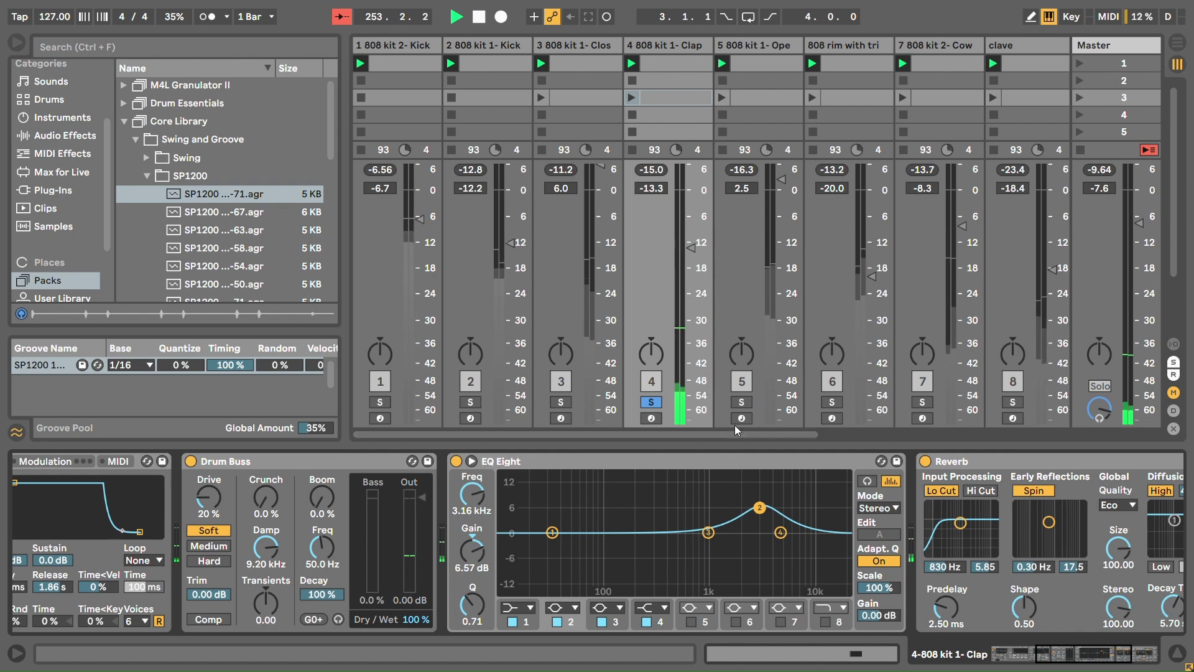
left_click(747, 48)
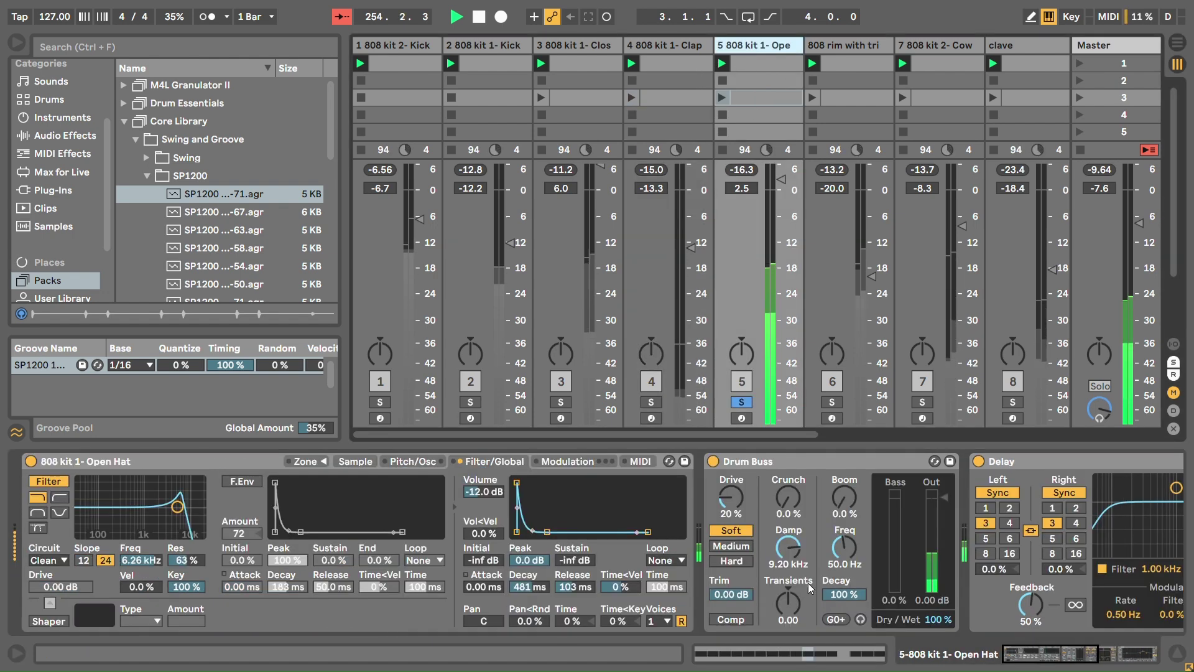
left_click(818, 654)
Copy the short open hat C3 notes to 1.3.2 and about 1.2.1, removing the note at 1.2.3
left_click(759, 63)
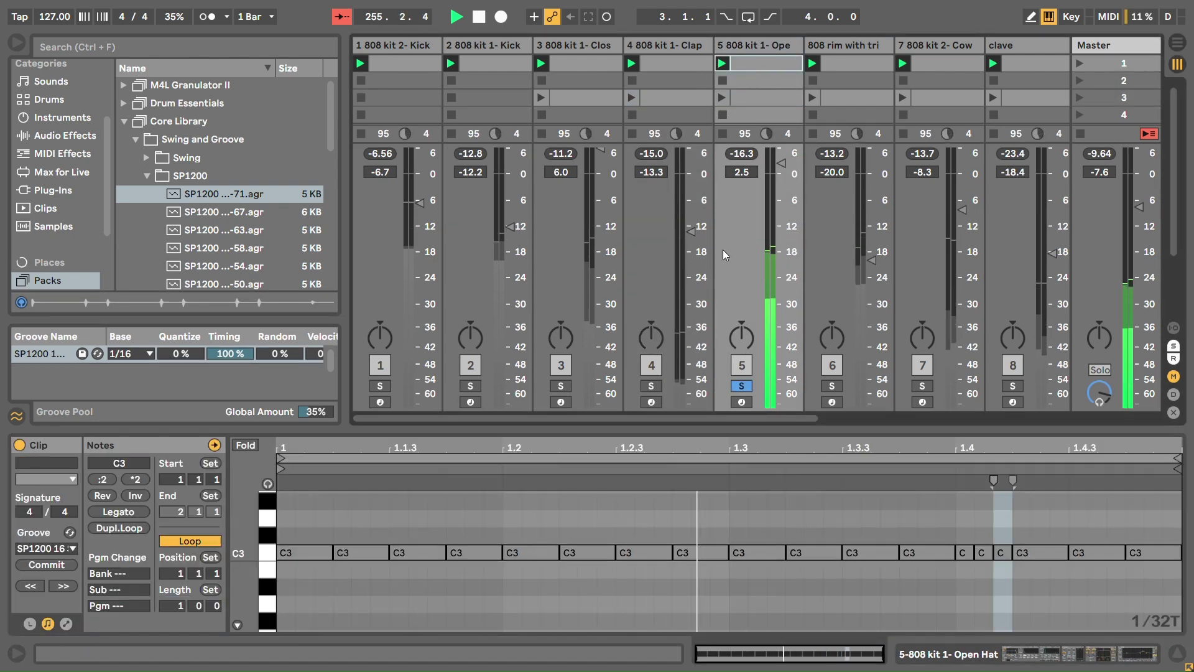
left_click_drag(341, 555, 440, 544)
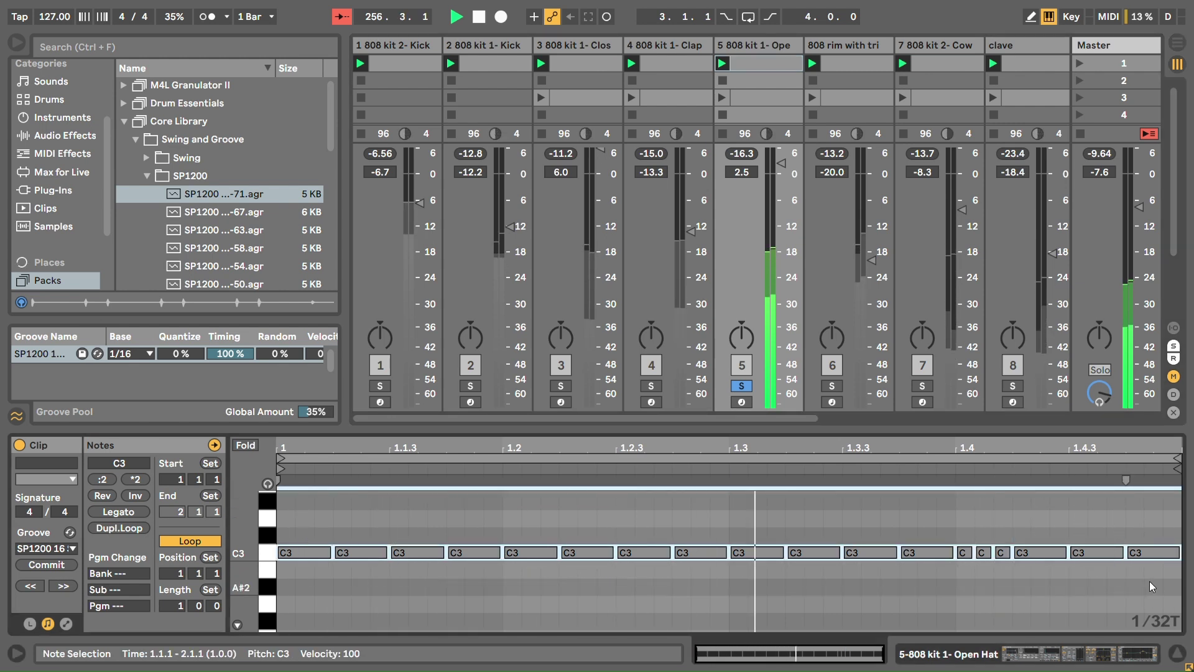
left_click(1014, 495)
left_click_drag(957, 535, 628, 553)
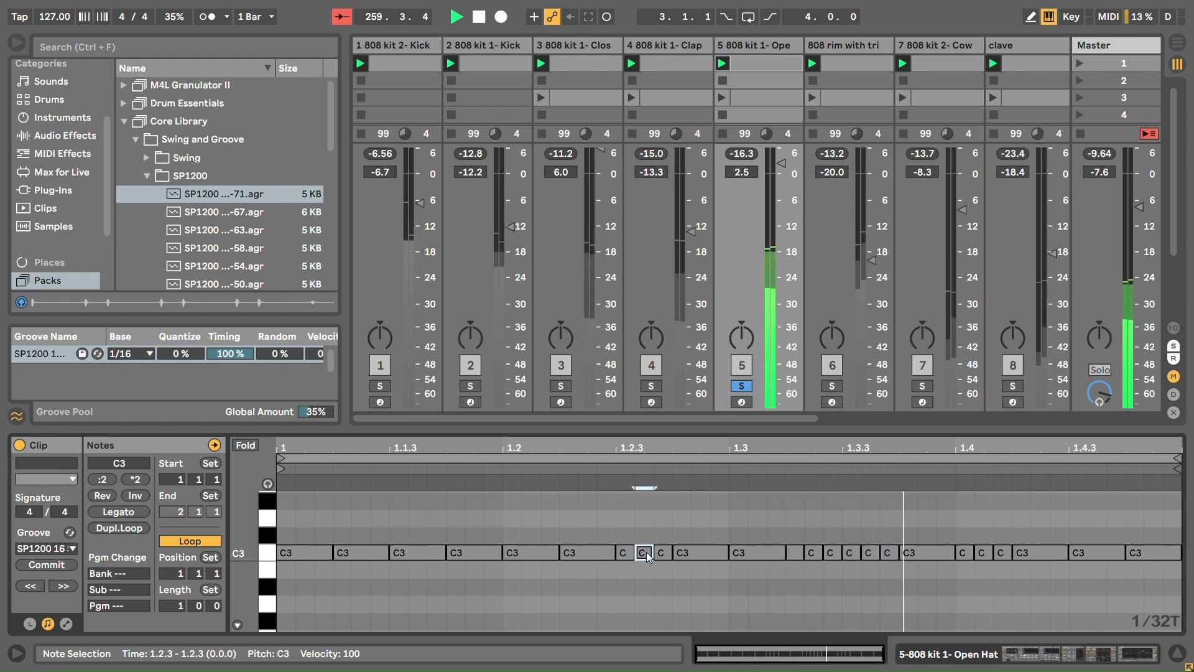
double_click(645, 551)
left_click_drag(622, 556, 547, 556)
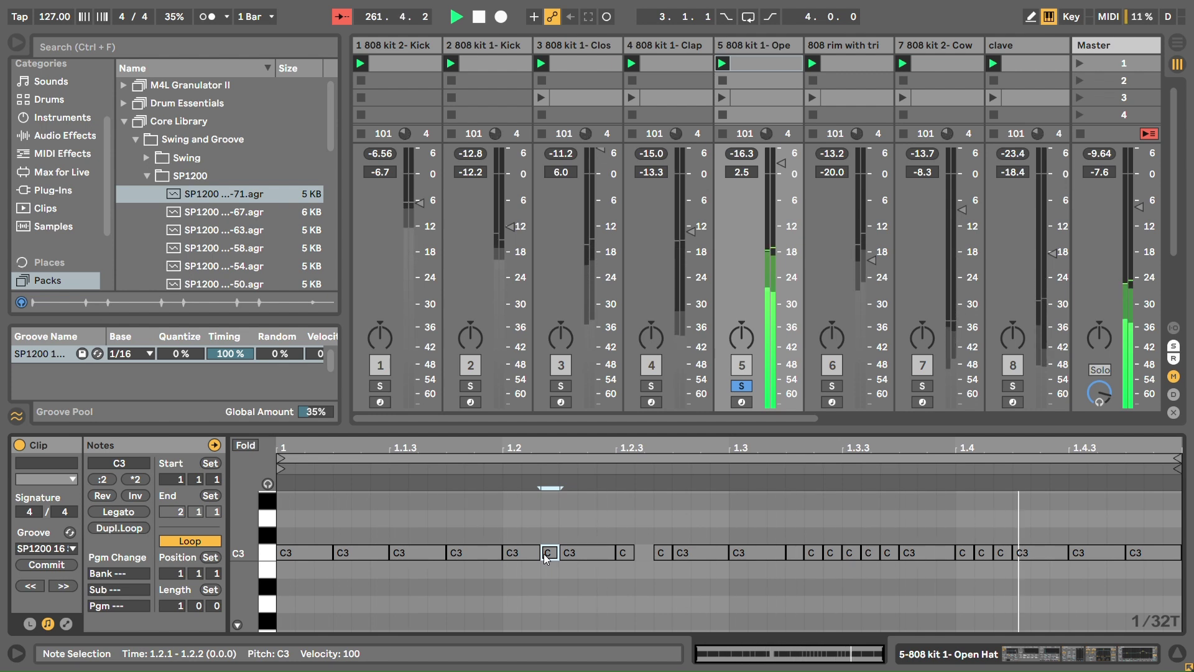
left_click_drag(545, 555, 526, 555)
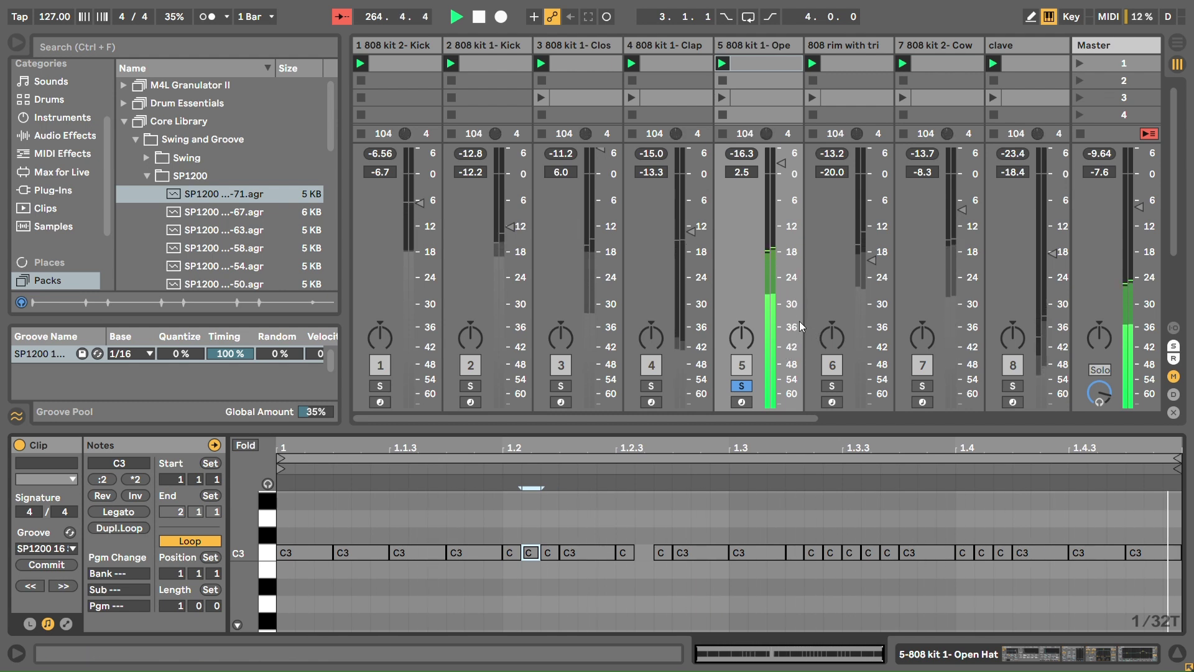
Solo the rim track and bring its clave Sampler into view
left_click(851, 63)
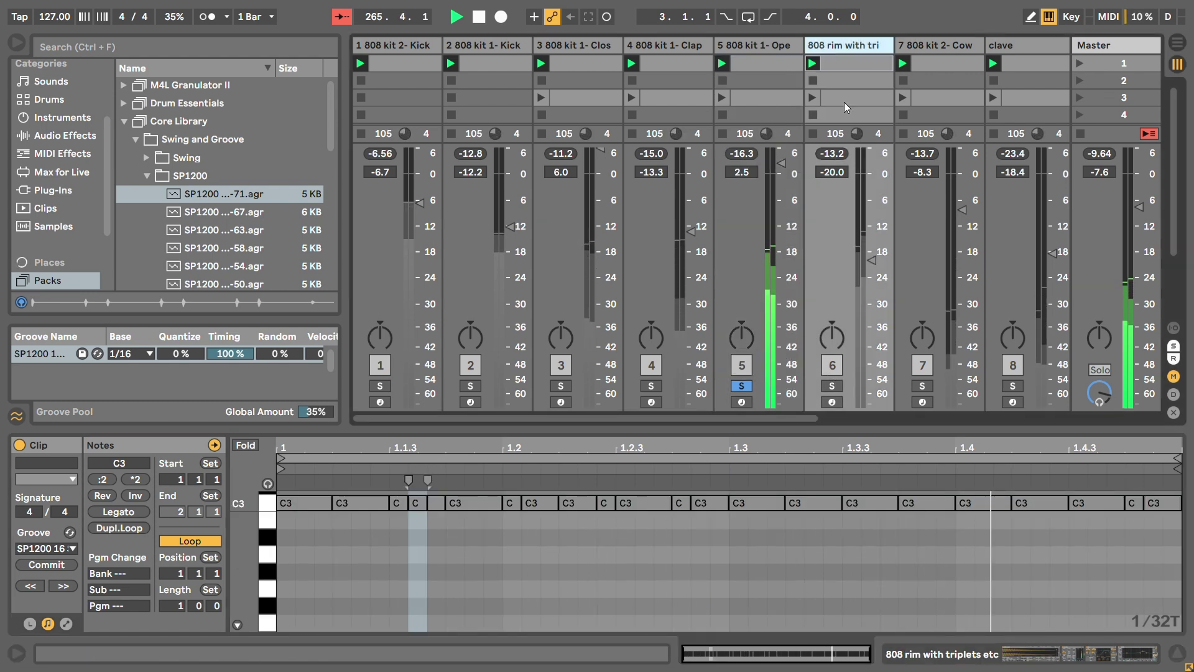
left_click(831, 386)
left_click(1036, 659)
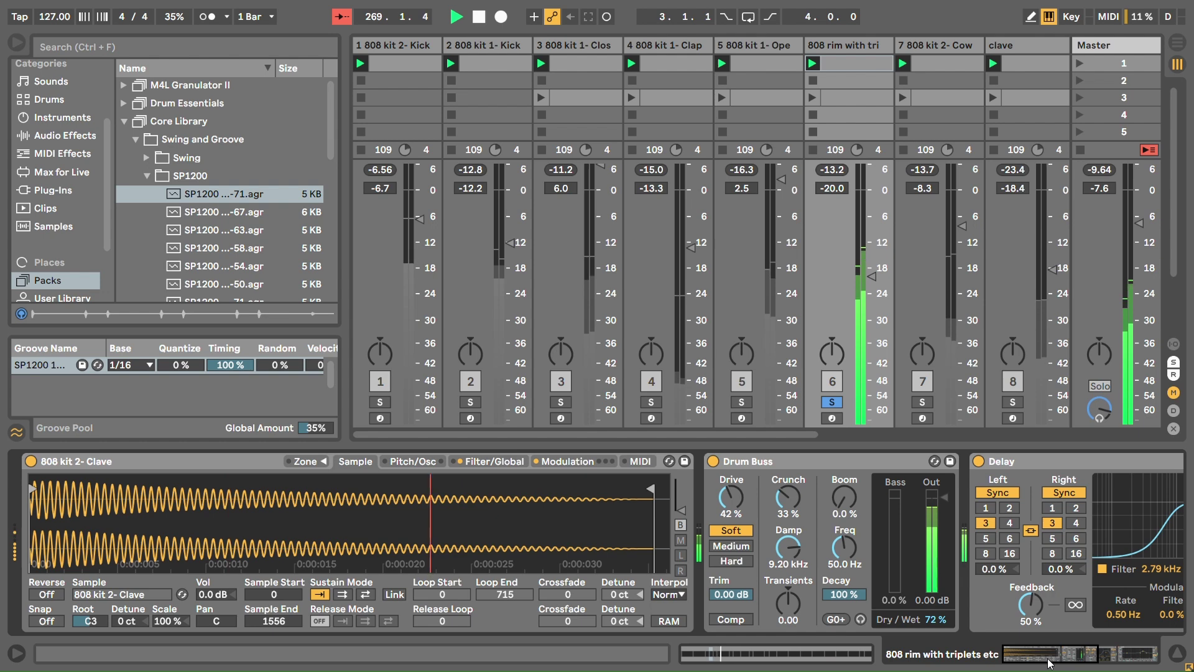
left_click_drag(1060, 664, 938, 659)
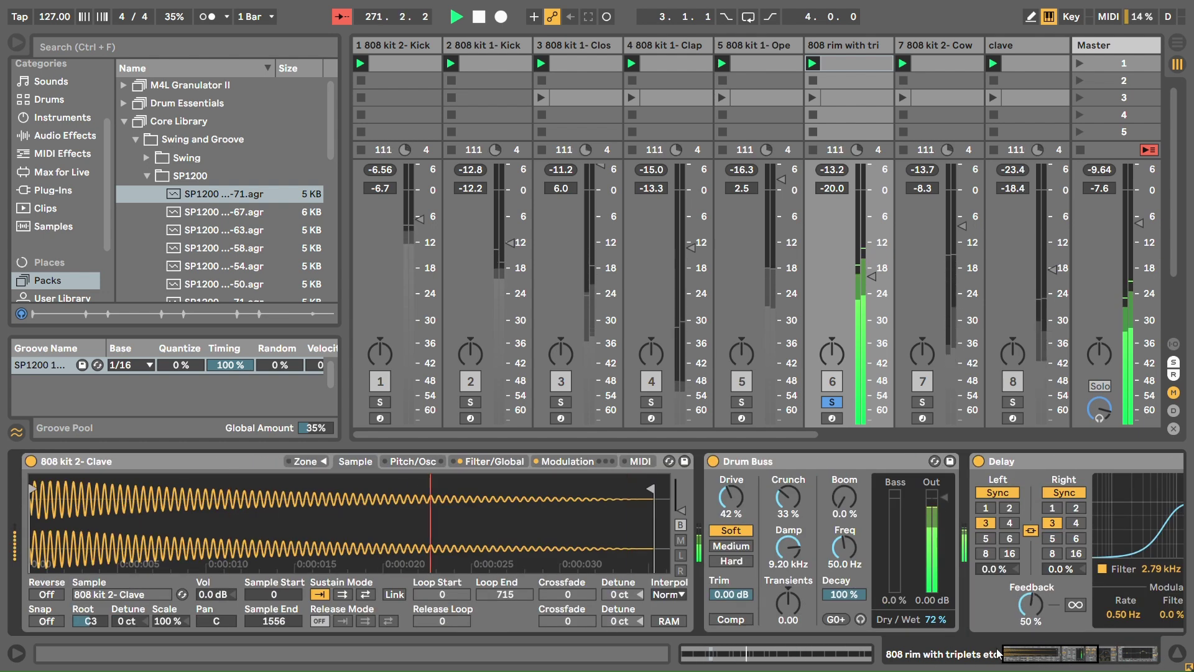
Switch off the clave Sampler's aux envelope and stretch the C3 note at 1.4.2 to the clip end
left_click(568, 461)
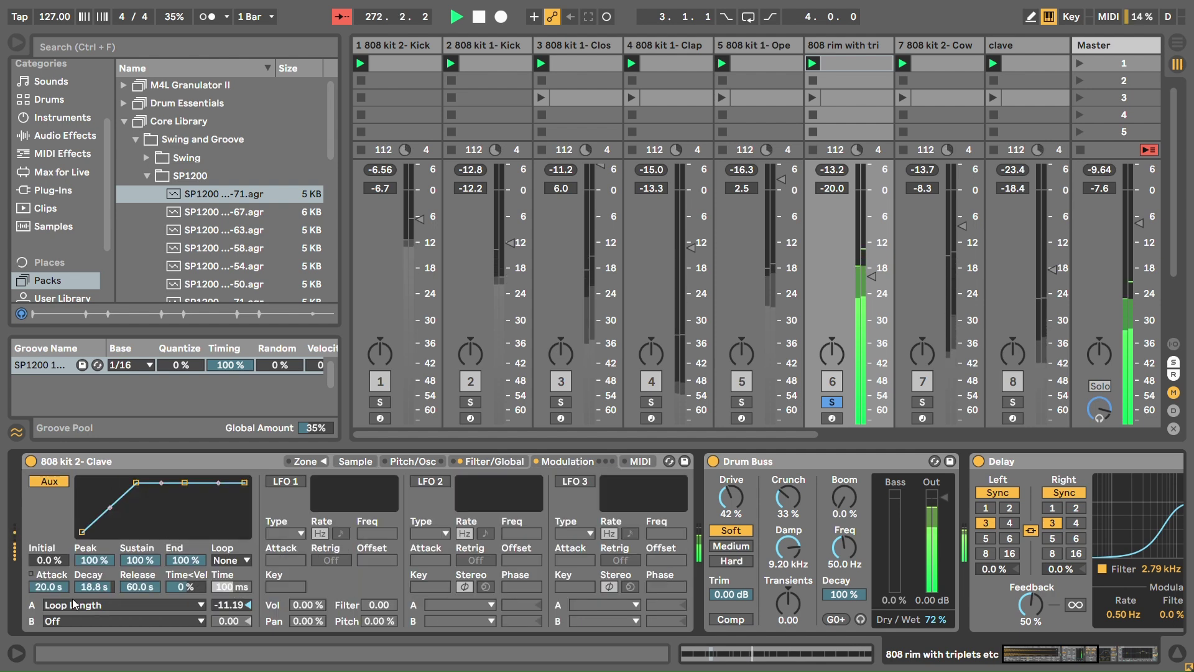
left_click(46, 482)
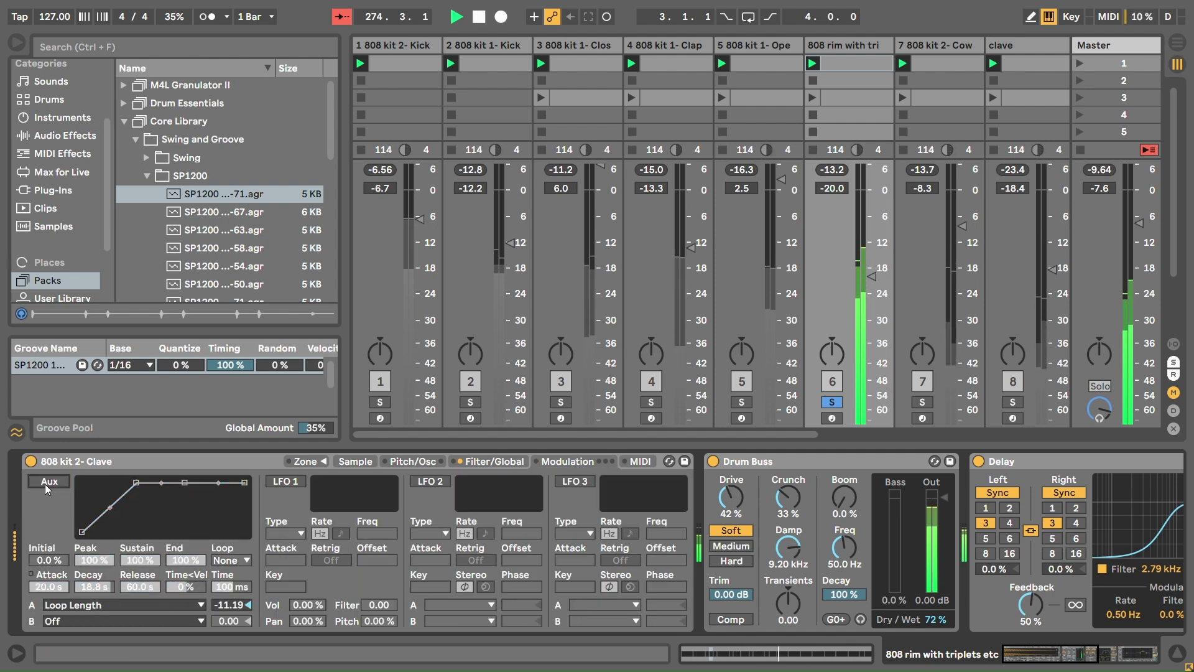
left_click(935, 654)
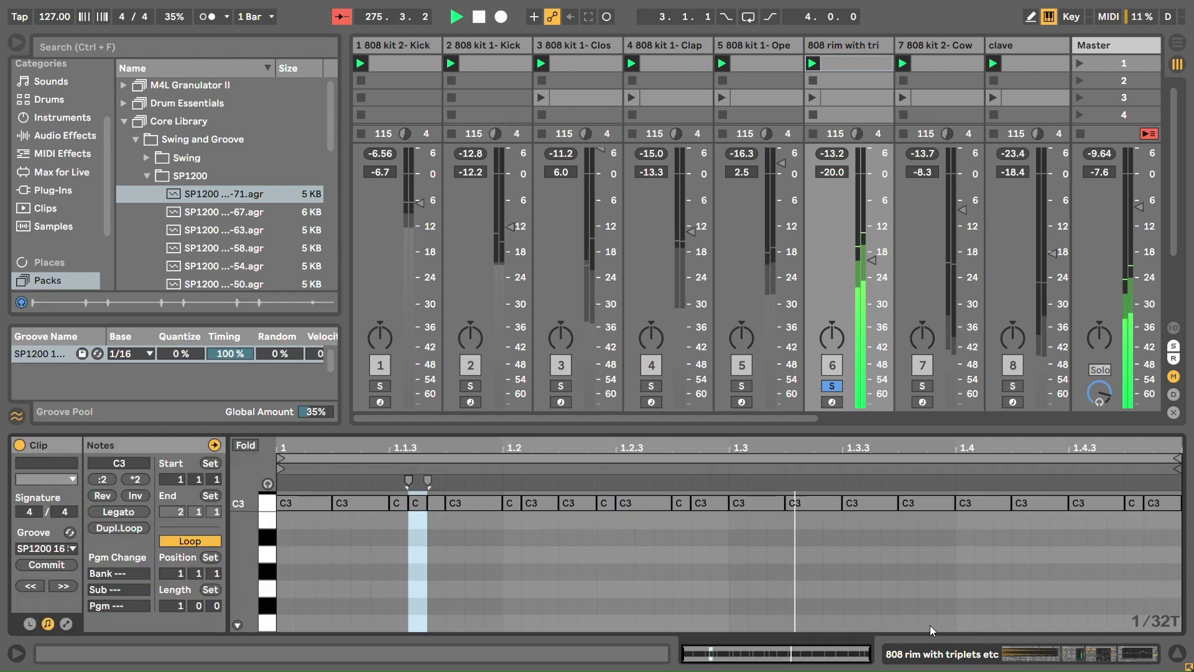
left_click_drag(1071, 503, 1180, 504)
Shorten the clave by moving Sample End back to 607 and turn the aux envelope off
left_click(956, 651)
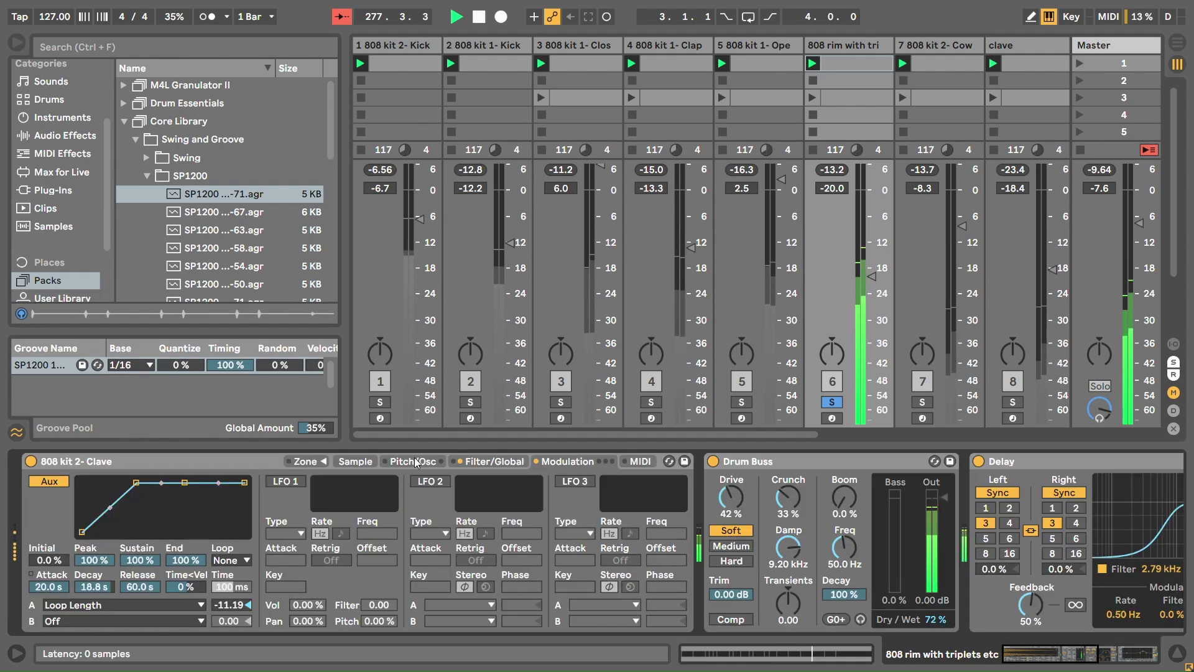
left_click(355, 461)
left_click_drag(659, 490, 272, 490)
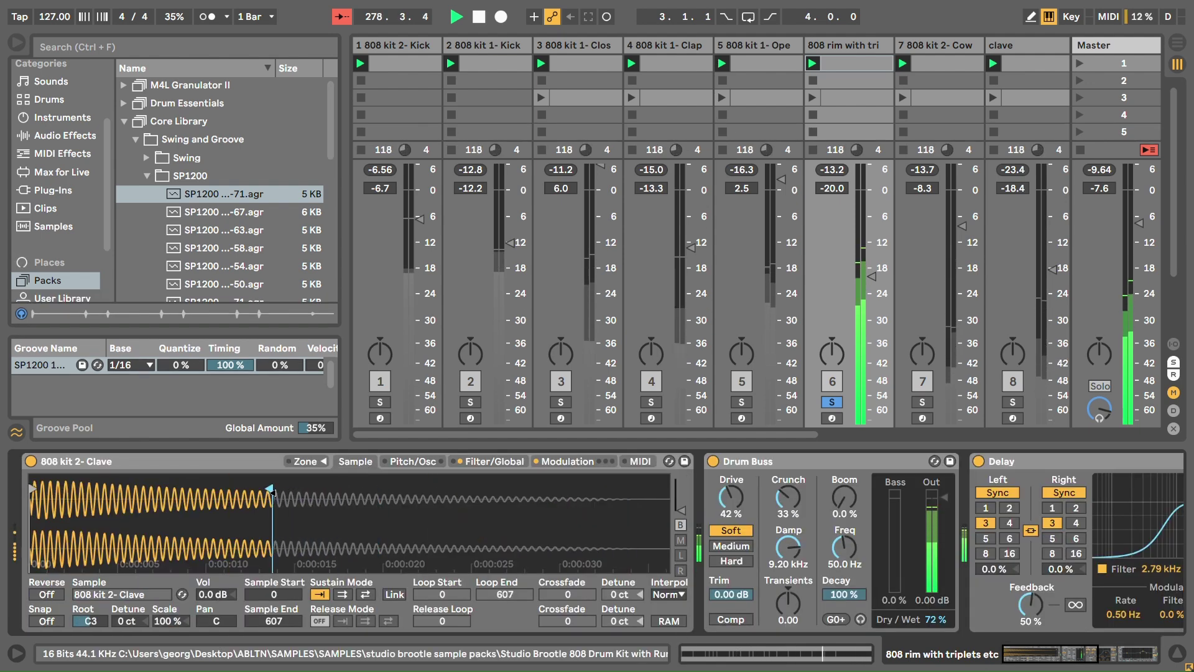
left_click(598, 463)
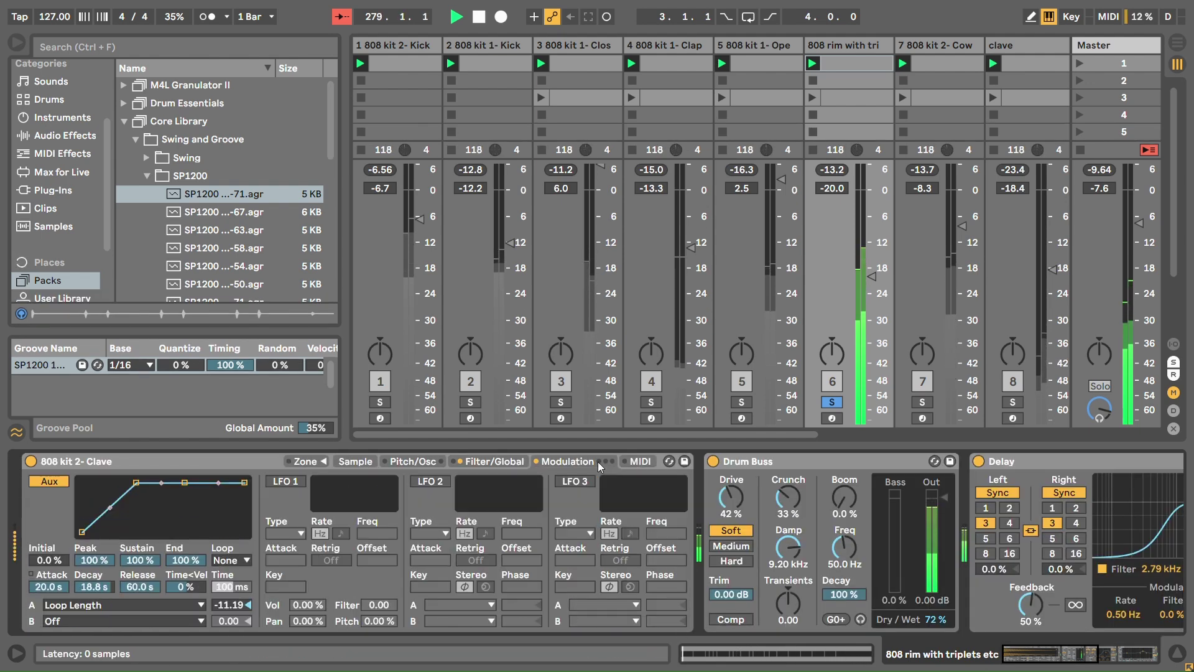
left_click(61, 483)
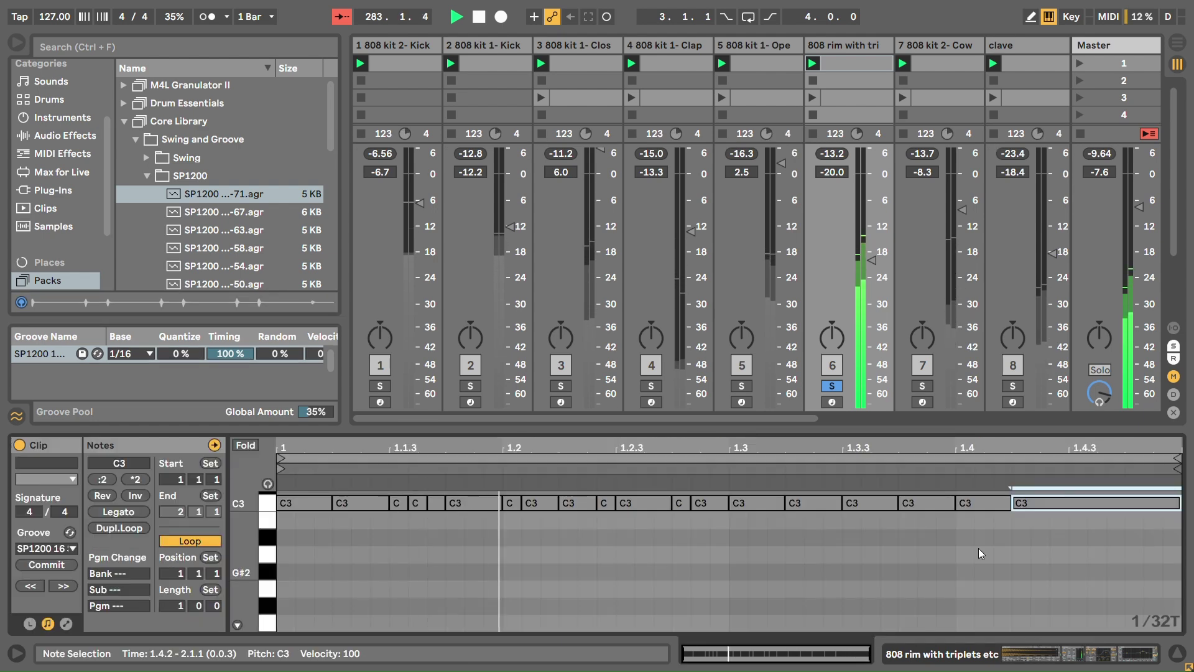
left_click(991, 646)
left_click(991, 645)
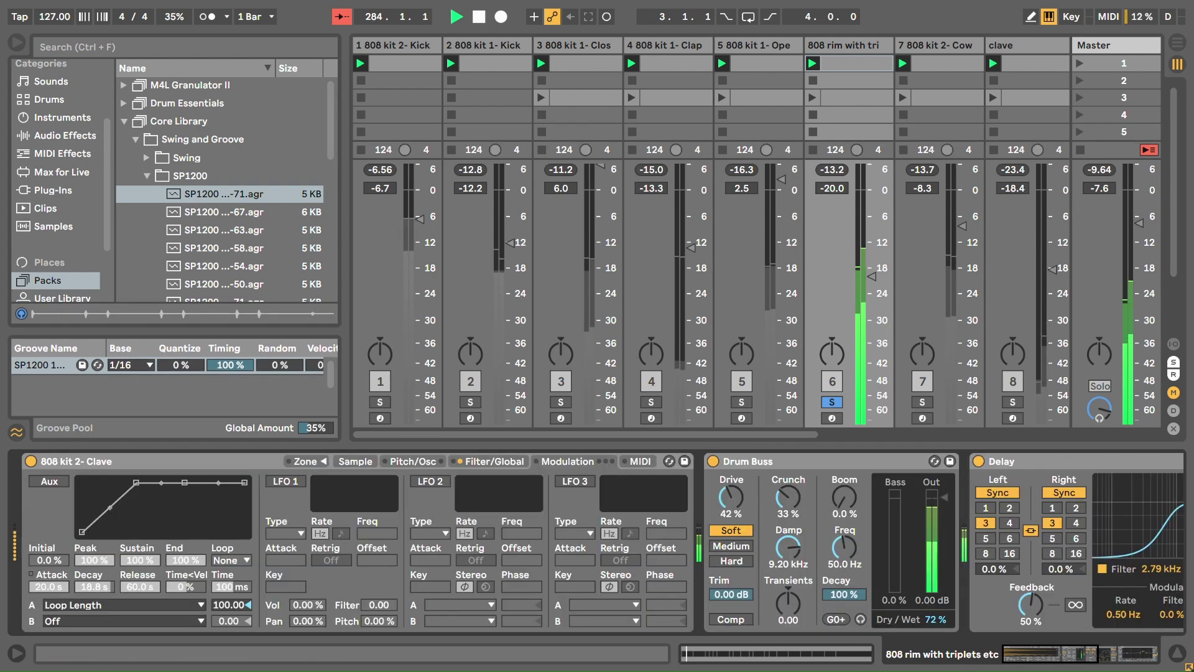
left_click(494, 461)
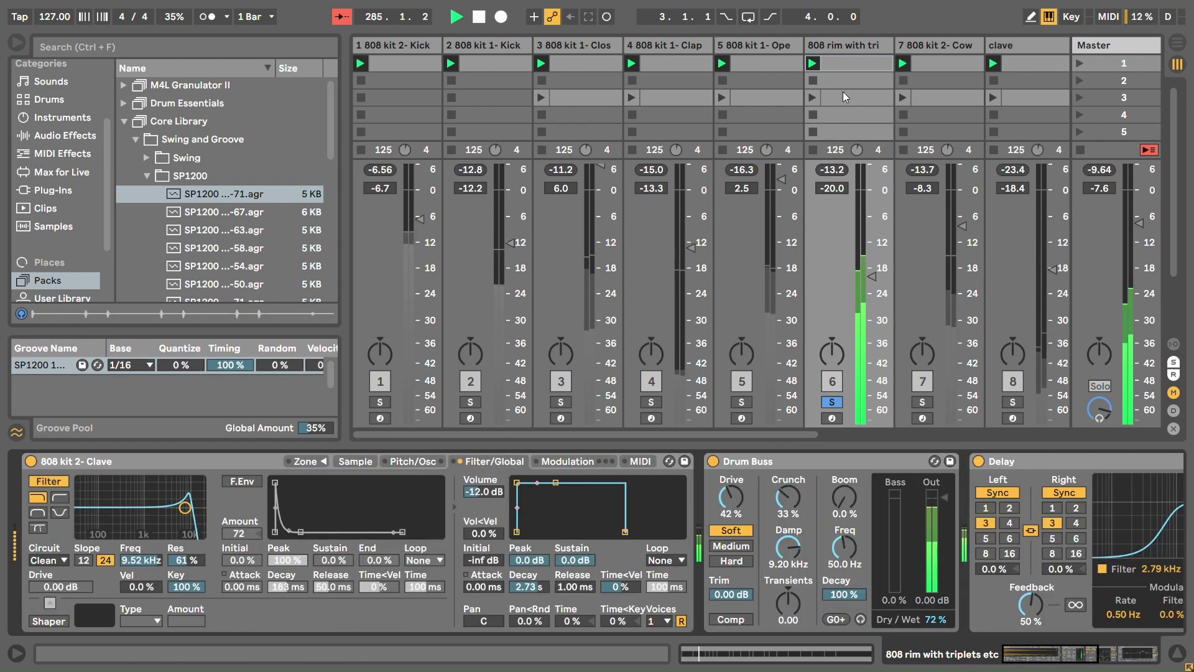
Copy the rim notes from 1.2.2–1.3.1 onto 1.4.2 and solo the kick alongside the rim
double_click(838, 66)
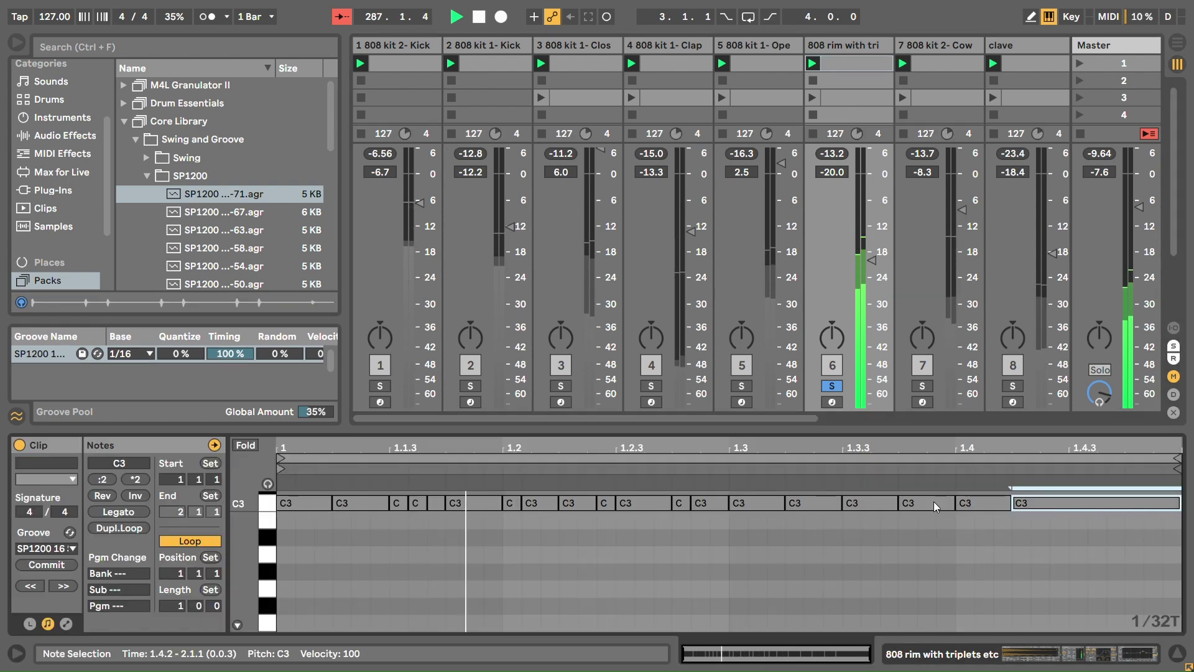
key("alt+Left")
left_click_drag(731, 538, 1045, 512)
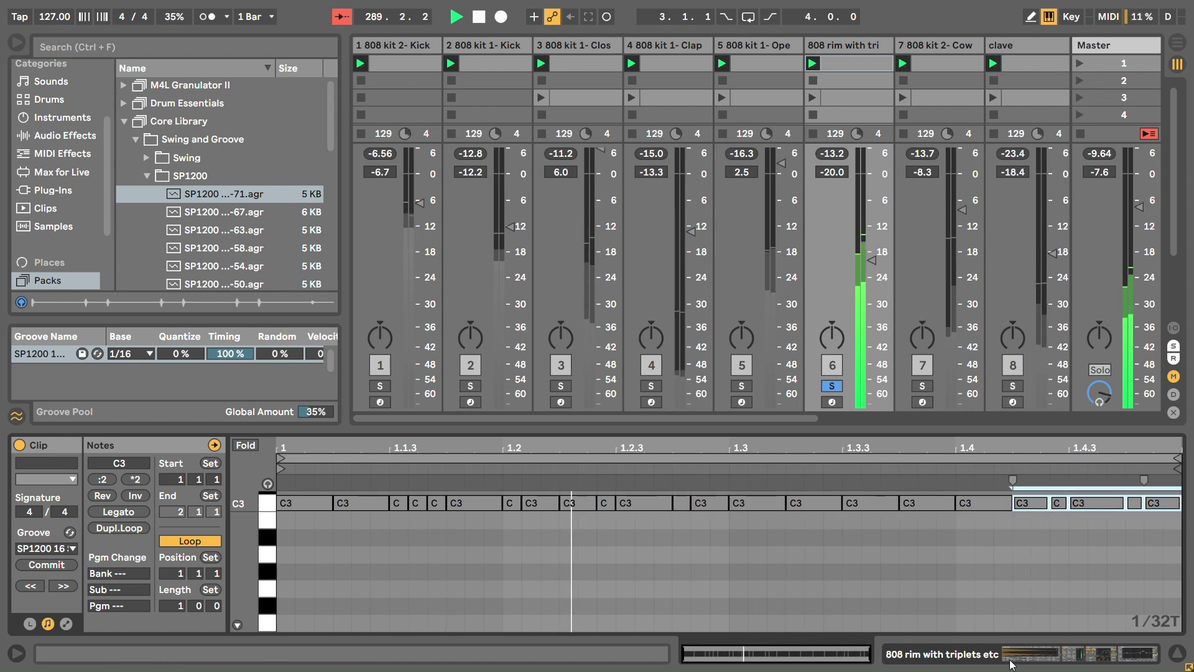
left_click(380, 385, "ctrl")
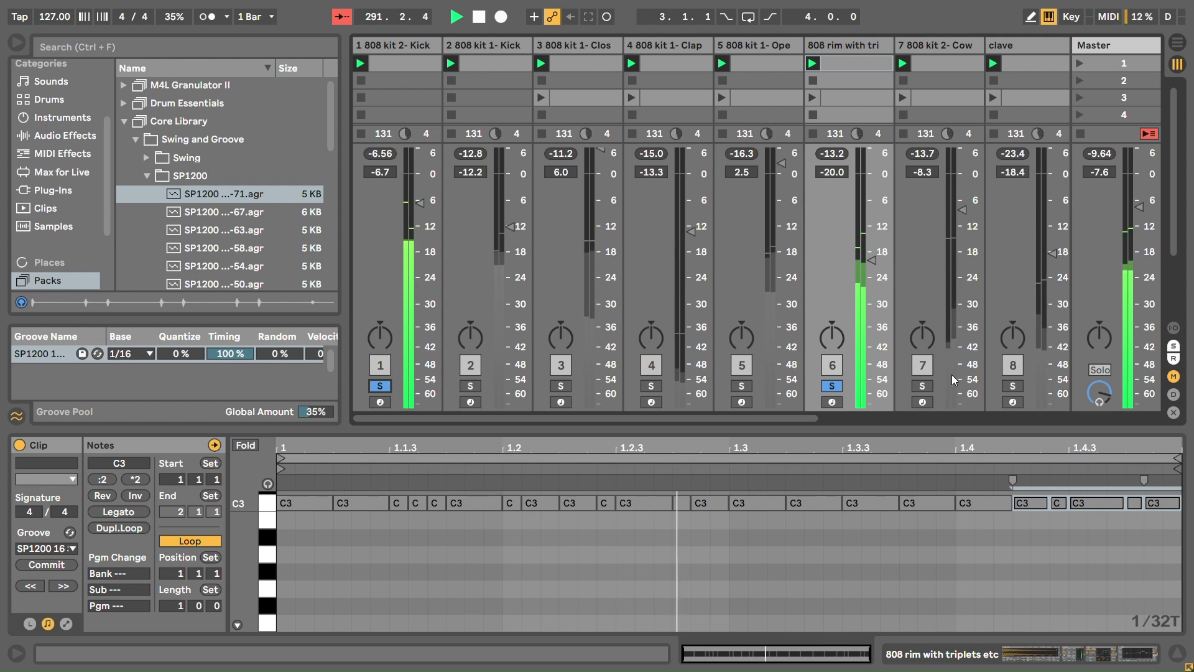
Solo the cowbell track and raise its Sampler's loop-length modulation amount to 65.42
left_click(916, 387)
left_click(964, 58)
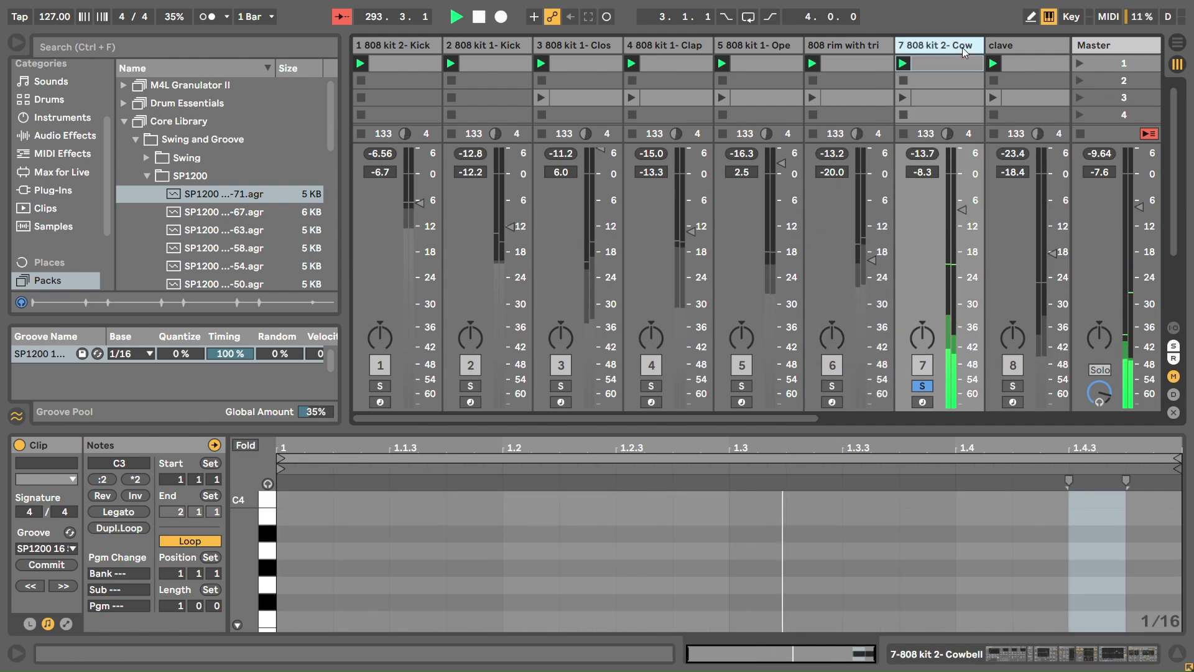
key("shift+Tab")
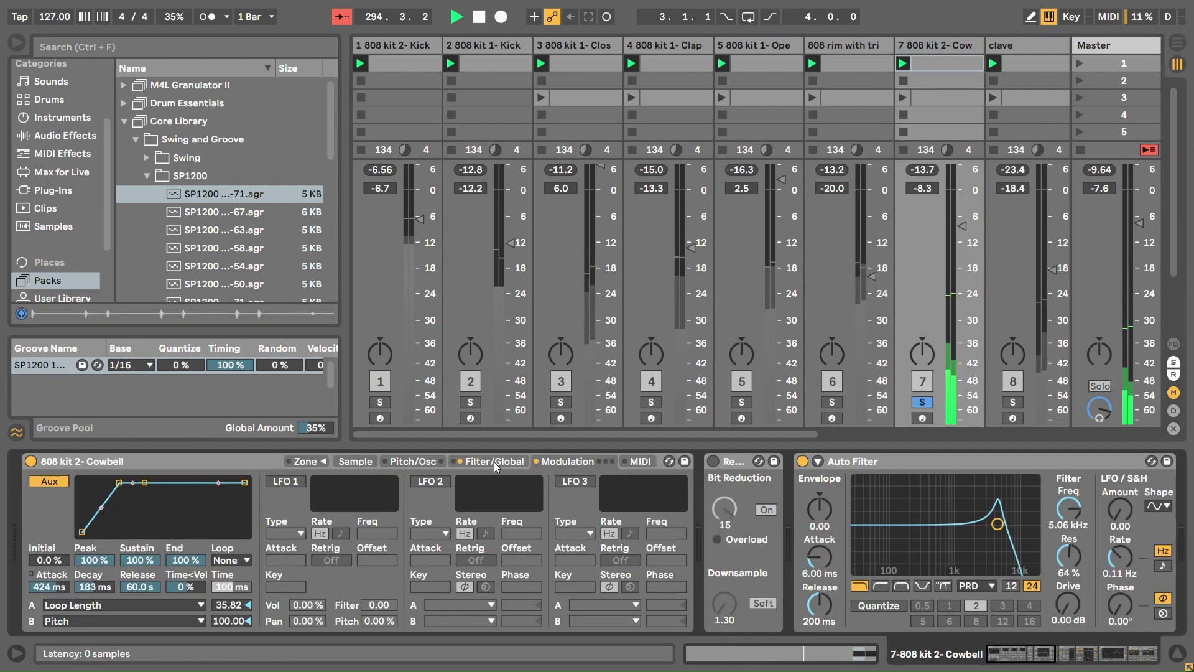
left_click(567, 461)
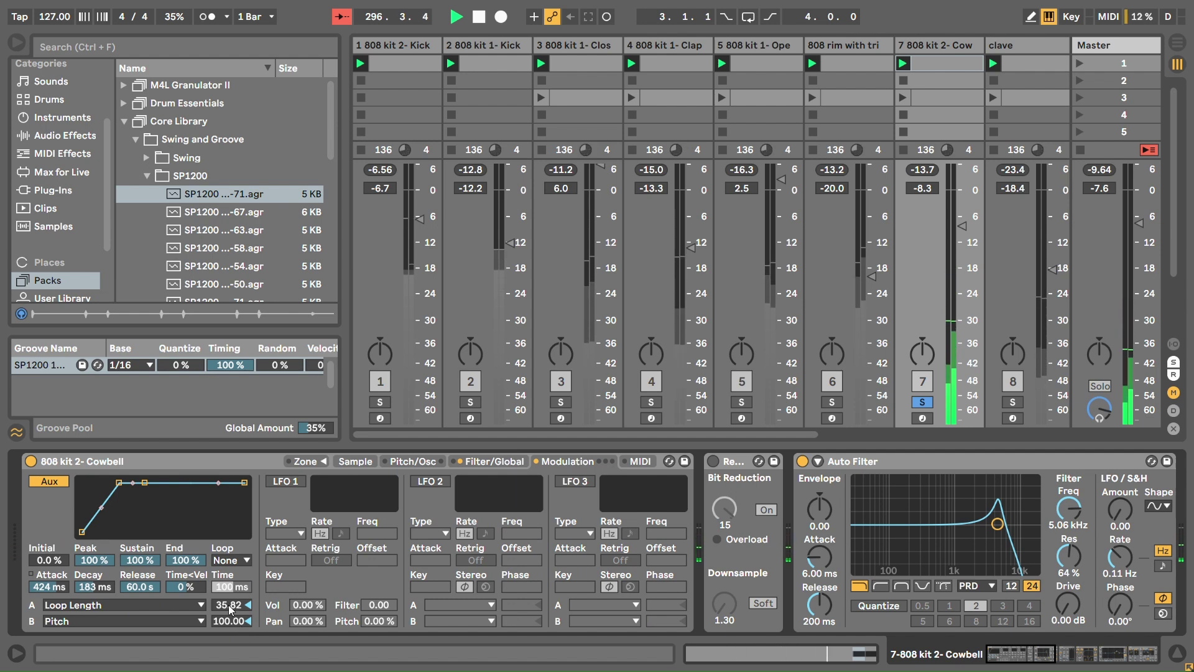
left_click_drag(230, 609, 230, 572)
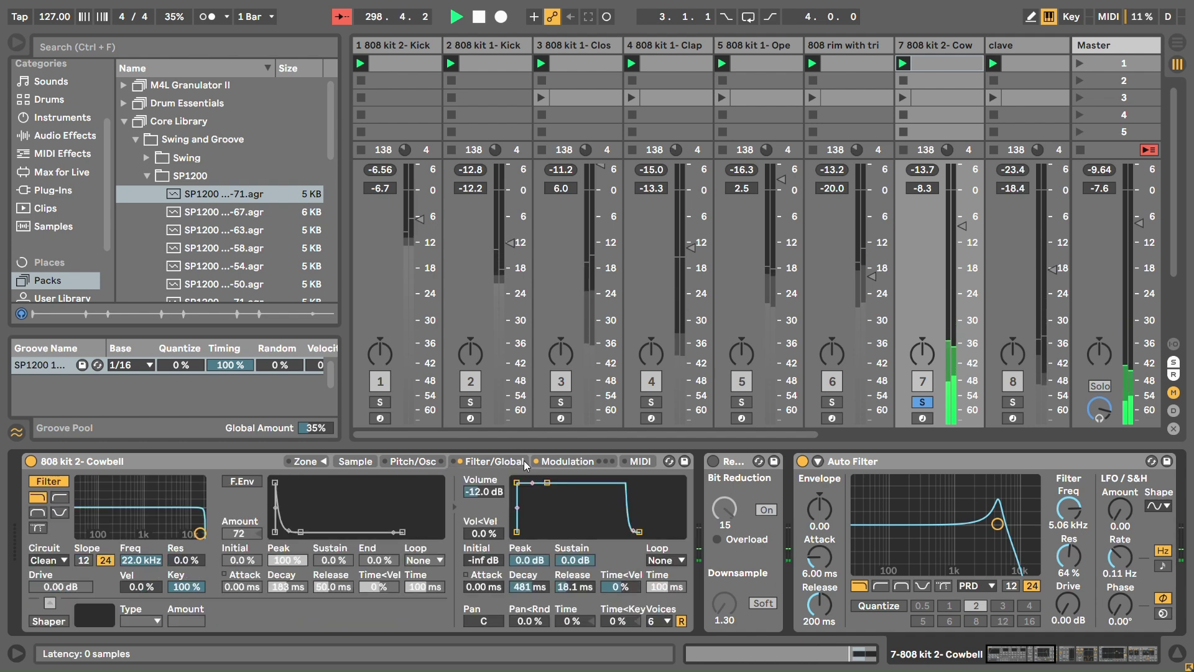
Try a 27.7 s amp release on the cowbell, undo it, and solo the clave track instead
left_click(494, 461)
left_click_drag(642, 530, 675, 532)
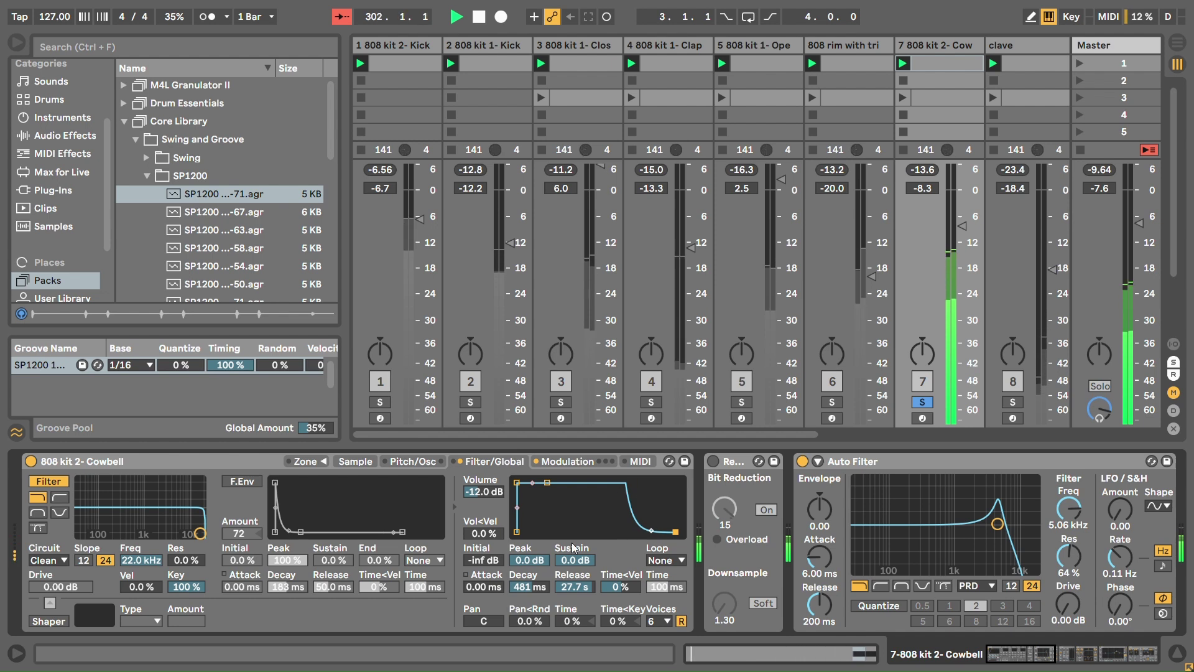
key("ctrl+z")
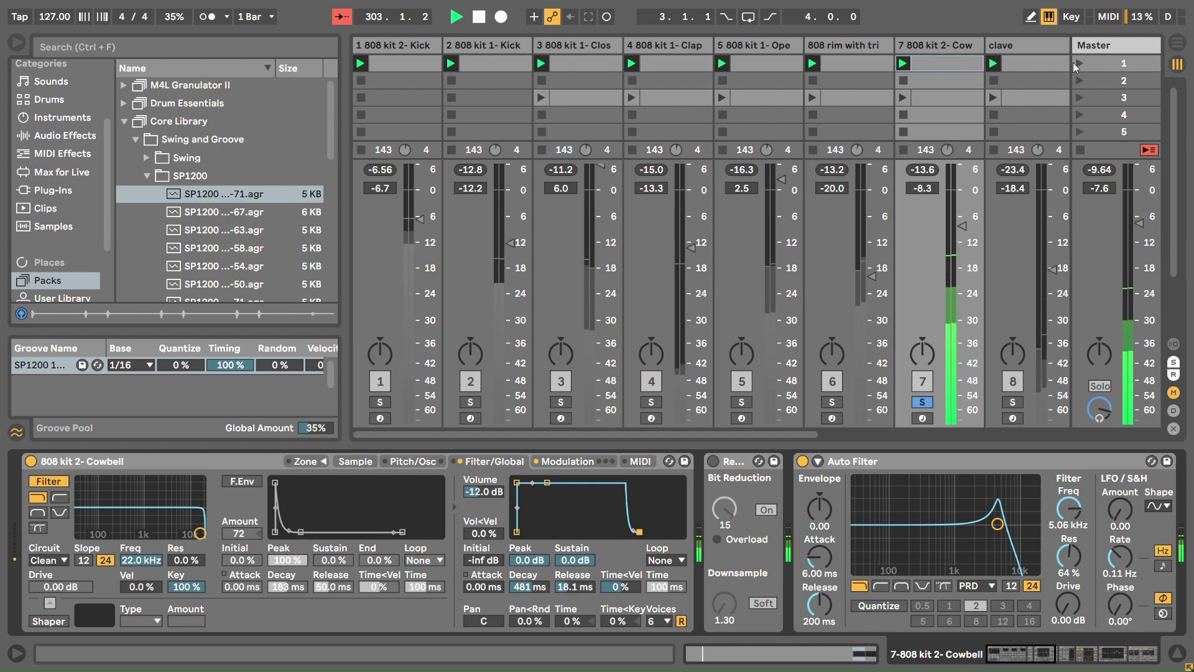
left_click(1012, 401)
scroll(919, 435, "right", 5)
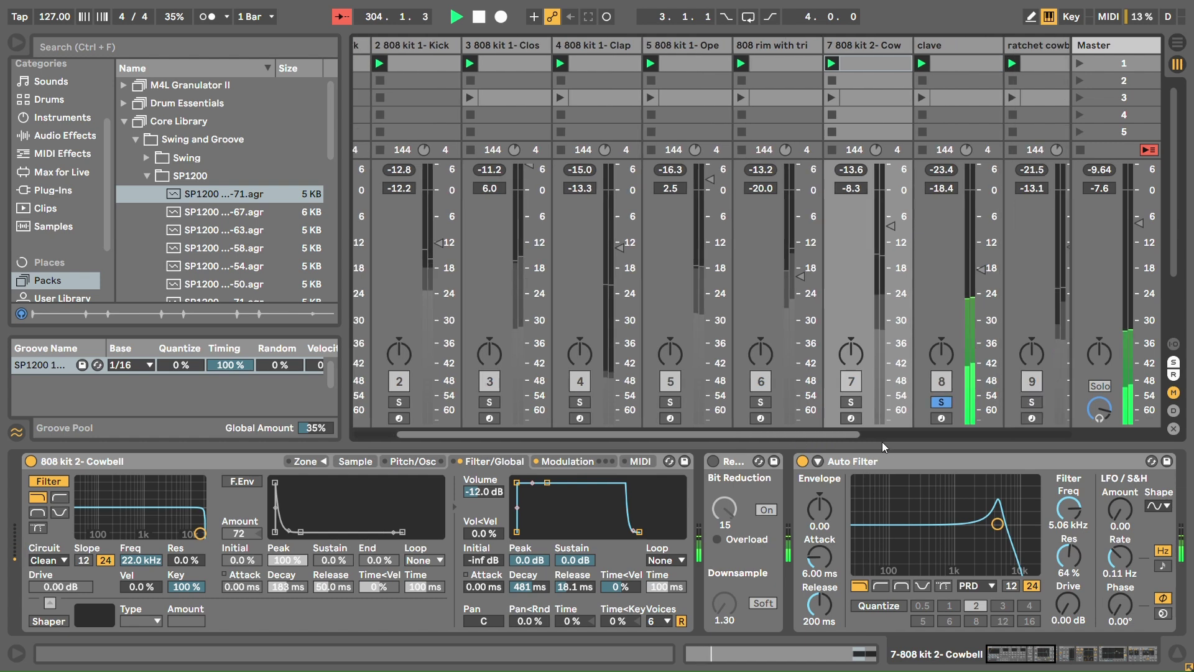
Solo the ratchet track, cycle its Mid Conga Sampler back to Modulation, then solo track 10
left_click(880, 404)
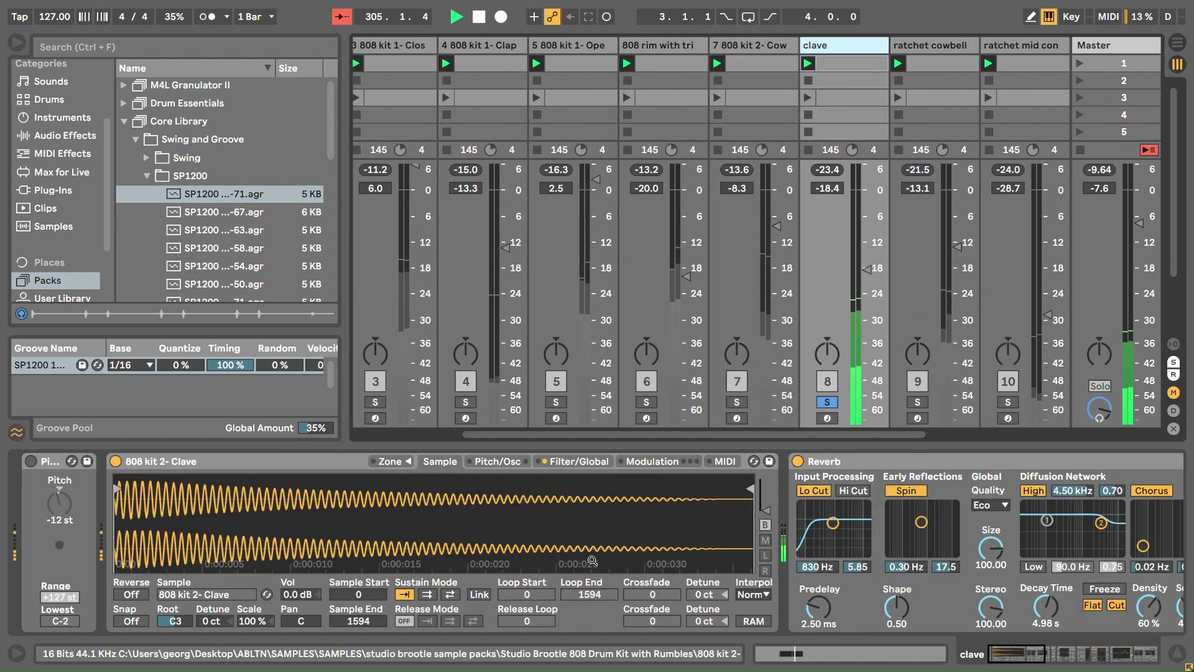
left_click(917, 402)
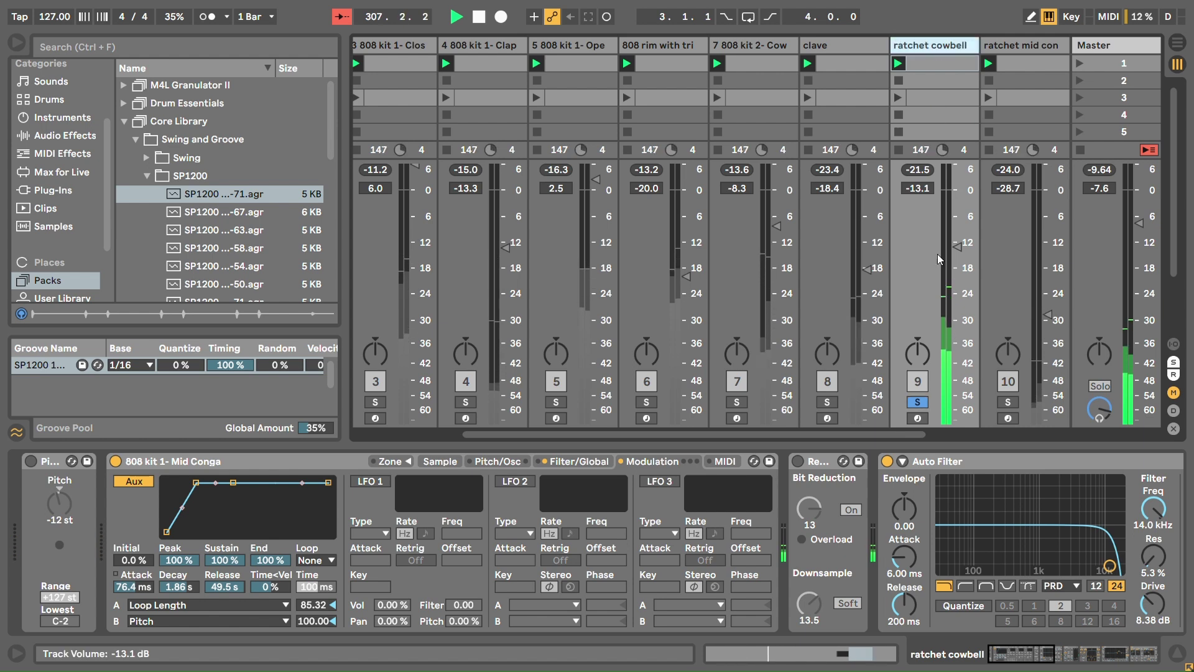
left_click(1038, 661)
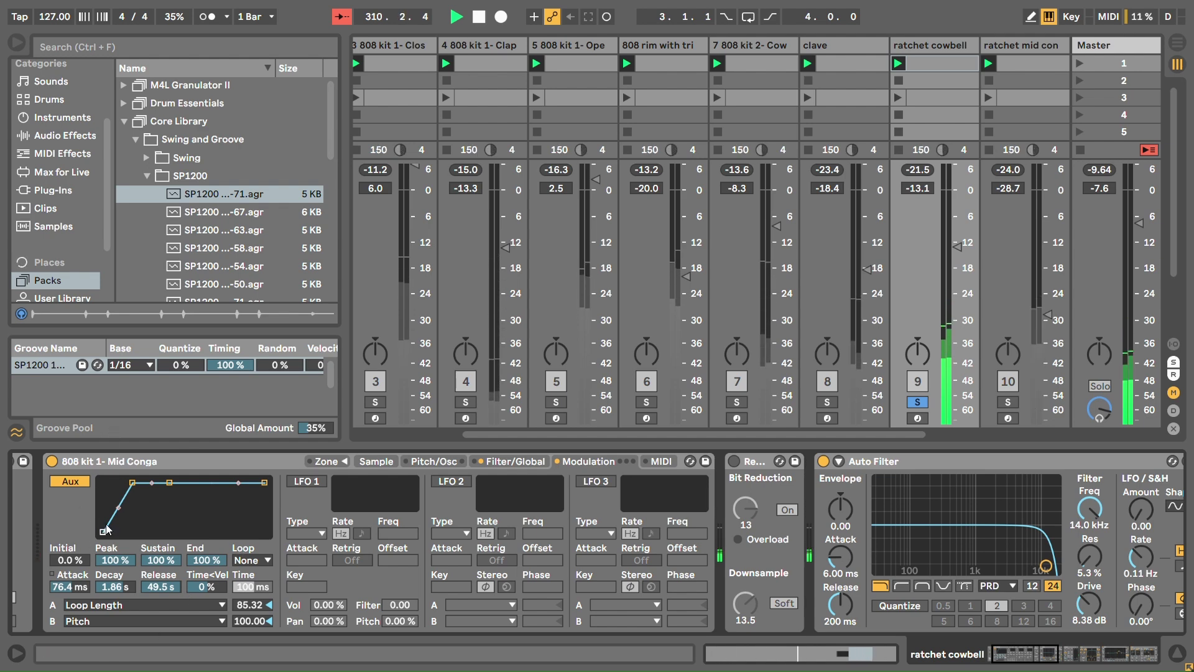
left_click(505, 463)
left_click(381, 463)
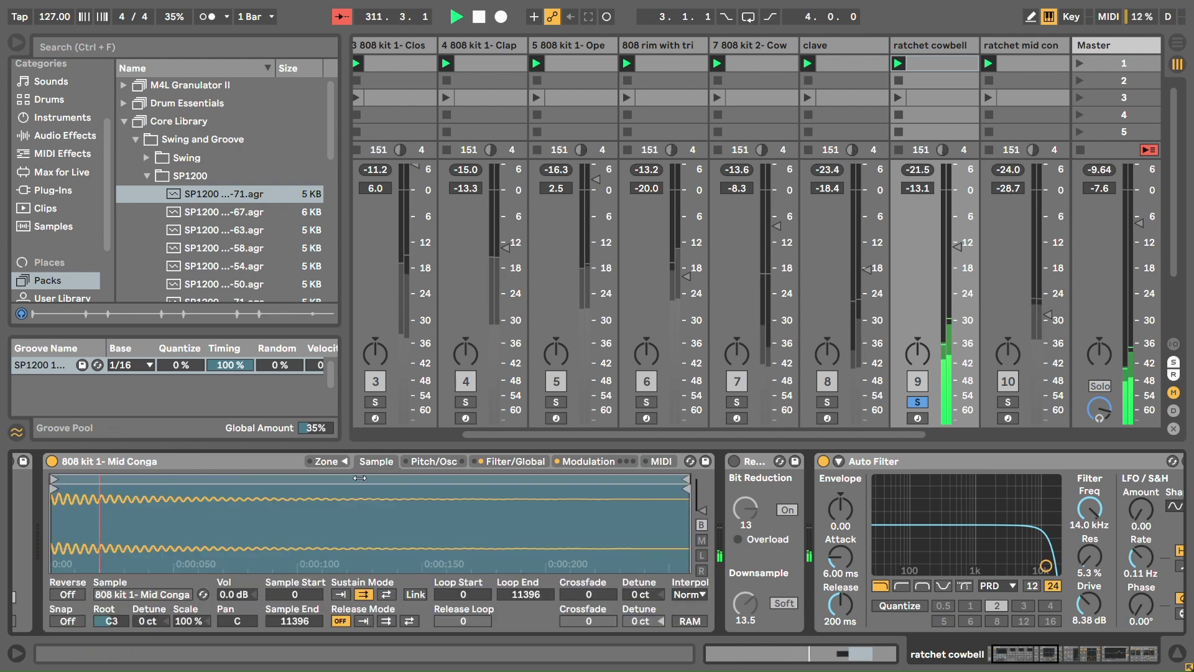
left_click(573, 463)
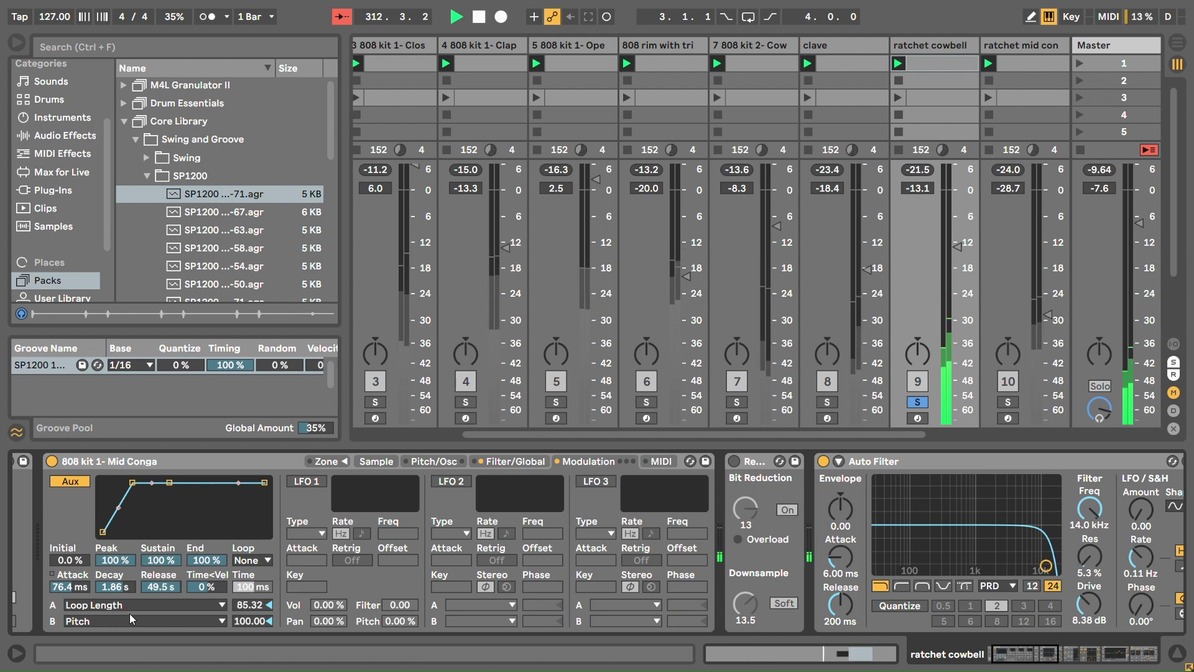
left_click(1010, 403)
Select the ratchet mid conga and A/B its Sampler Aux envelope, checking the filter and sample views
scroll(906, 437, "right", 3)
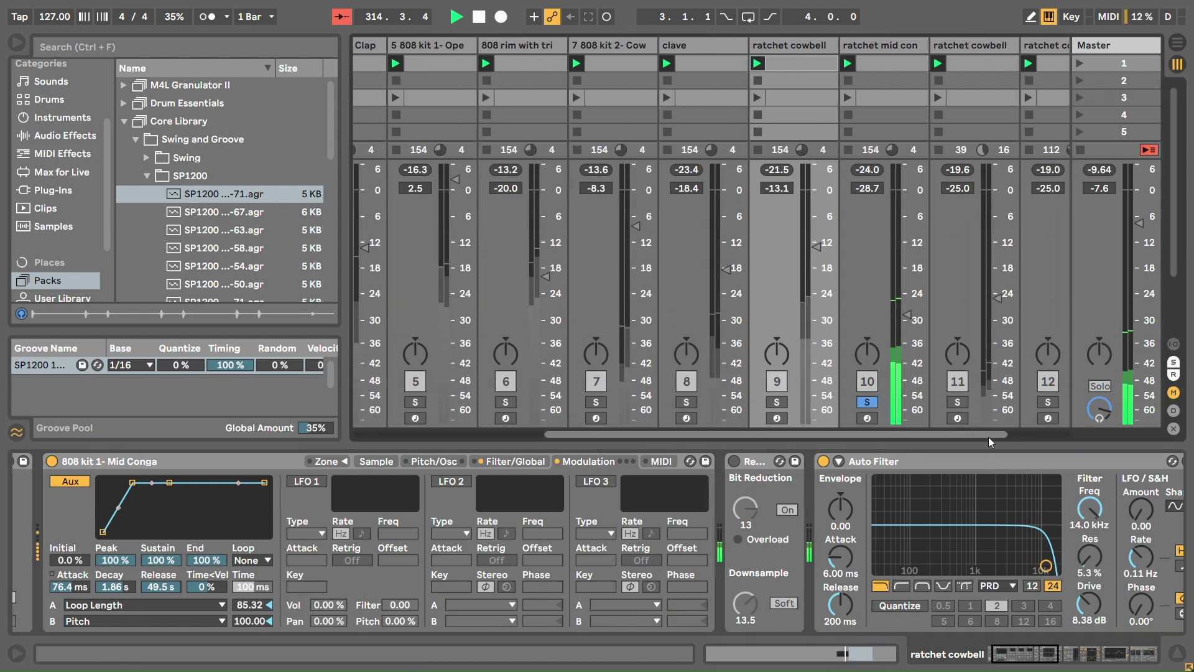
left_click(847, 49)
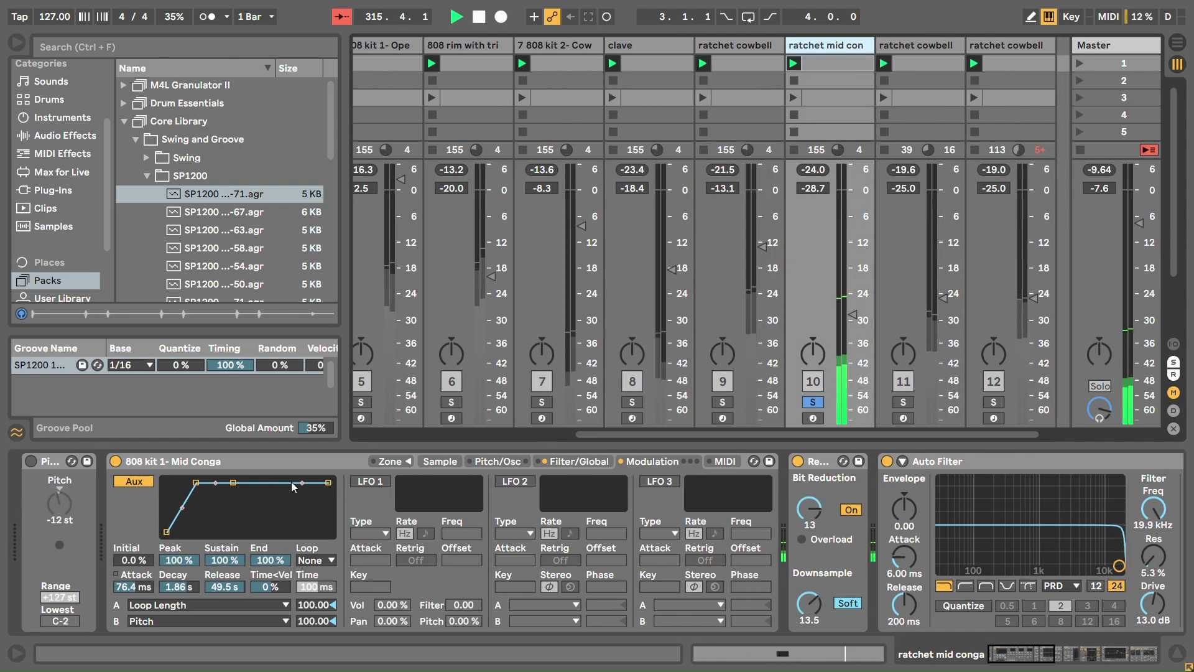
left_click(140, 483)
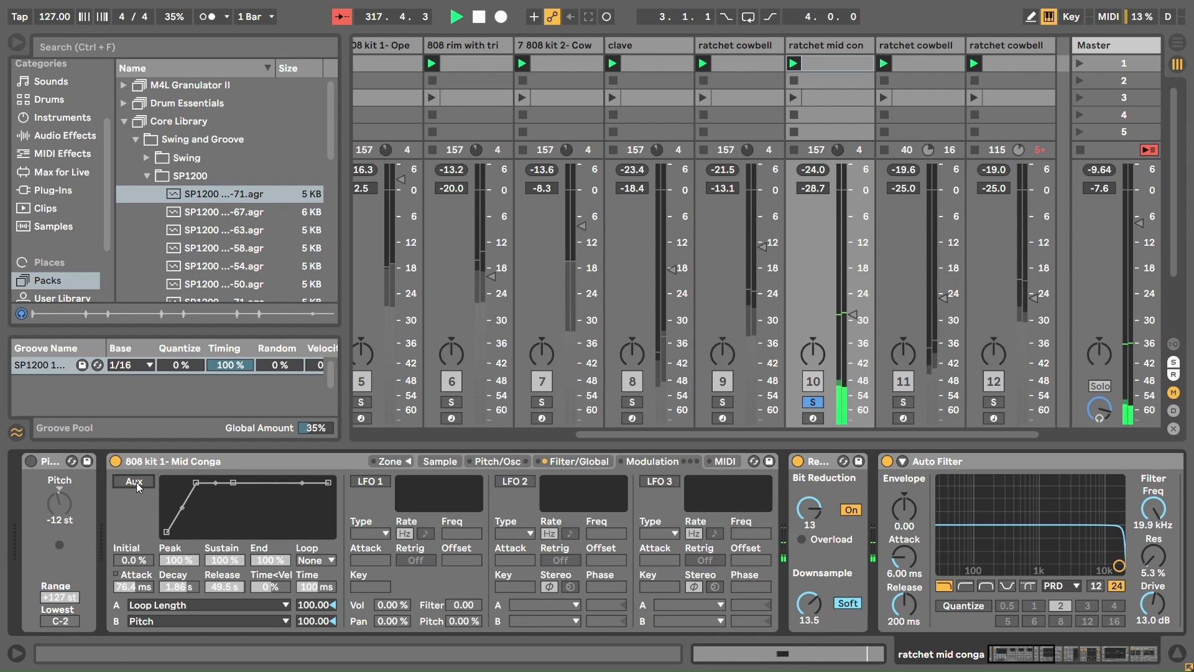
left_click(480, 463)
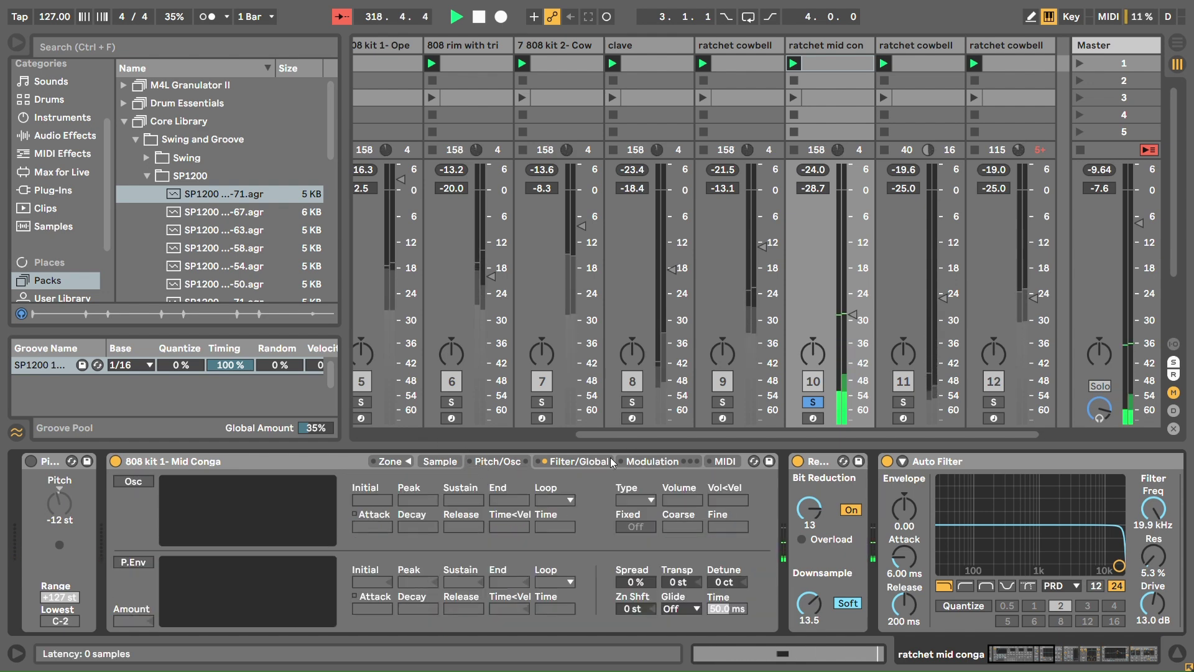
left_click(579, 461)
left_click(658, 462)
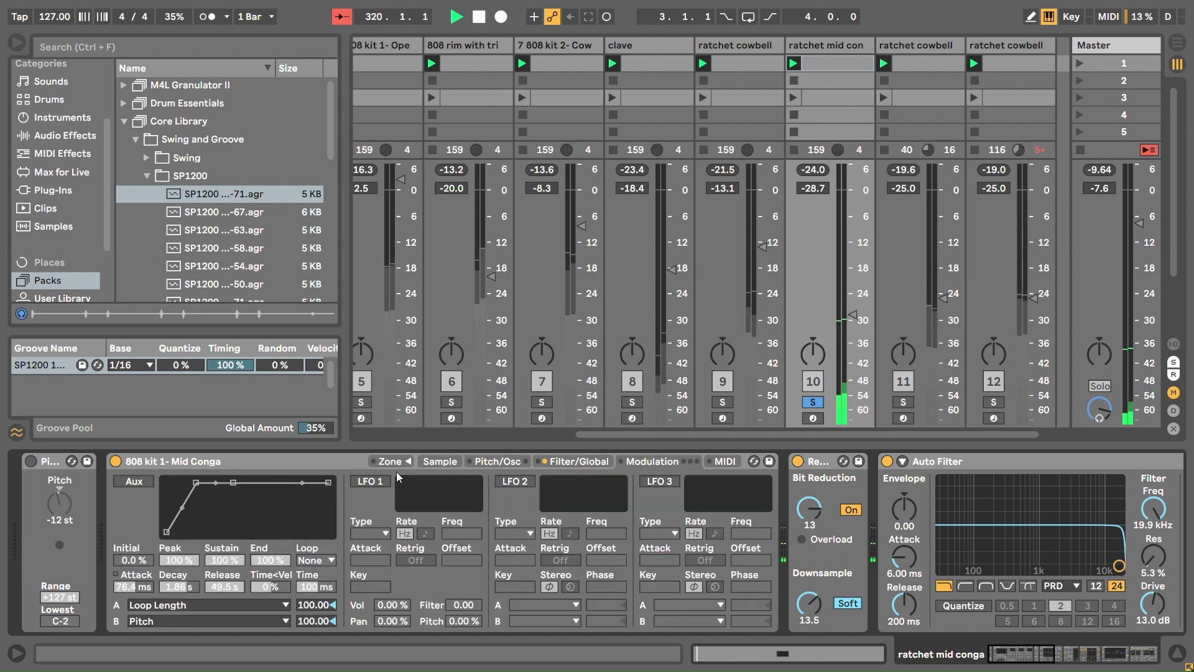
left_click(440, 461)
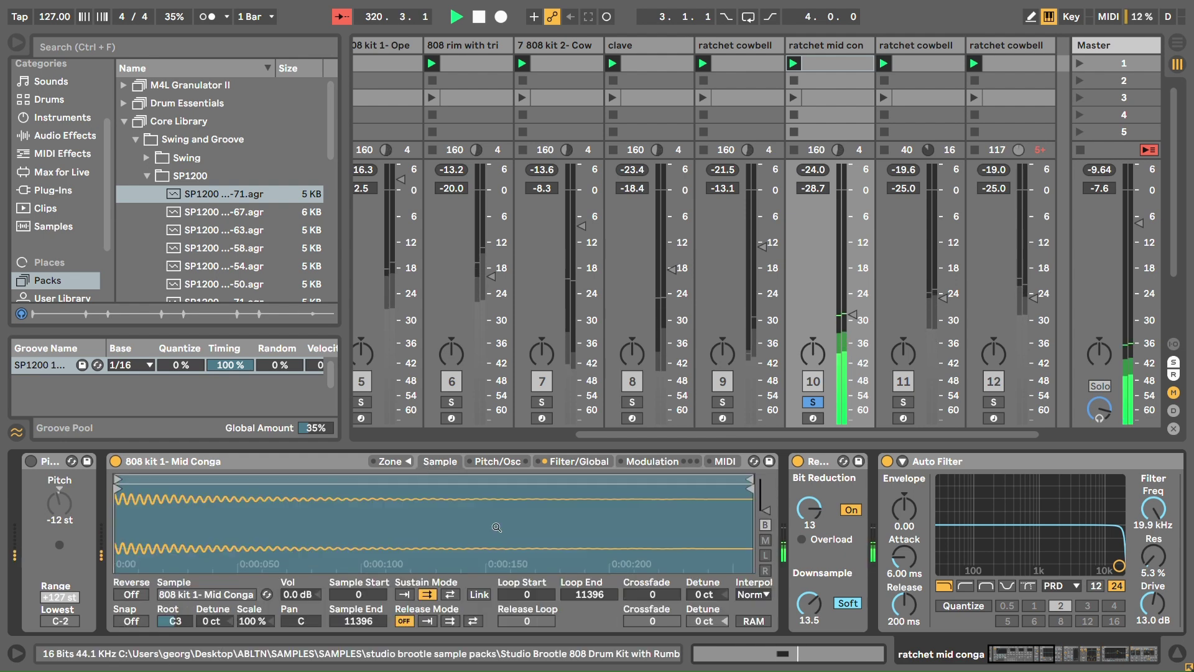
left_click(658, 461)
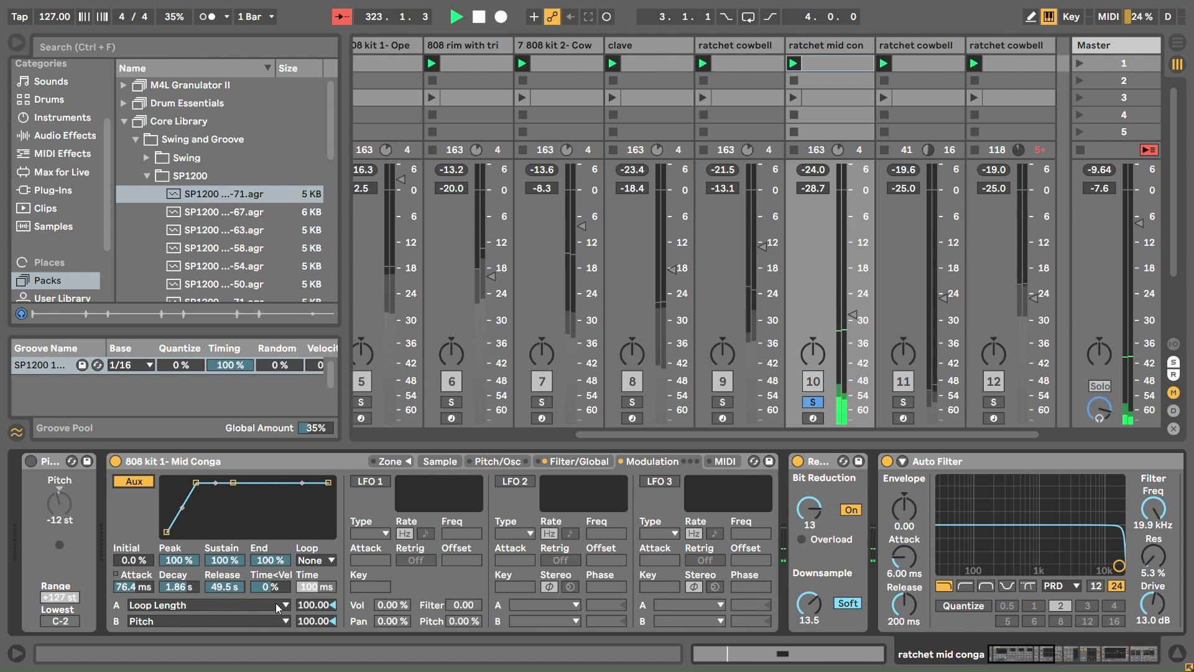
A/B the mid conga's Redux bit reduction, leave it on, and bring Drum Buss and Delay into view
left_click(803, 482)
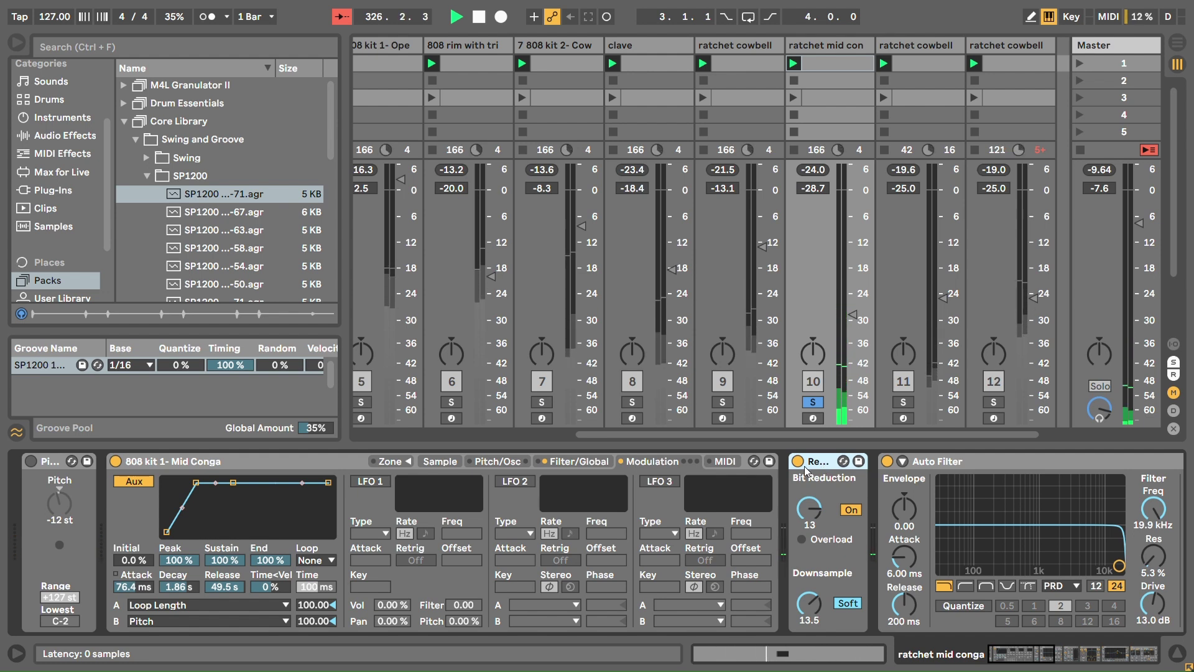
left_click(800, 466)
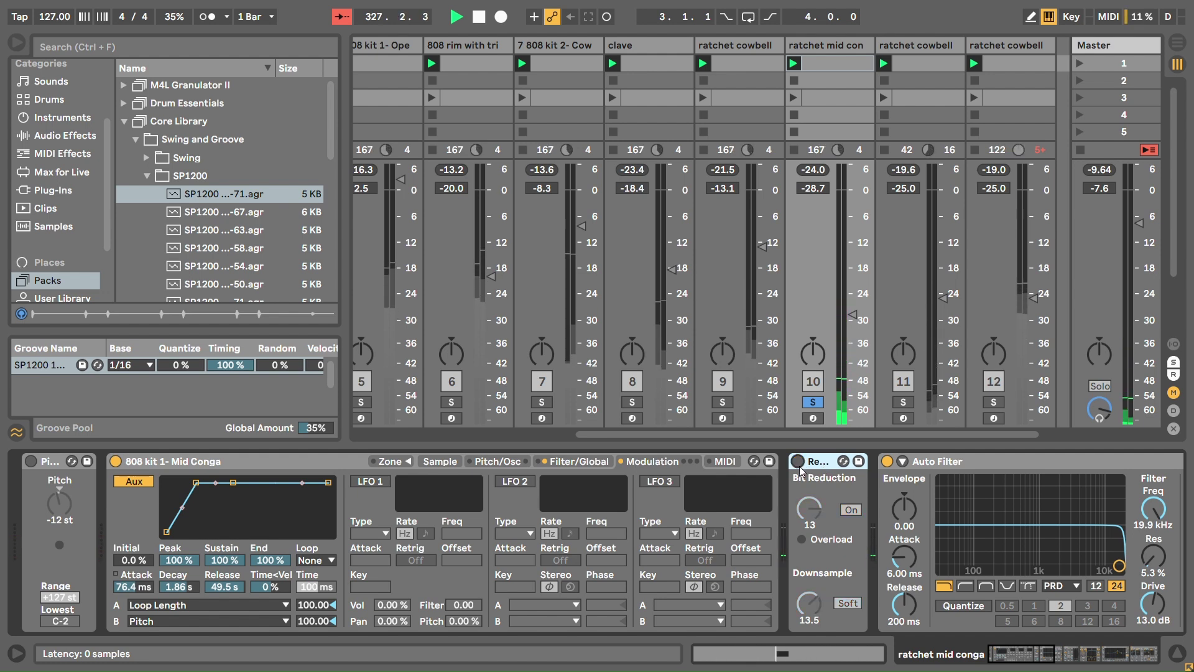
left_click(799, 464)
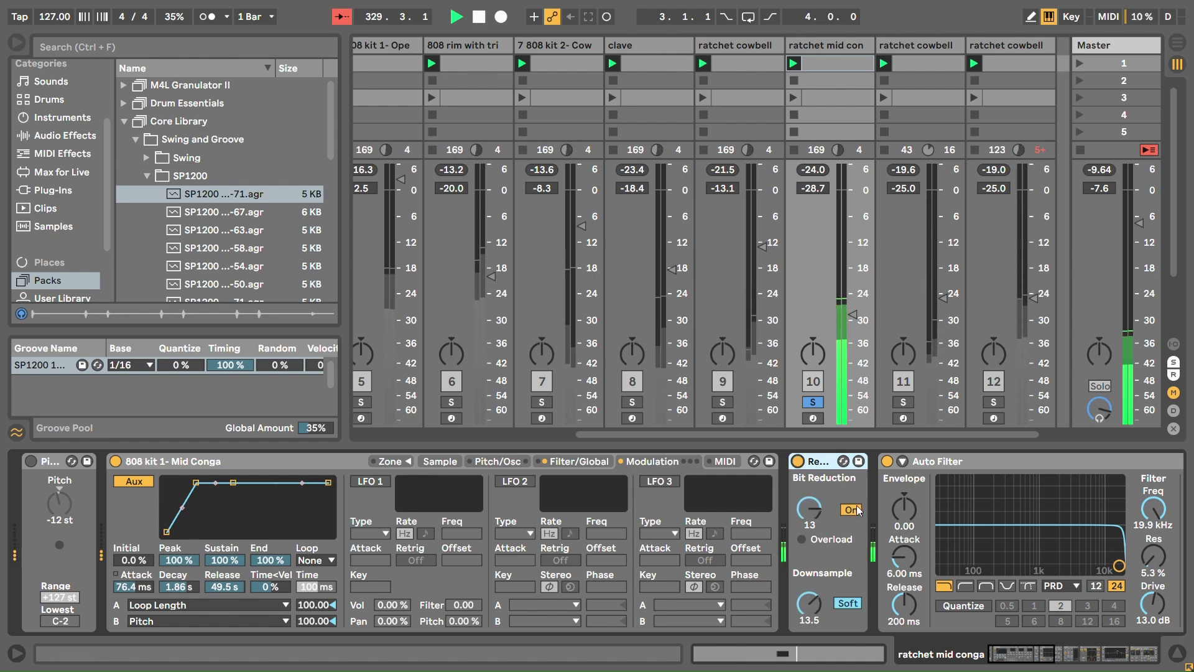
left_click(1062, 662)
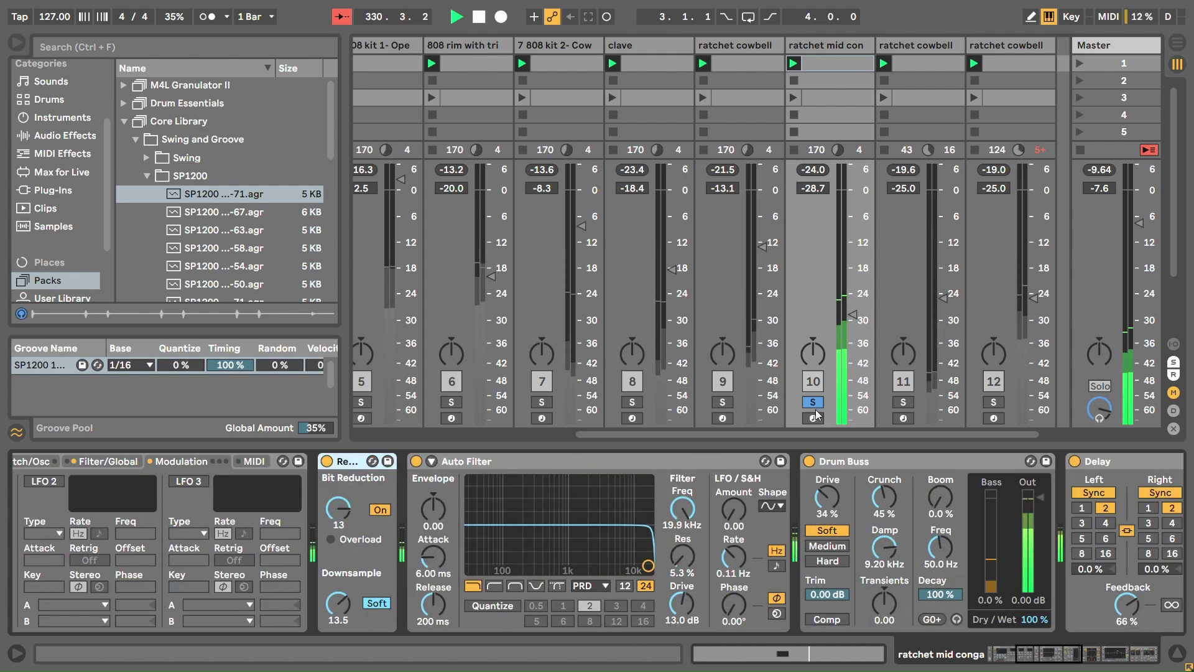
Solo the track 11 ratchet cowbell and A/B its Sampler Aux envelope, undoing to keep it on
left_click(903, 402)
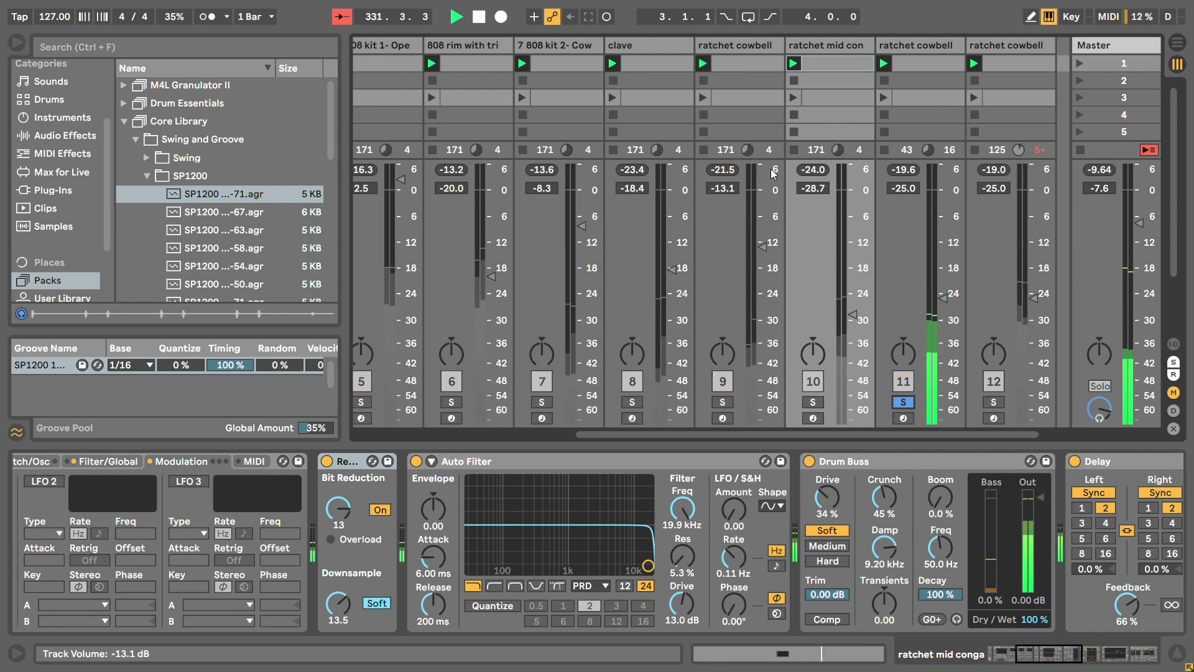
left_click(926, 45)
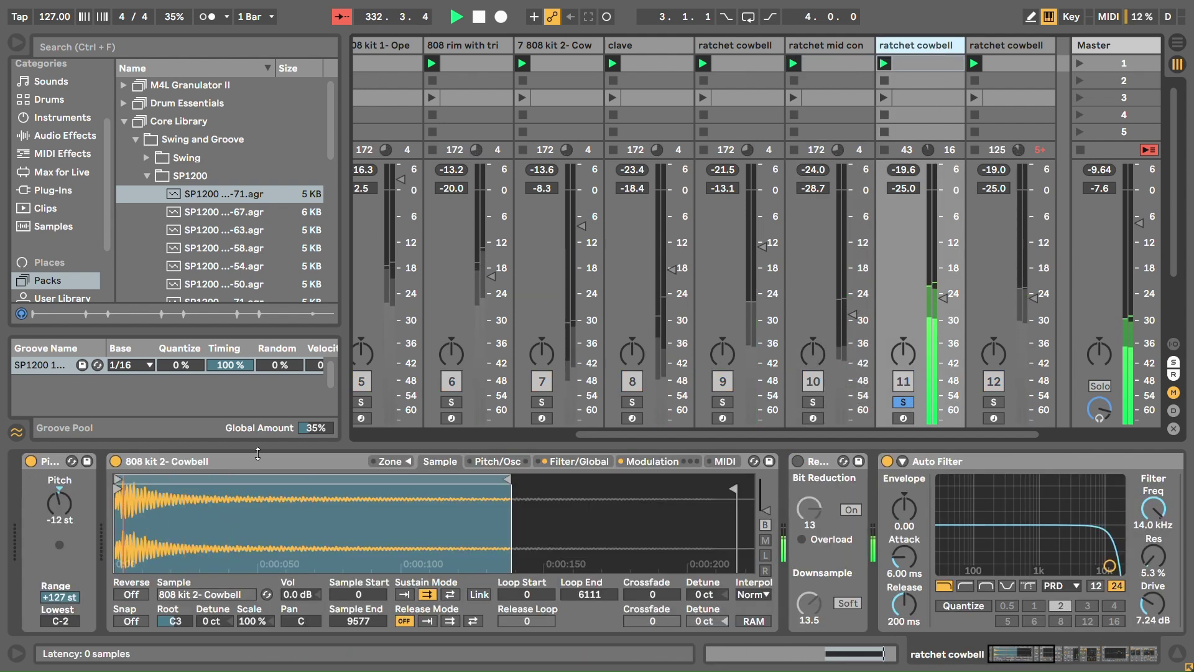
left_click(653, 461)
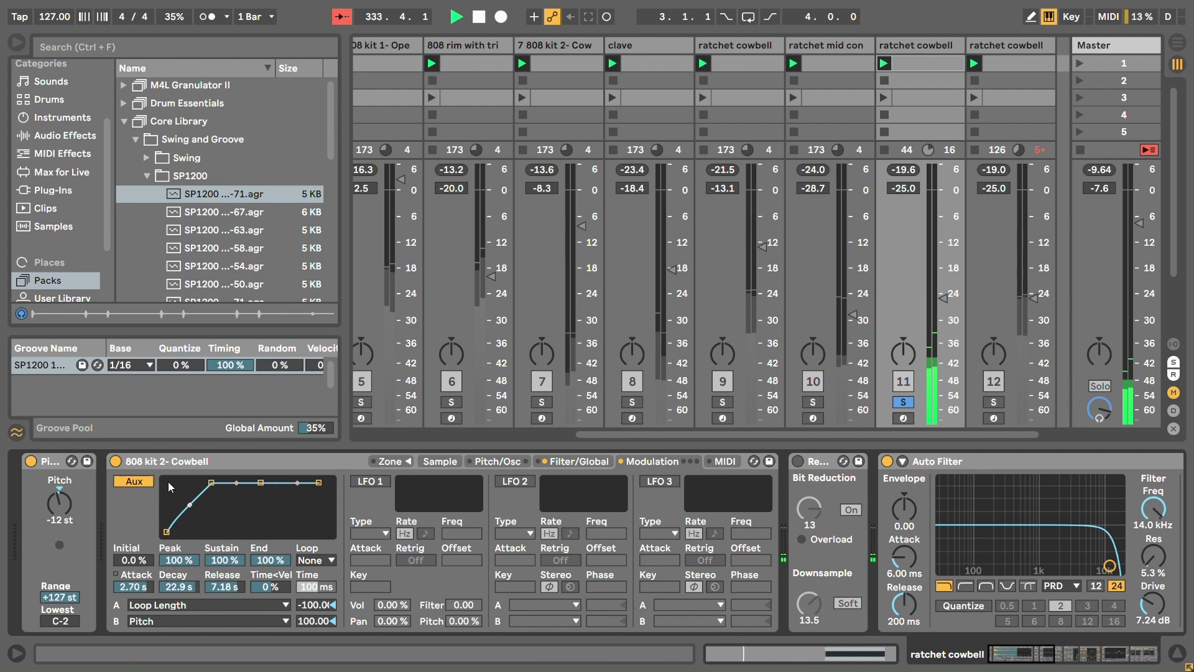
left_click(145, 482)
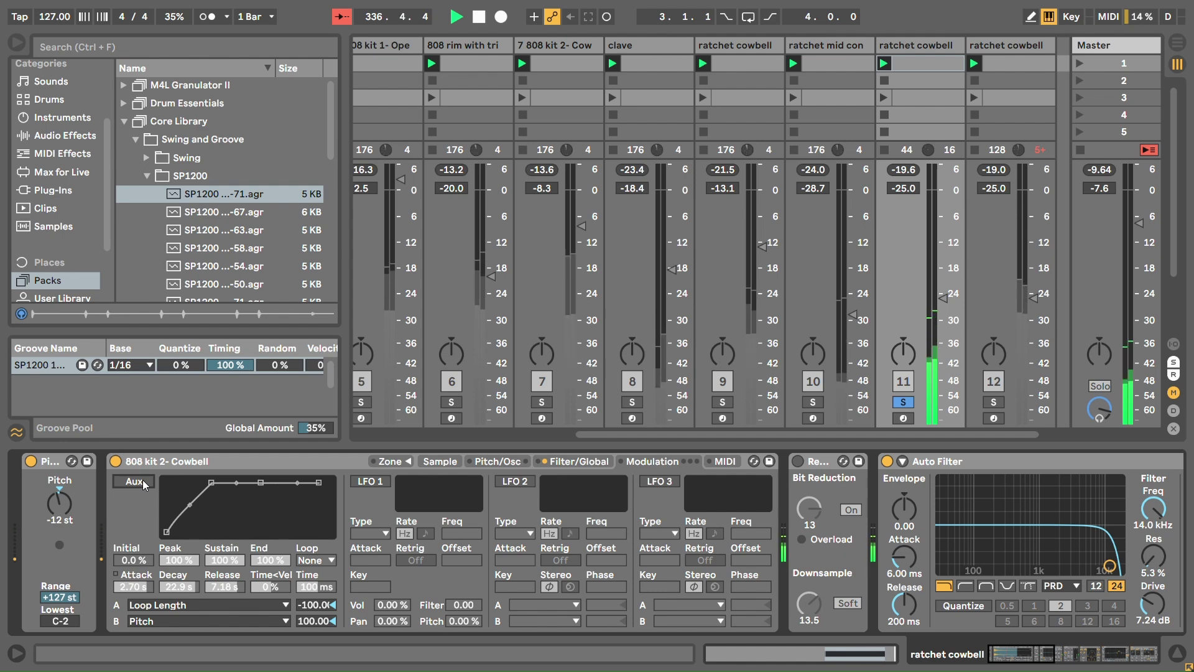
key("ctrl+z")
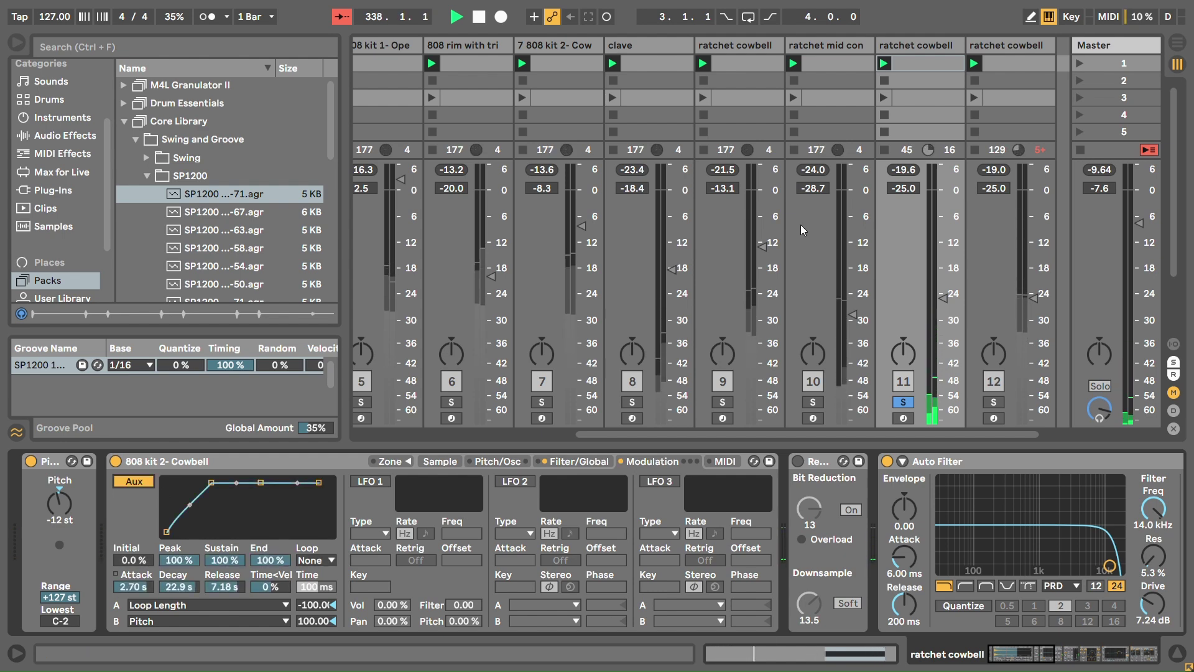
left_click(1010, 49)
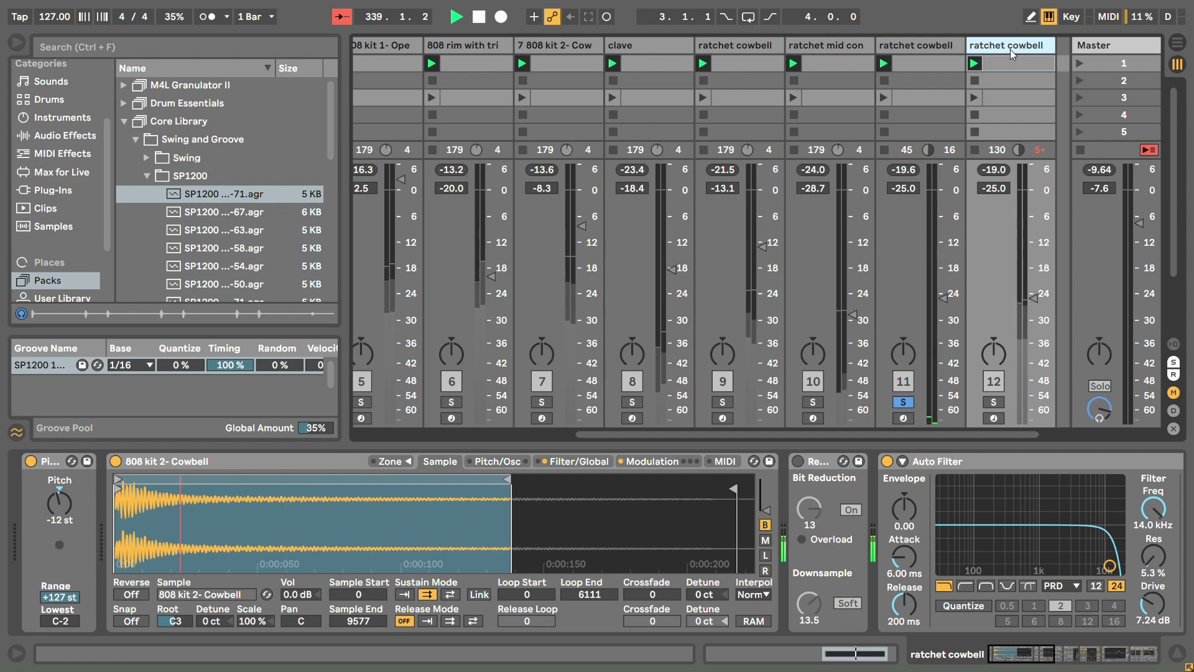
Delete the second ratchet cowbell track, launch scene 3, and unsolo track 11
key("Delete")
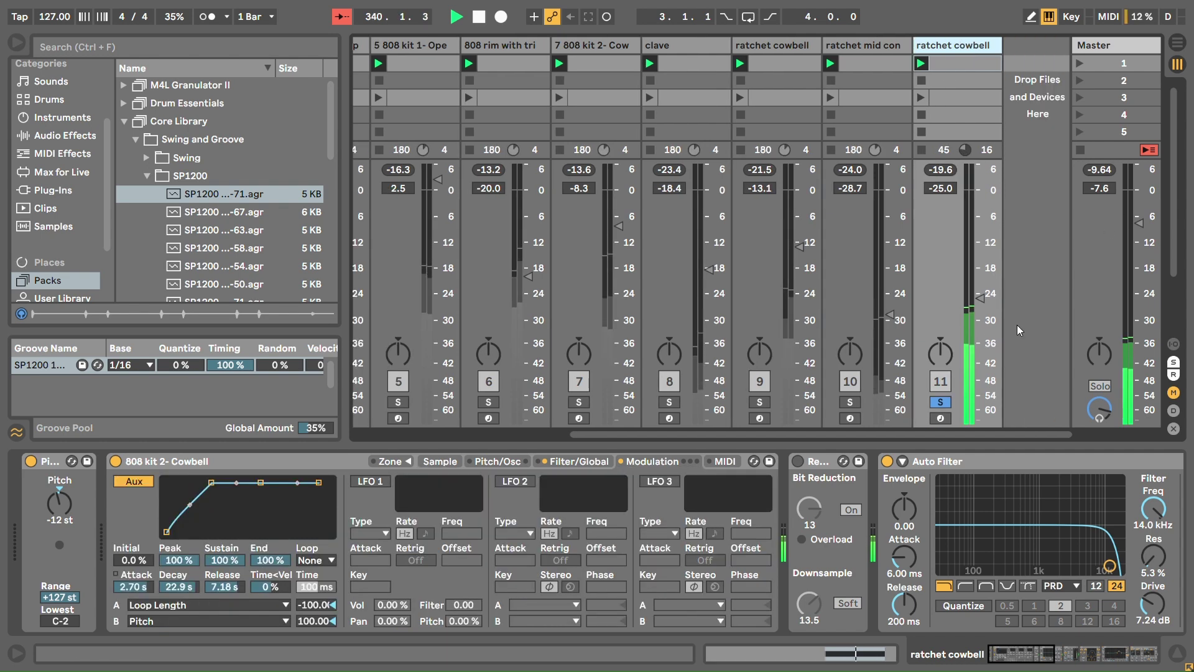
key("Down")
key("Down")
key("Return")
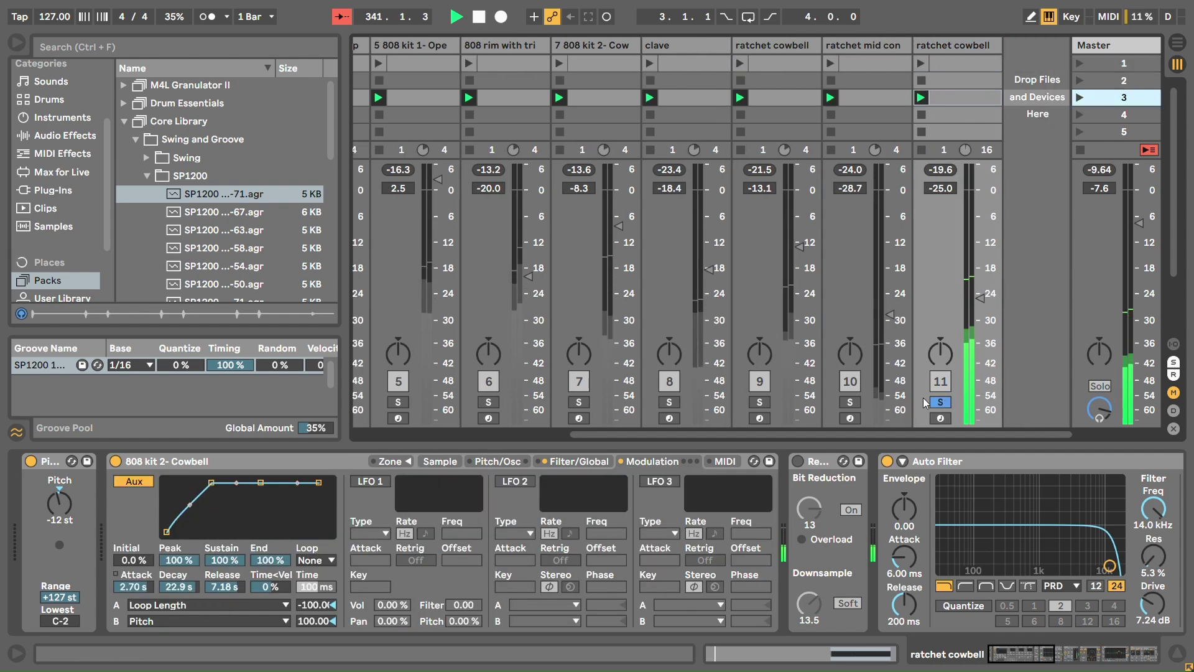
left_click(939, 402)
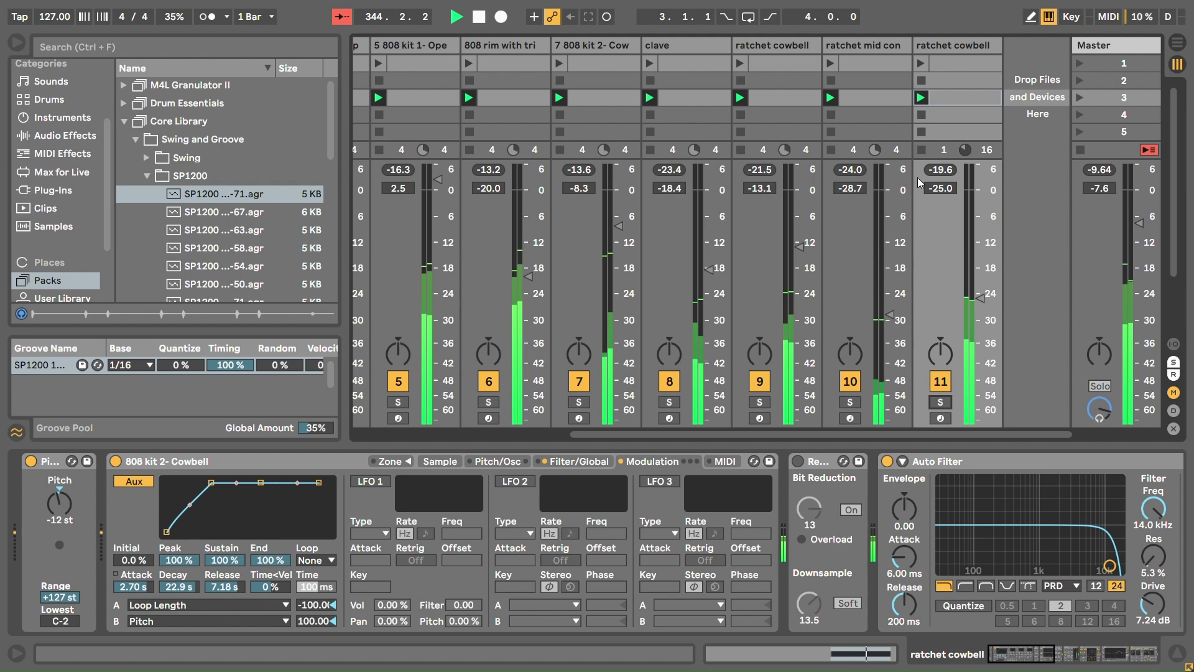
On the track 7 cowbell Sampler, reveal the volume envelope and lengthen its release
left_click(989, 46)
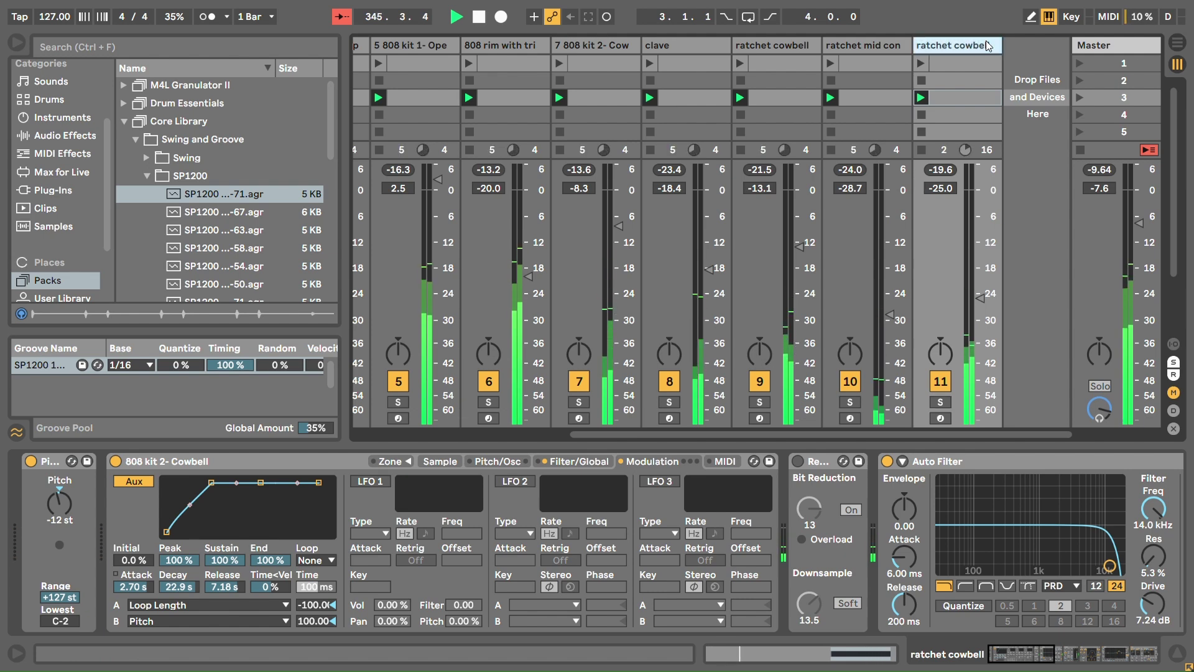
left_click(627, 45)
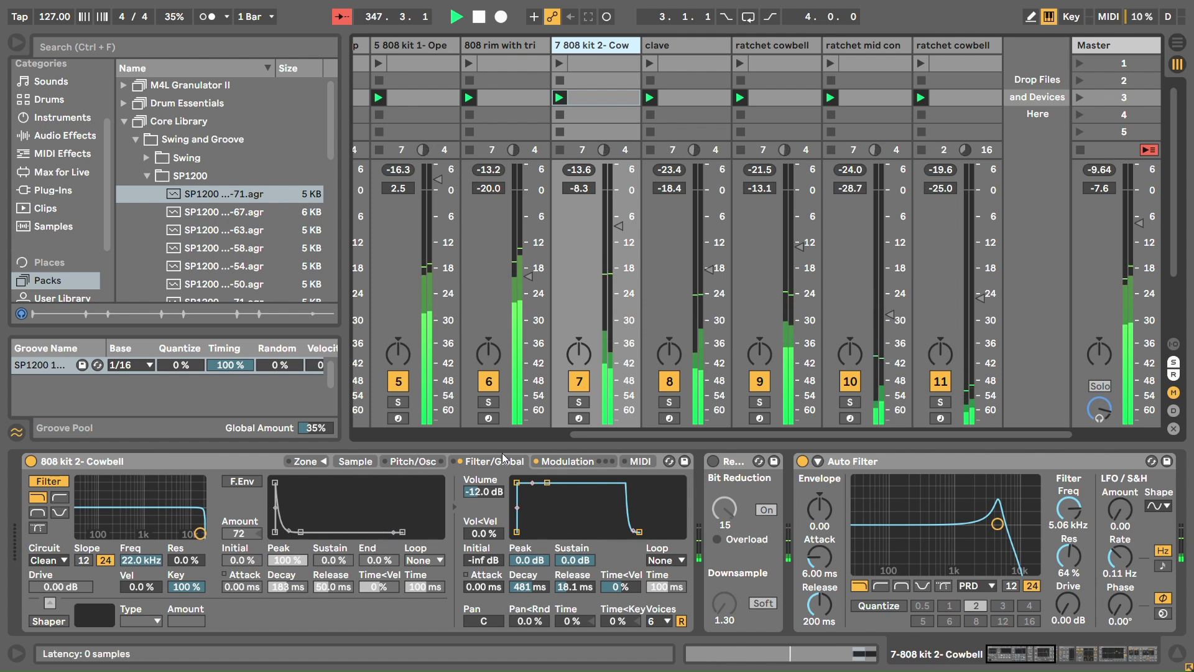
left_click(465, 574)
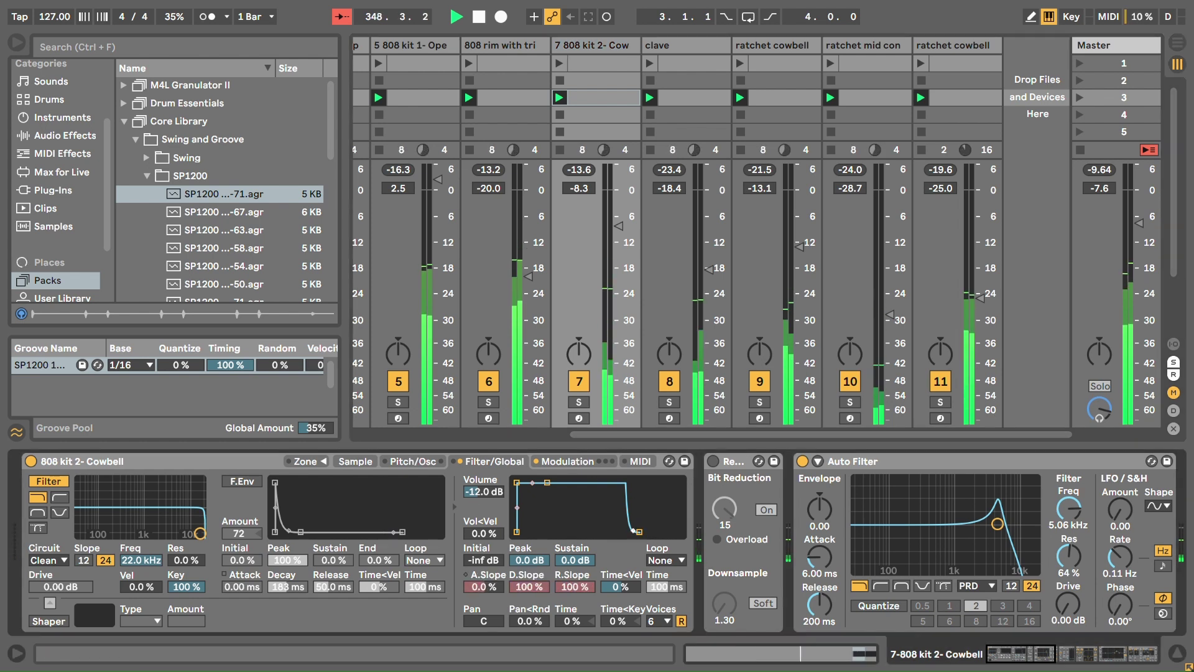
left_click_drag(640, 532, 680, 531)
Play scene 1, A/B the cowbell's Aux envelope, and shorten its volume release to 10.1 ms
left_click(607, 462)
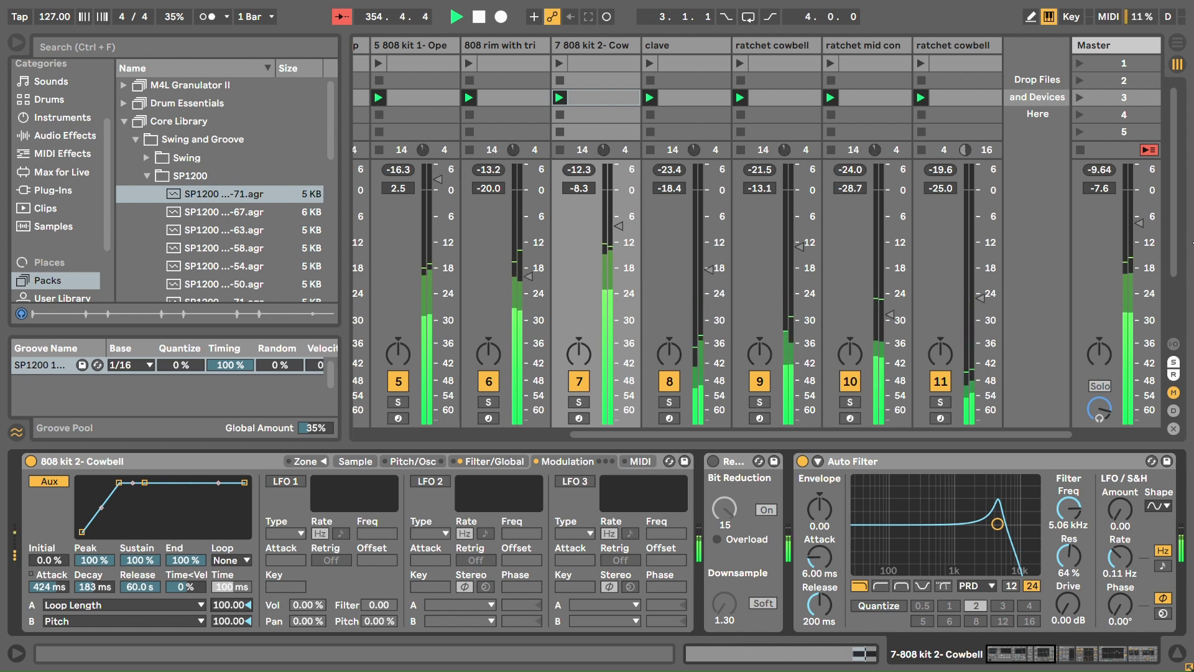
left_click(1081, 64)
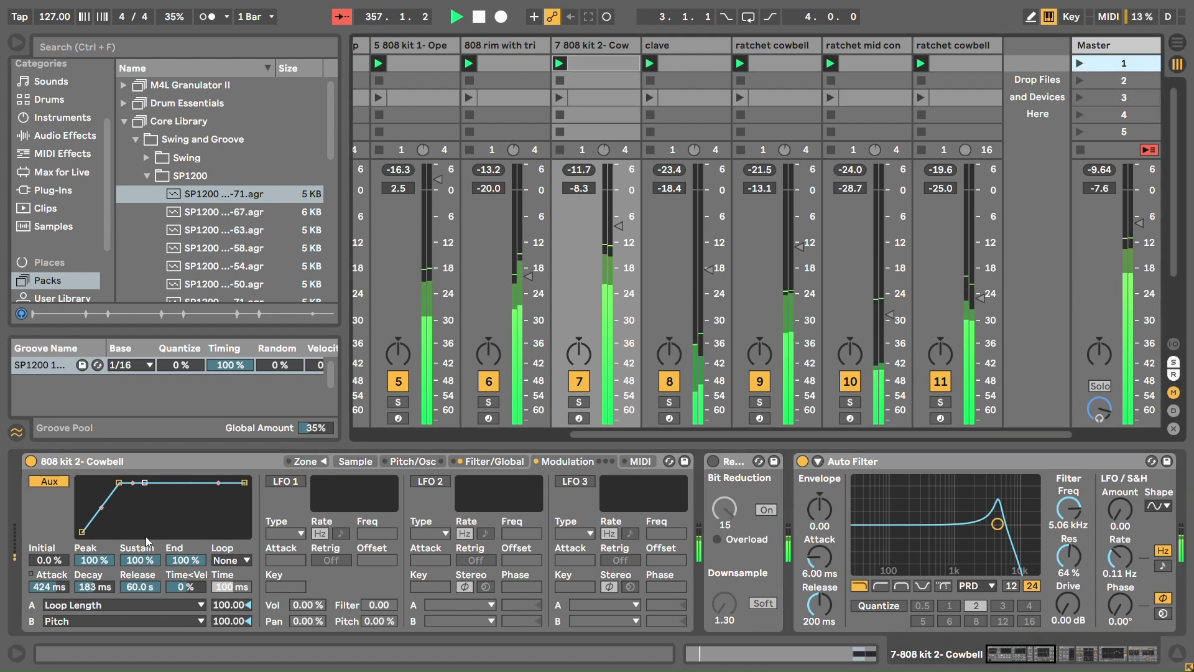
left_click(39, 482)
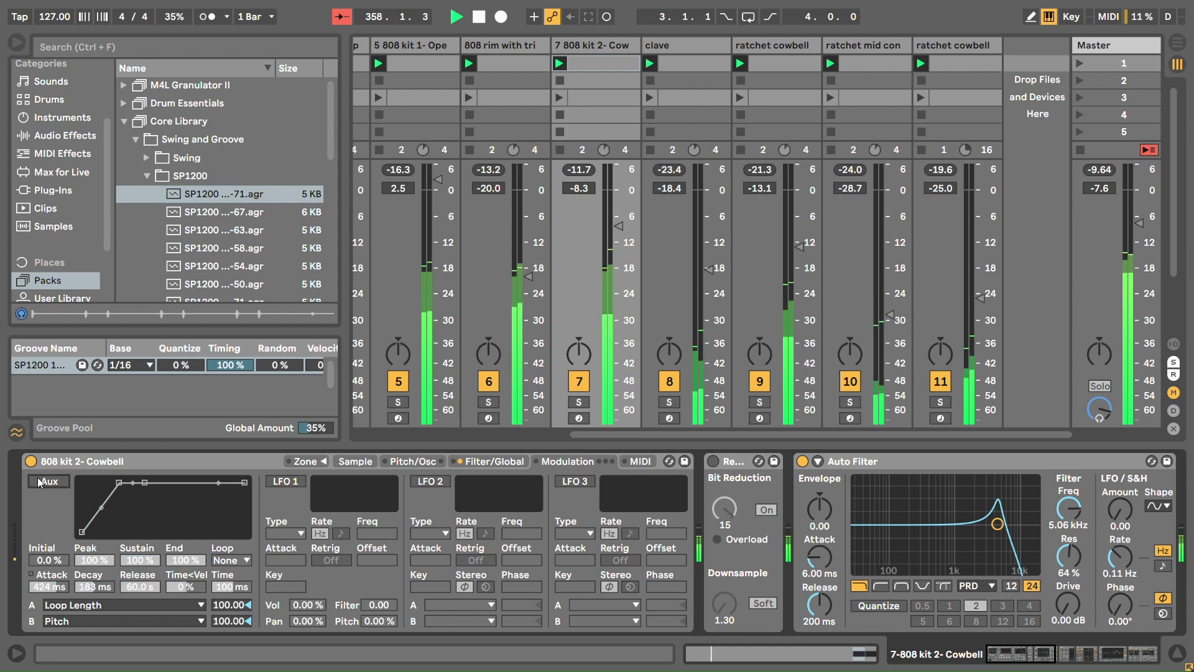
left_click(37, 483)
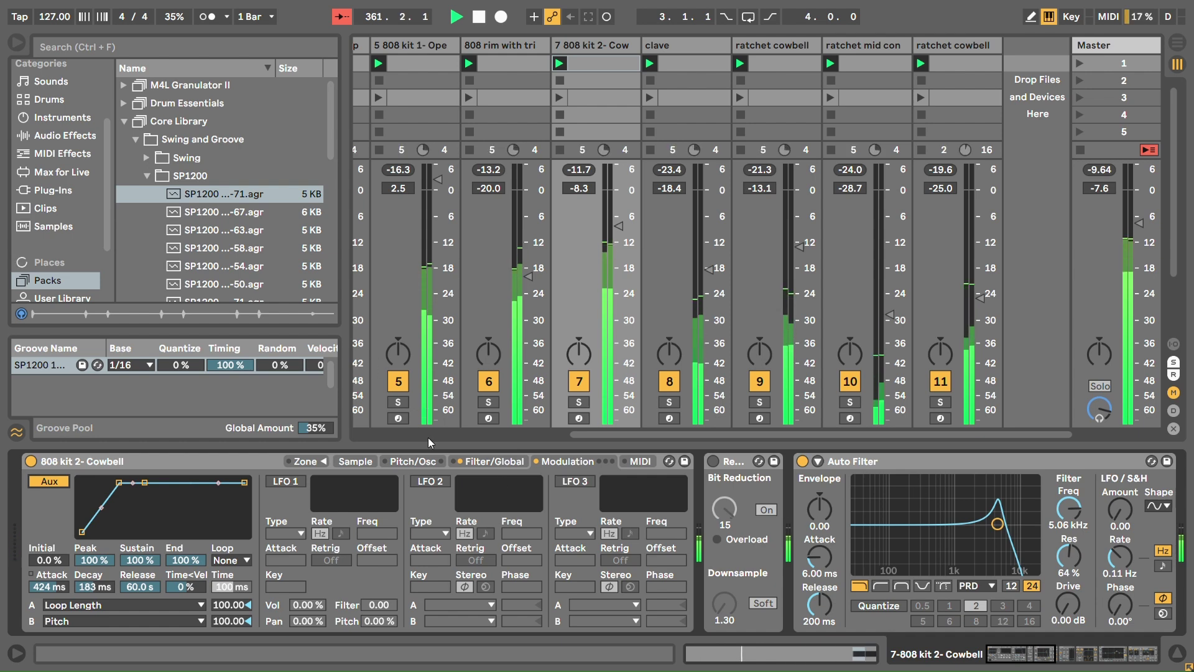
left_click(491, 461)
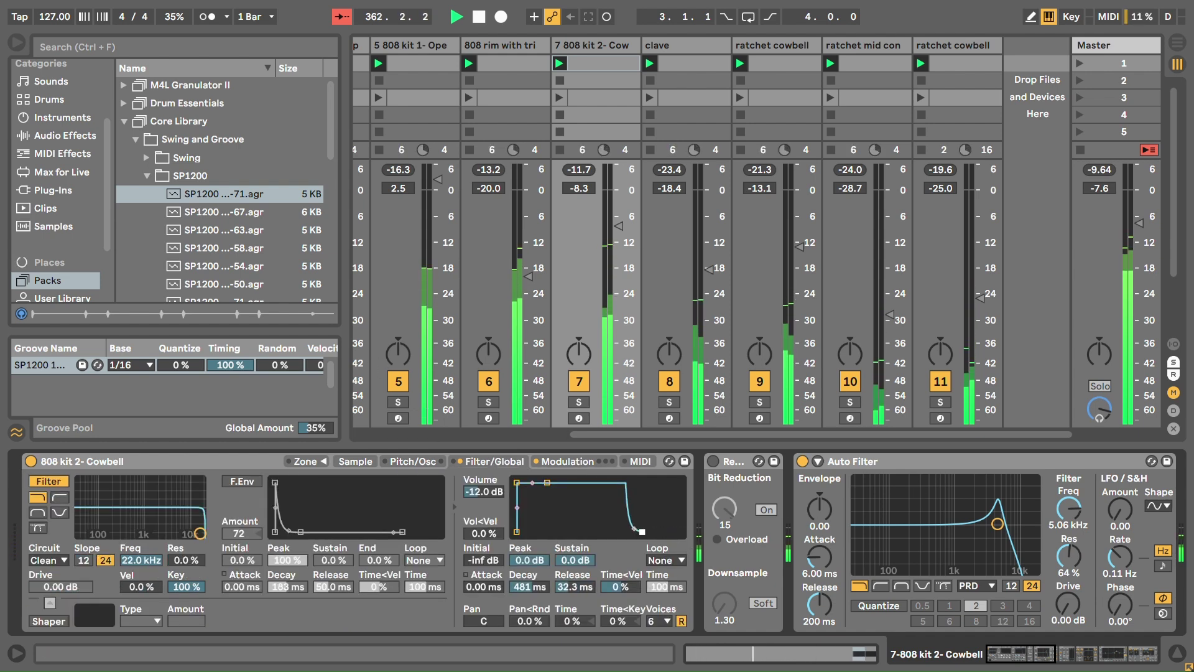
left_click_drag(642, 532, 636, 532)
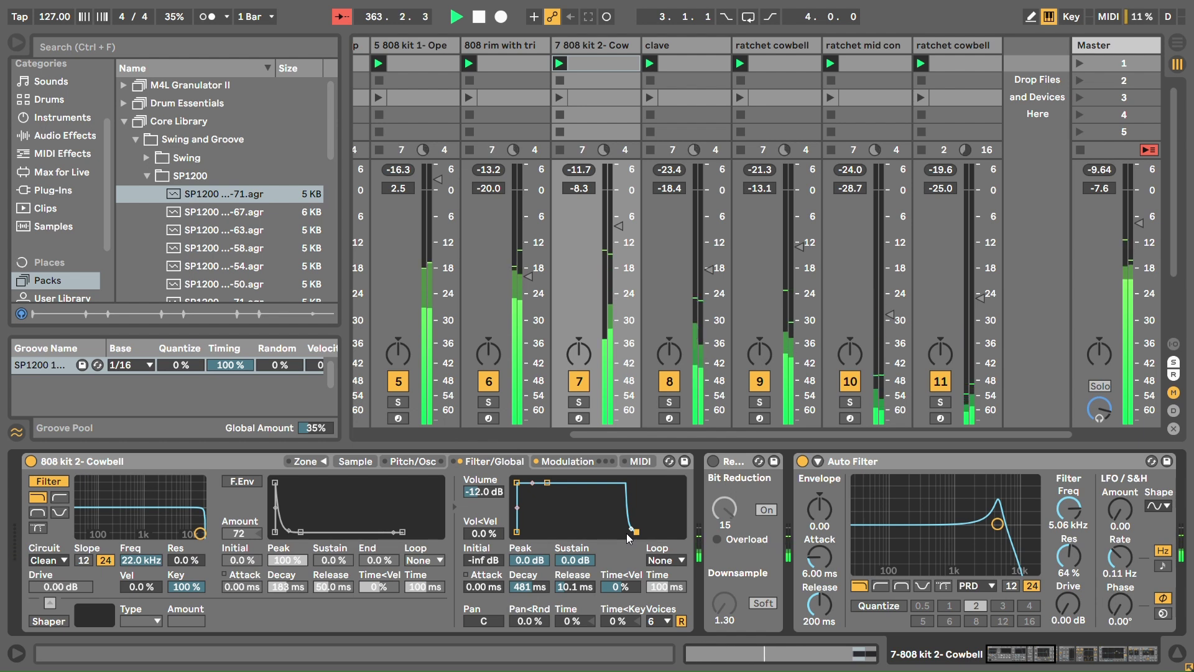